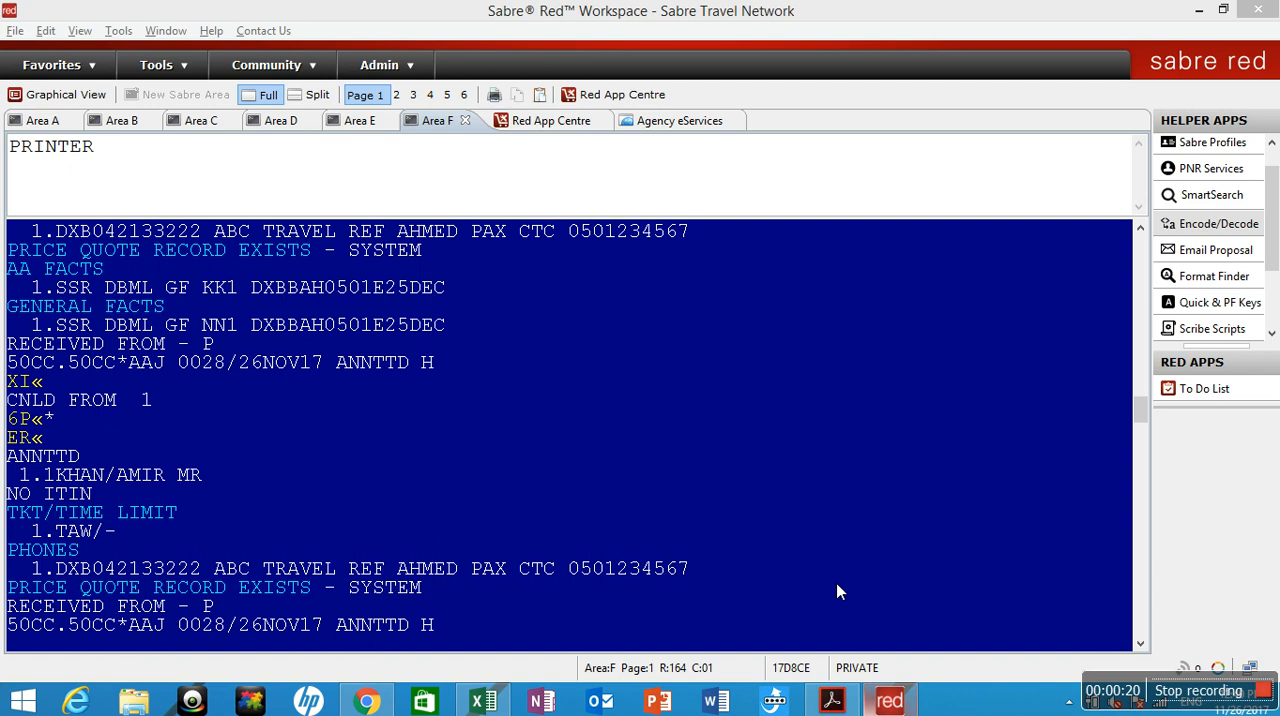
Ignore the currently open booking with the I entry and clear the terminal screen in Area F.
{"action": "left_click", "coordinate": [592, 530]}
{"action": "key", "text": "Return"}
{"action": "key", "text": "Return"}
{"action": "key", "text": "Return"}
{"action": "key", "text": "Down"}
{"action": "key", "text": "Down"}
{"action": "key", "text": "Down"}
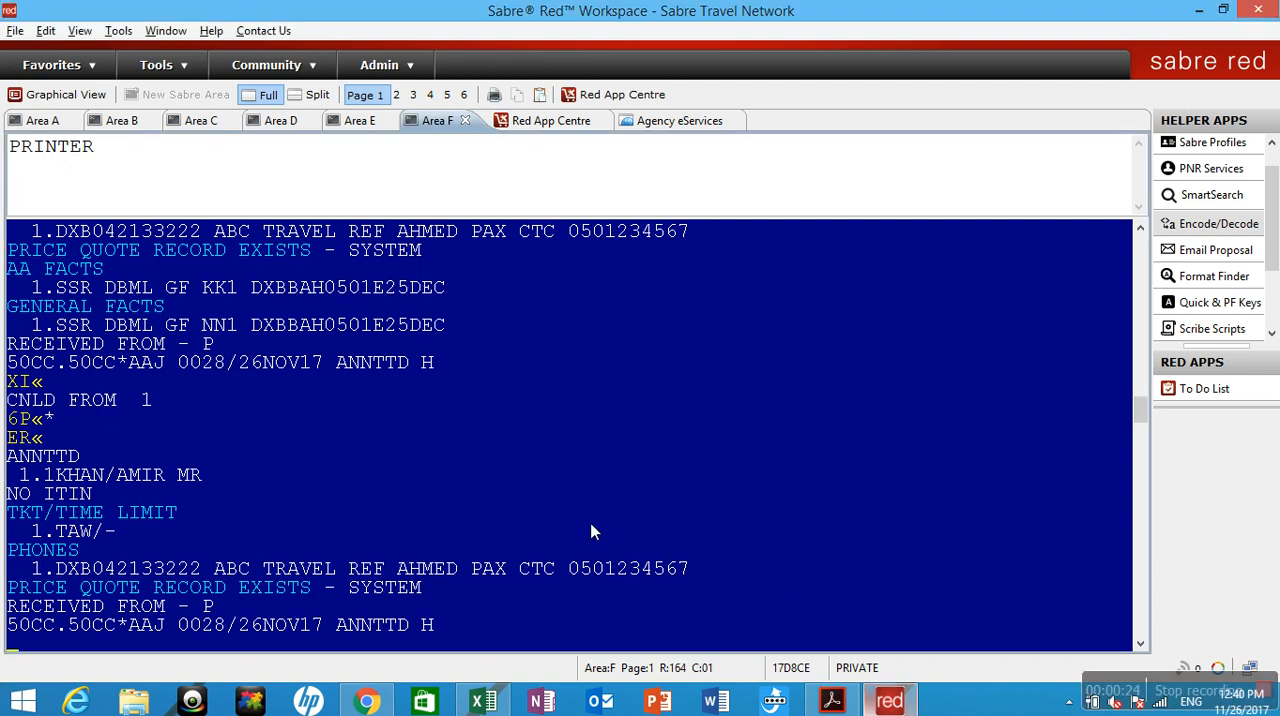
{"action": "type", "text": "I"}
{"action": "key", "text": "Return"}
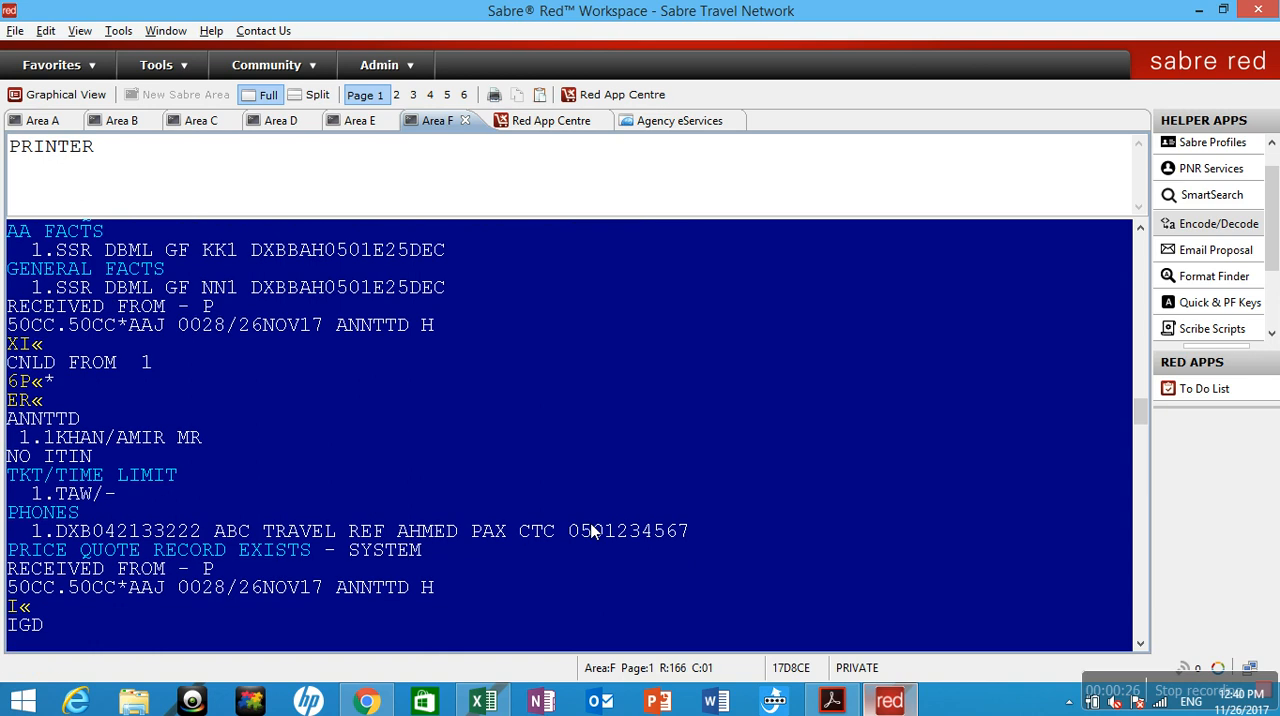
{"action": "key", "text": "Pause"}
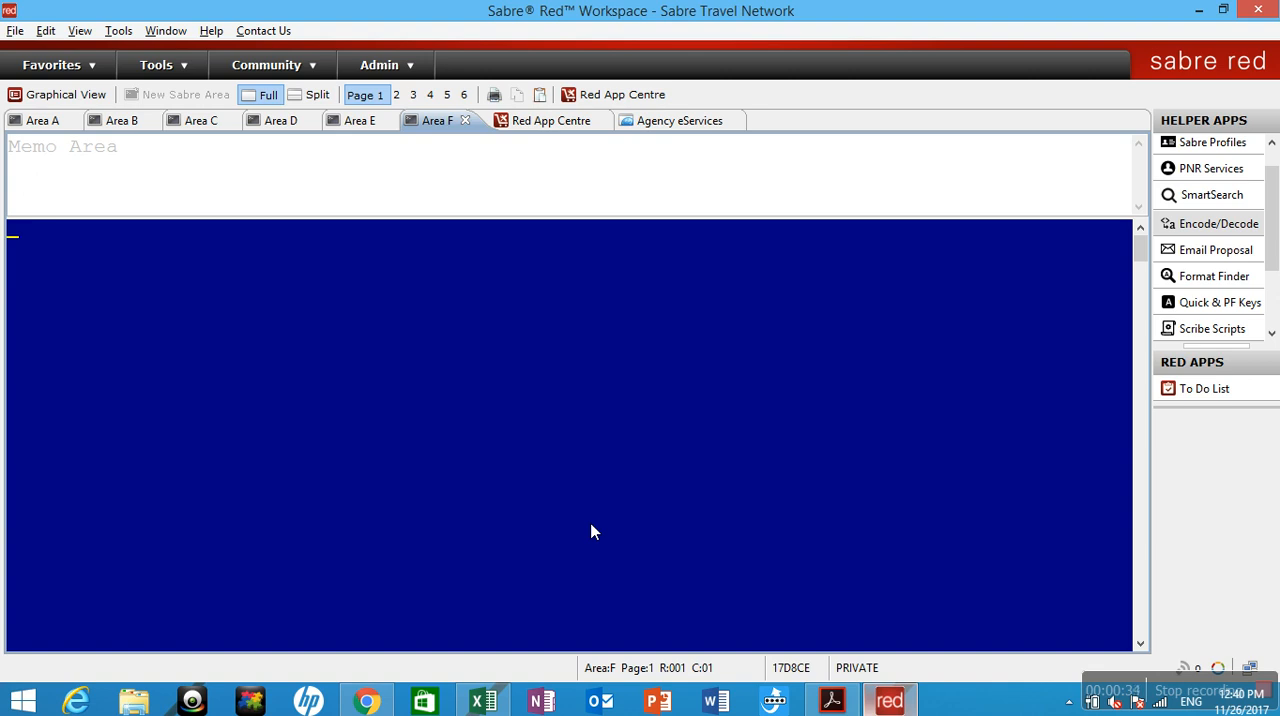
Display Gulf Air availability from Dubai to Bahrain on 25 December with the entry 125DECDXBBAH¥GF.
{"action": "type", "text": "125DEC"}
{"action": "type", "text": "DXBBAH¥GF"}
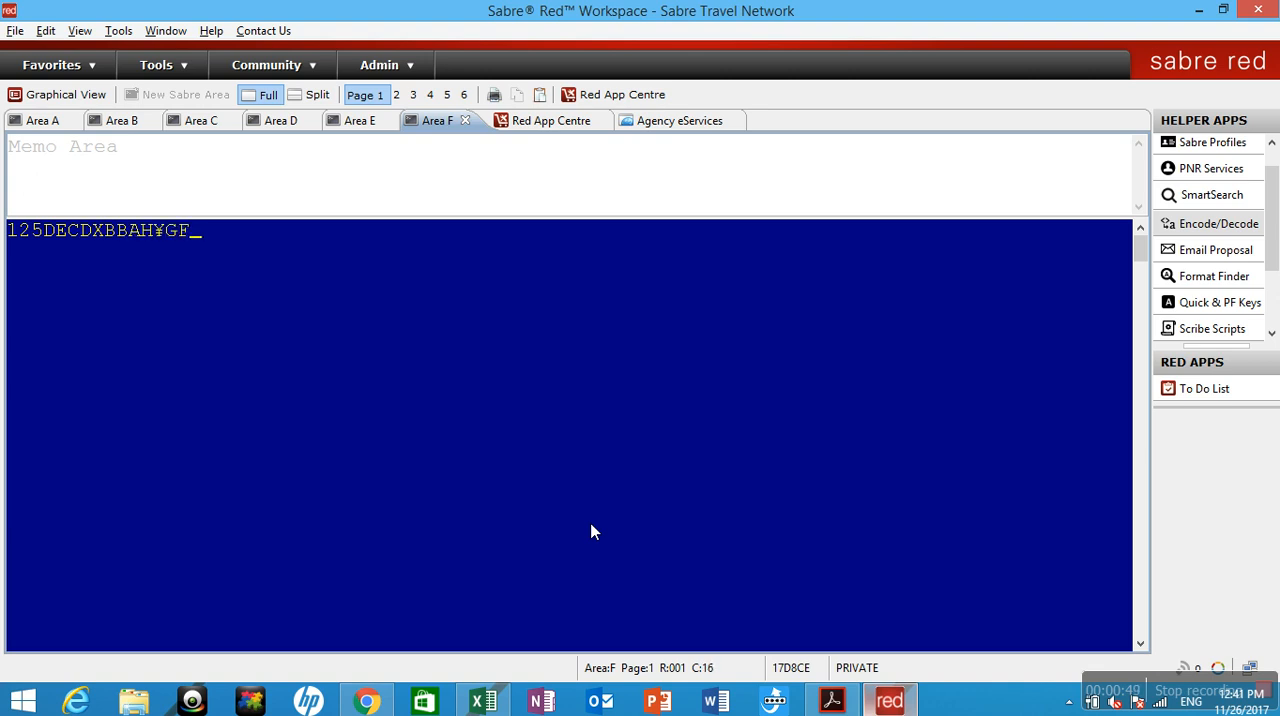
{"action": "key", "text": "Return"}
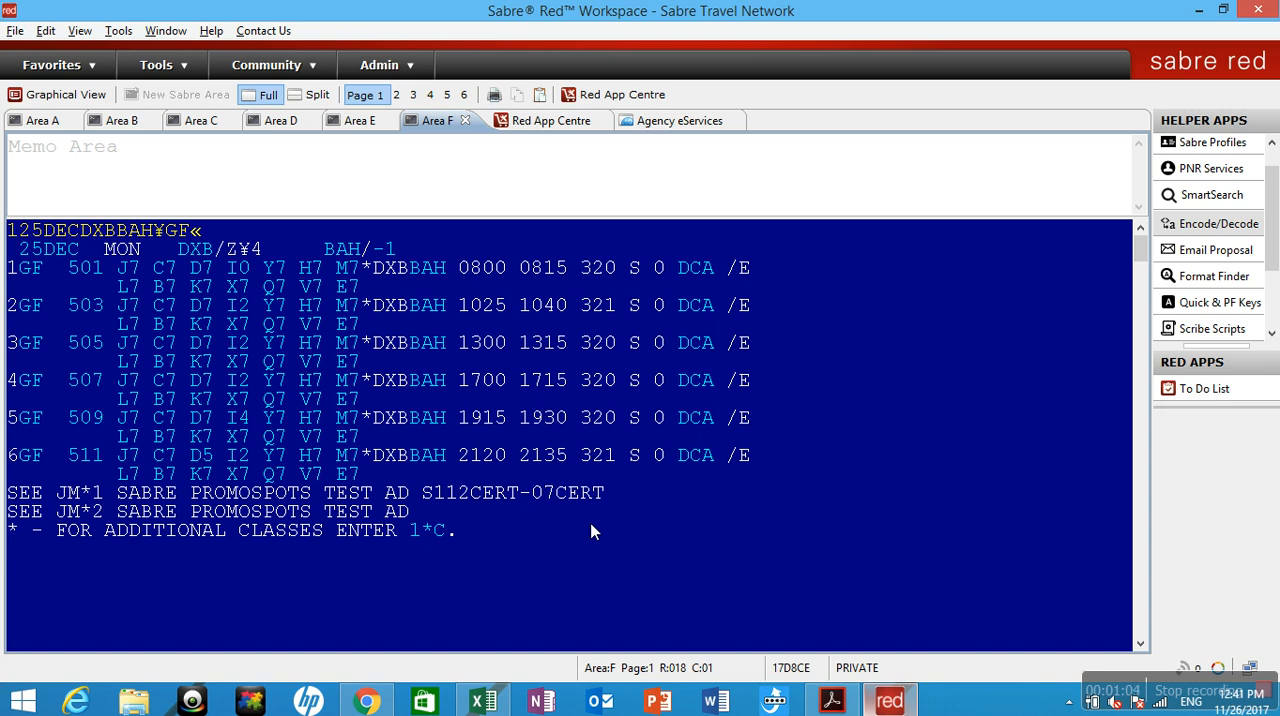
Sell three Y-class seats on the first availability line with the entry 03Y1.
{"action": "type", "text": "03Y1"}
{"action": "key", "text": "Return"}
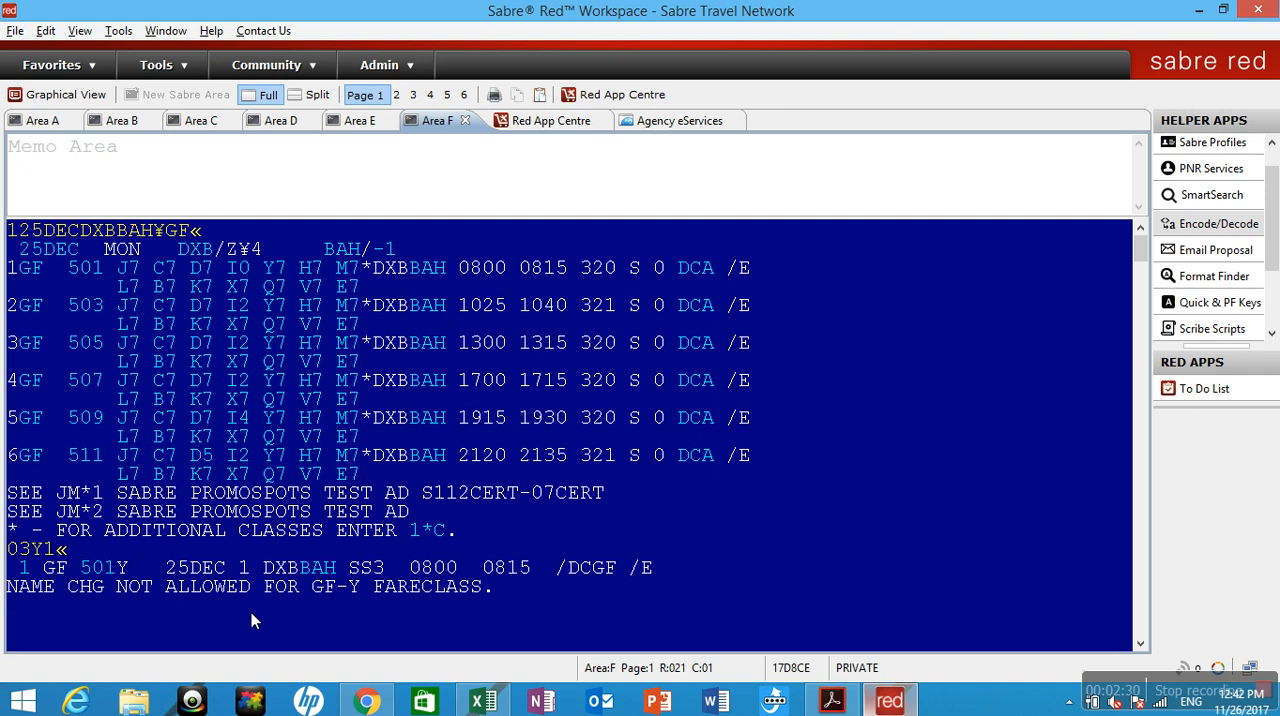
Add the first adult passenger's surname, initial and title MR to the booking.
{"action": "type", "text": "-KHAN/A MR"}
{"action": "key", "text": "Return"}
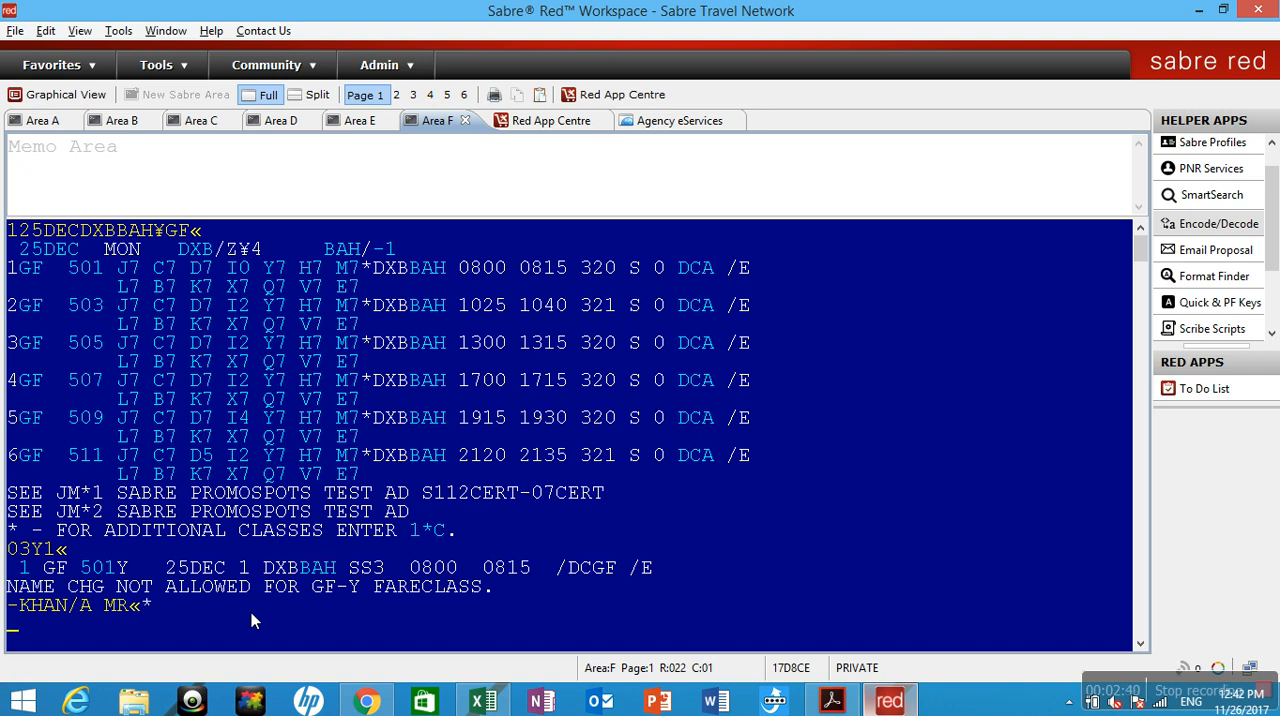
Add the second adult passenger's surname, initial and title MRS to the booking.
{"action": "type", "text": "*"}
{"action": "type", "text": "KHAN"}
{"action": "key", "text": "BackSpace"}
{"action": "key", "text": "BackSpace"}
{"action": "key", "text": "BackSpace"}
{"action": "key", "text": "BackSpace"}
{"action": "key", "text": "BackSpace"}
{"action": "type", "text": "-KHAN/B MRS"}
{"action": "key", "text": "Return"}
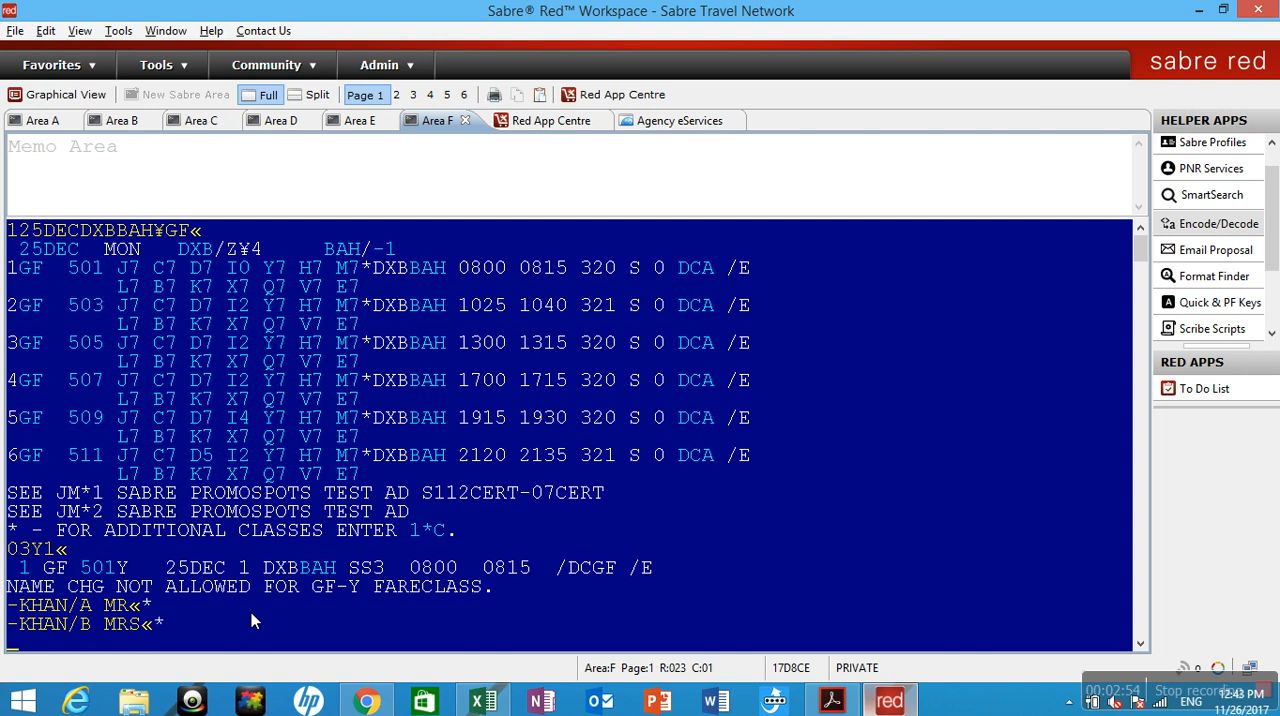
Add the child passenger's name with title MSTR and the child age reference *C09.
{"action": "type", "text": "-KHAN/C MSTR"}
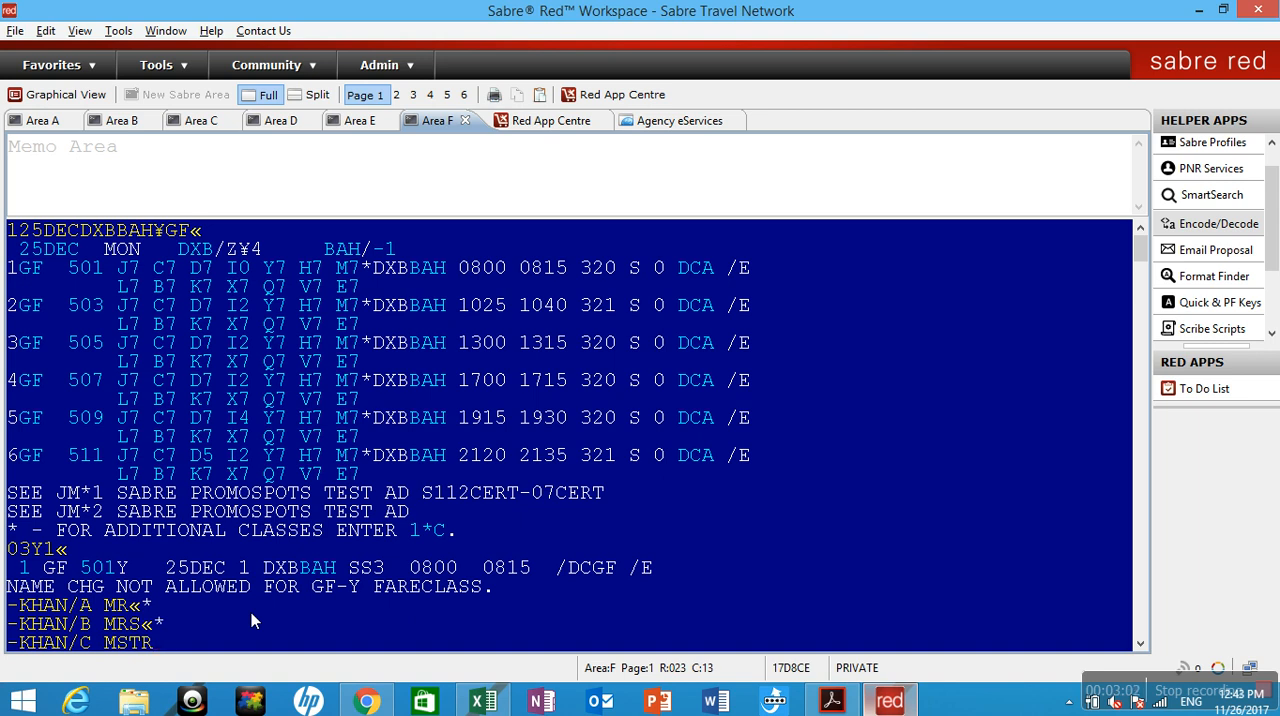
{"action": "type", "text": "*C09"}
{"action": "key", "text": "Return"}
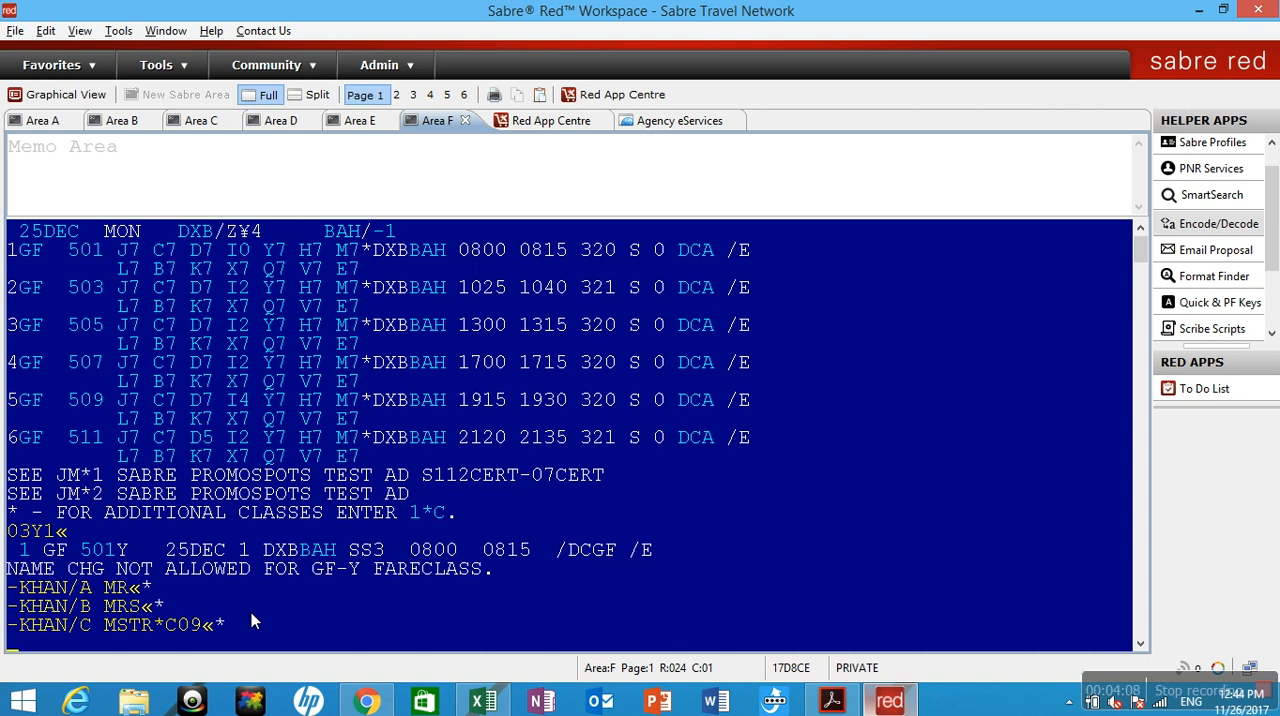
Replace the third passenger's name reference with the child's date of birth and display the names with *N.
{"action": "type", "text": "-3¤*01J"}
{"action": "key", "text": "BackSpace"}
{"action": "type", "text": "JUN11"}
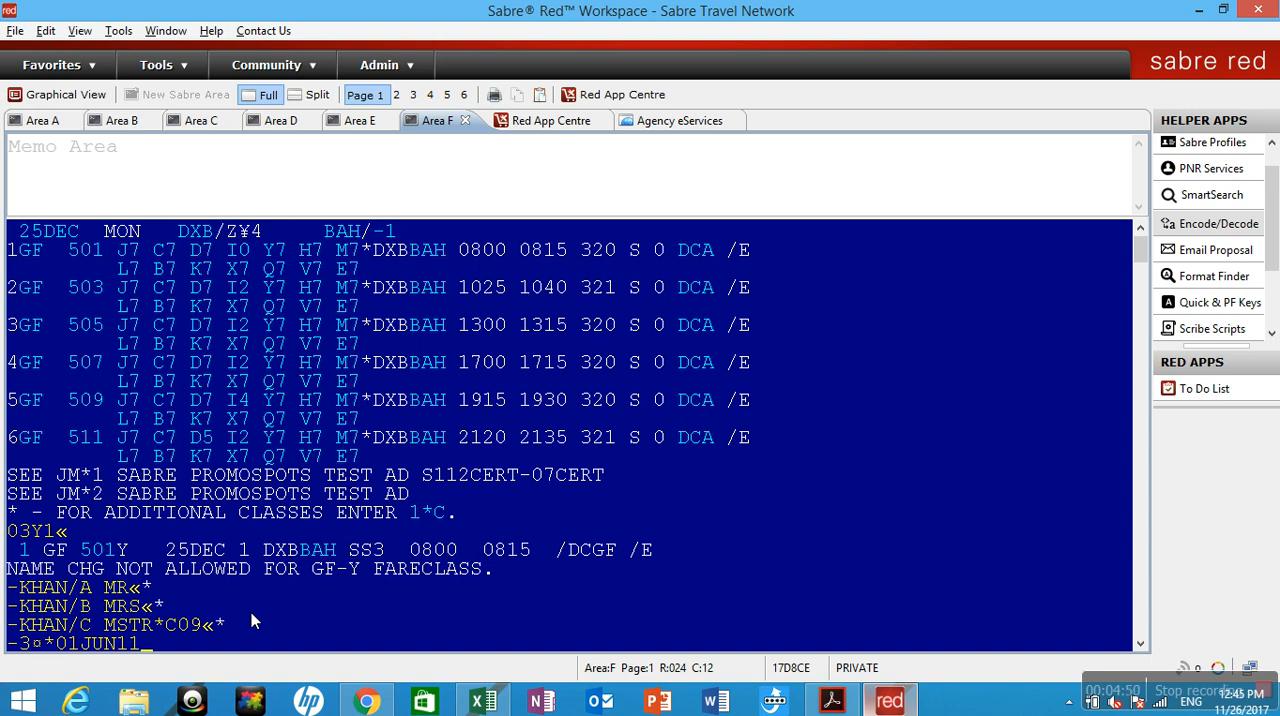
{"action": "key", "text": "Return"}
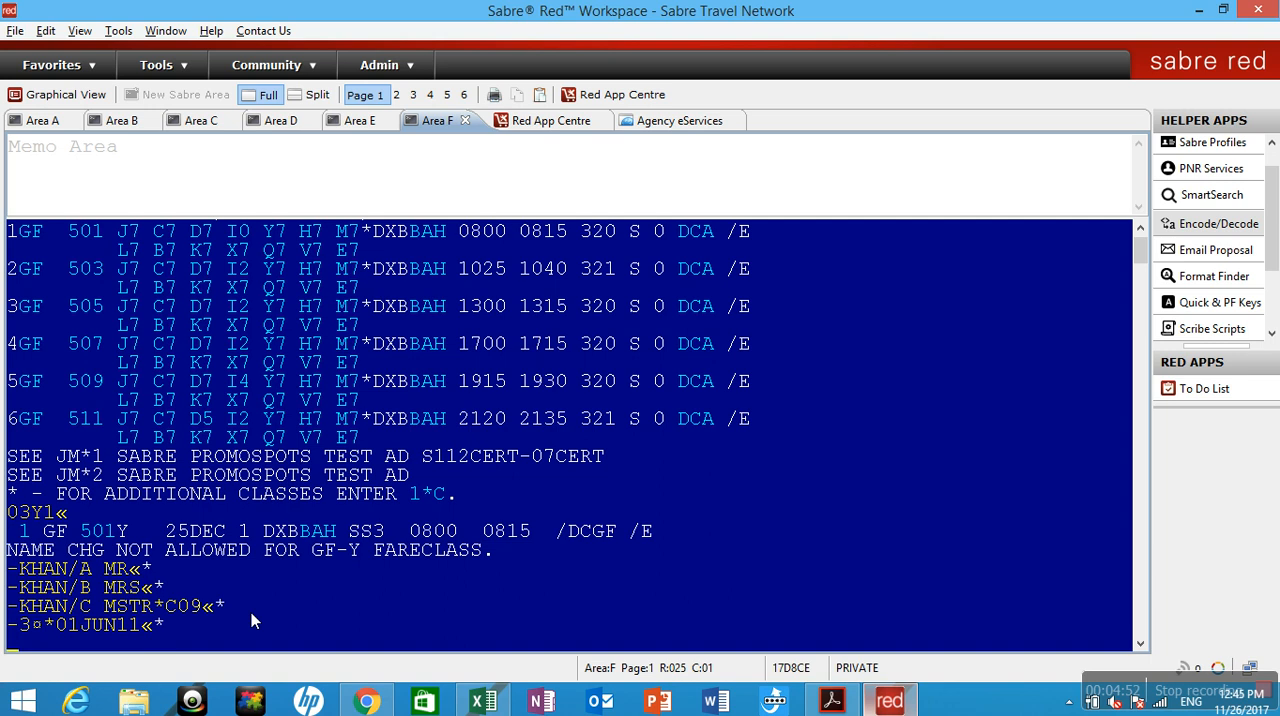
{"action": "type", "text": "*N"}
{"action": "key", "text": "Return"}
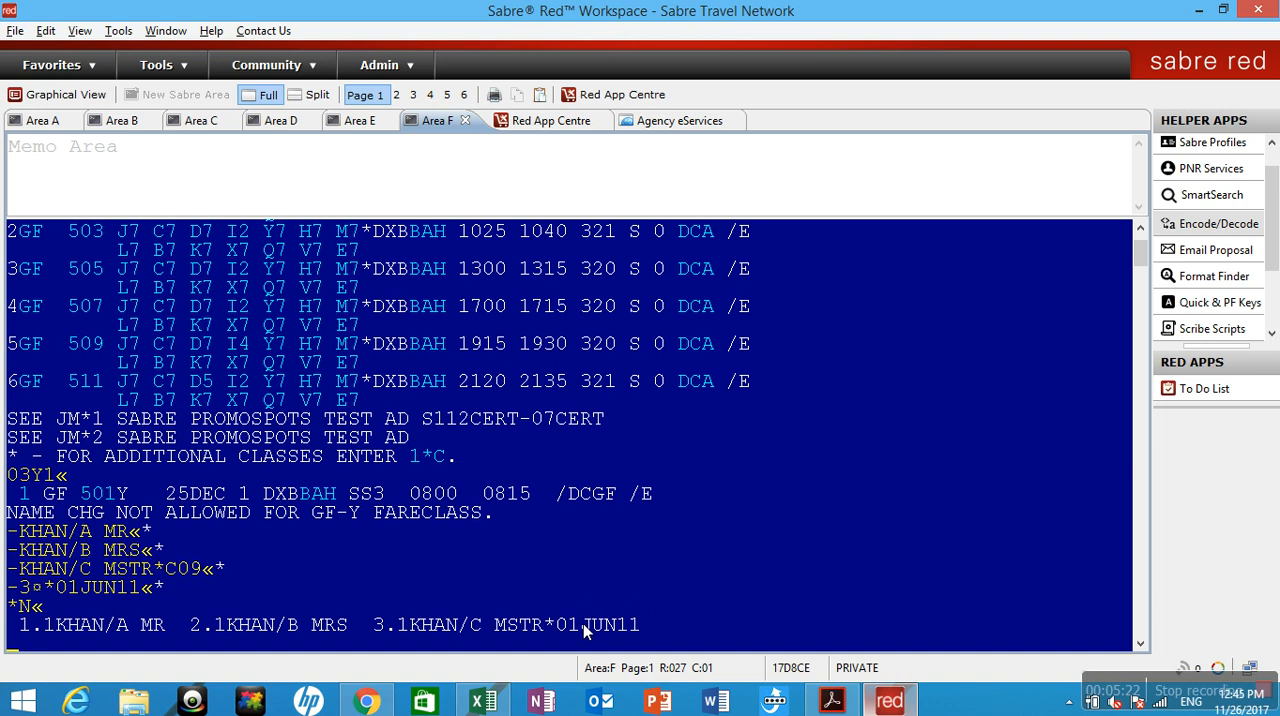
Add the infant's name with the -I/ entry, title MSTR and the infant's date of birth, and display the names with *N.
{"action": "type", "text": "I/"}
{"action": "type", "text": "KHAN D"}
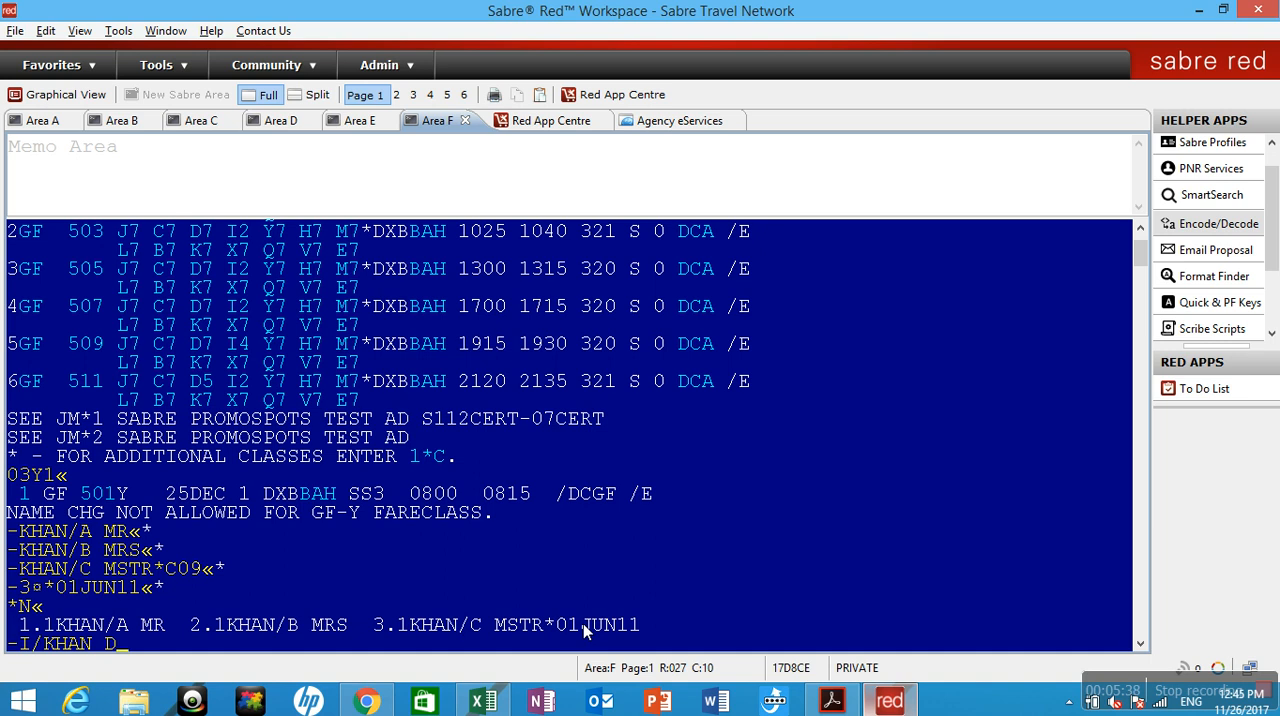
{"action": "key", "text": "BackSpace"}
{"action": "key", "text": "BackSpace"}
{"action": "key", "text": "BackSpace"}
{"action": "type", "text": "/D MSTR*01FE"}
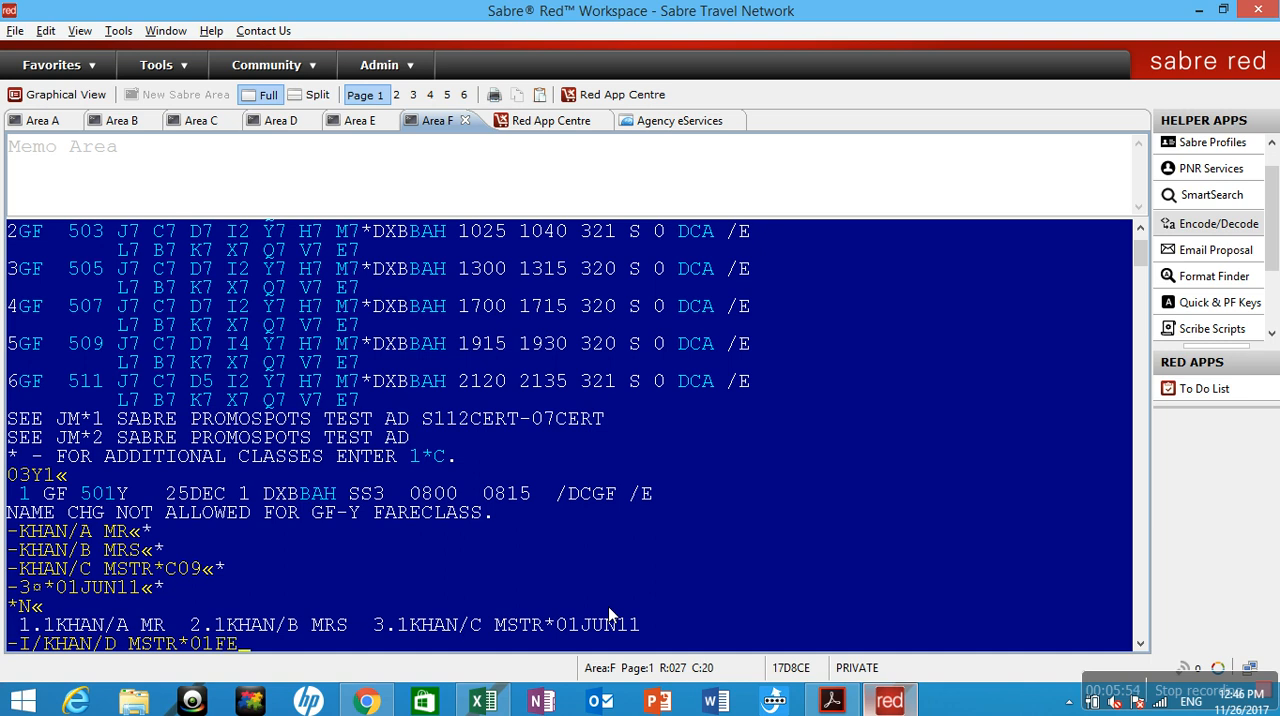
{"action": "type", "text": "B16"}
{"action": "key", "text": "Return"}
{"action": "type", "text": "*N"}
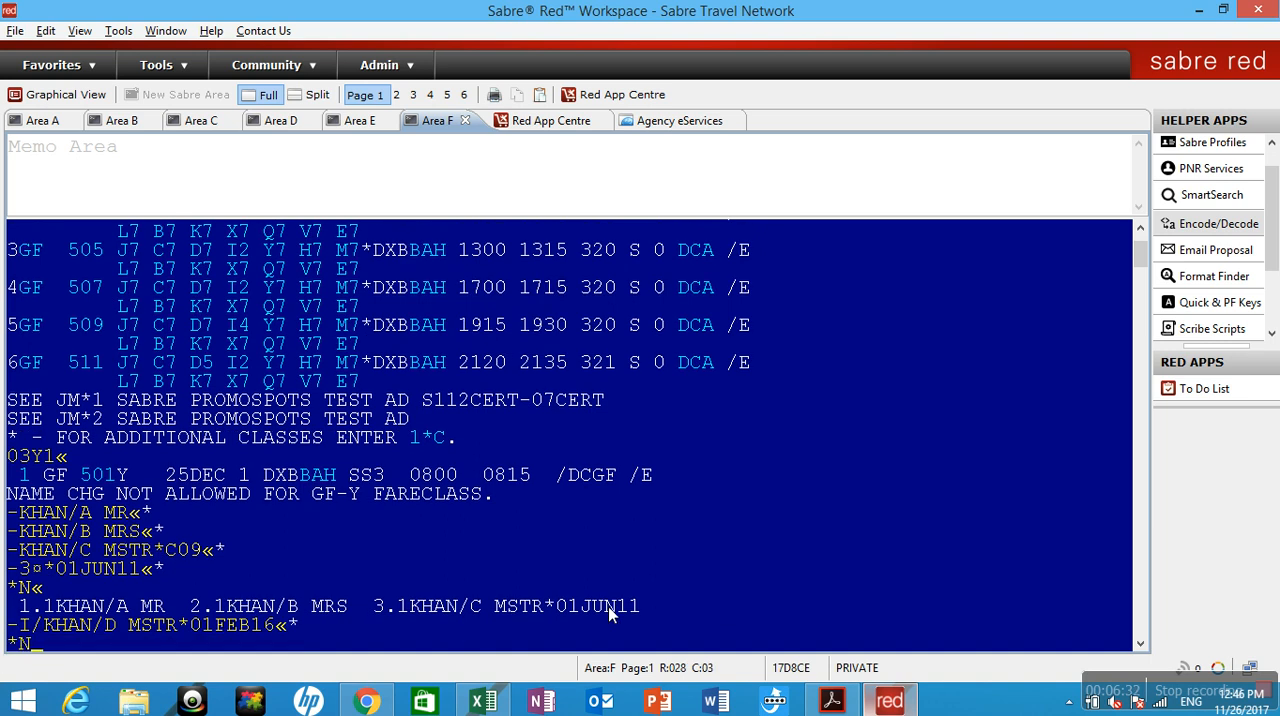
{"action": "key", "text": "Return"}
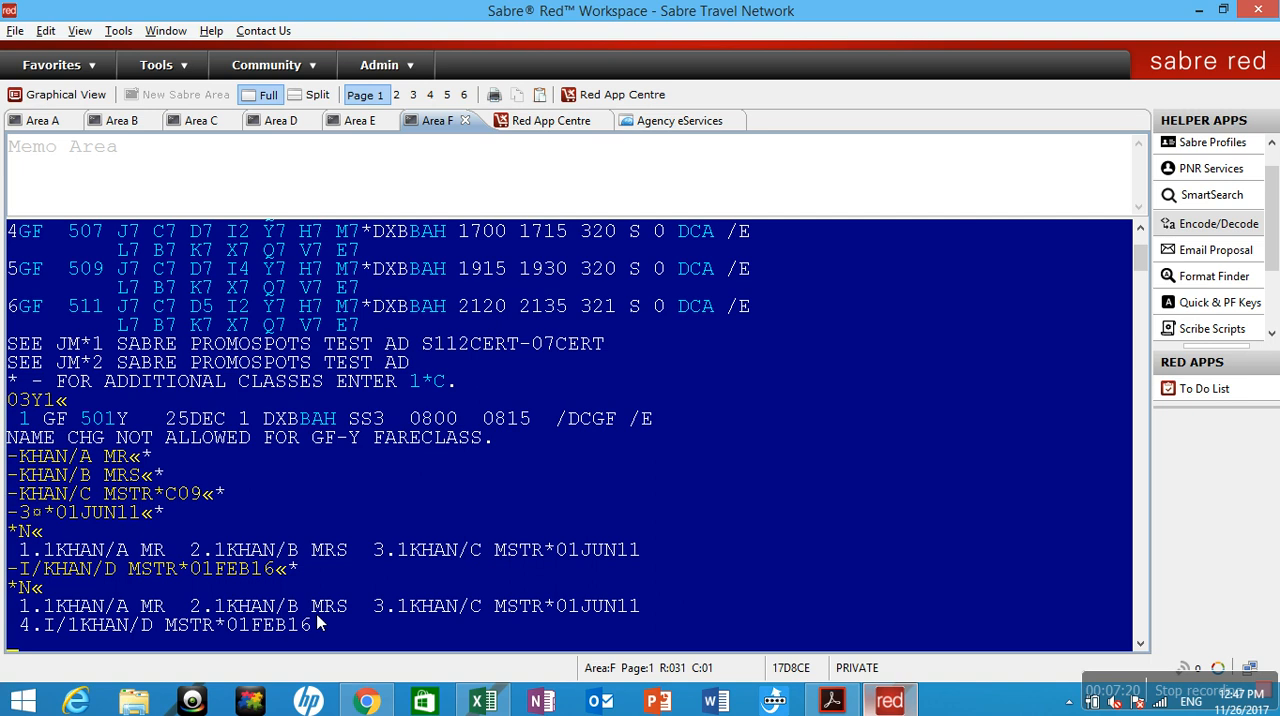
Try to complete the booking with the stored PF key 7 (PNR) sequence and clear the terminal screen.
{"action": "key", "text": "super+c"}
{"action": "left_click", "coordinate": [1185, 303]}
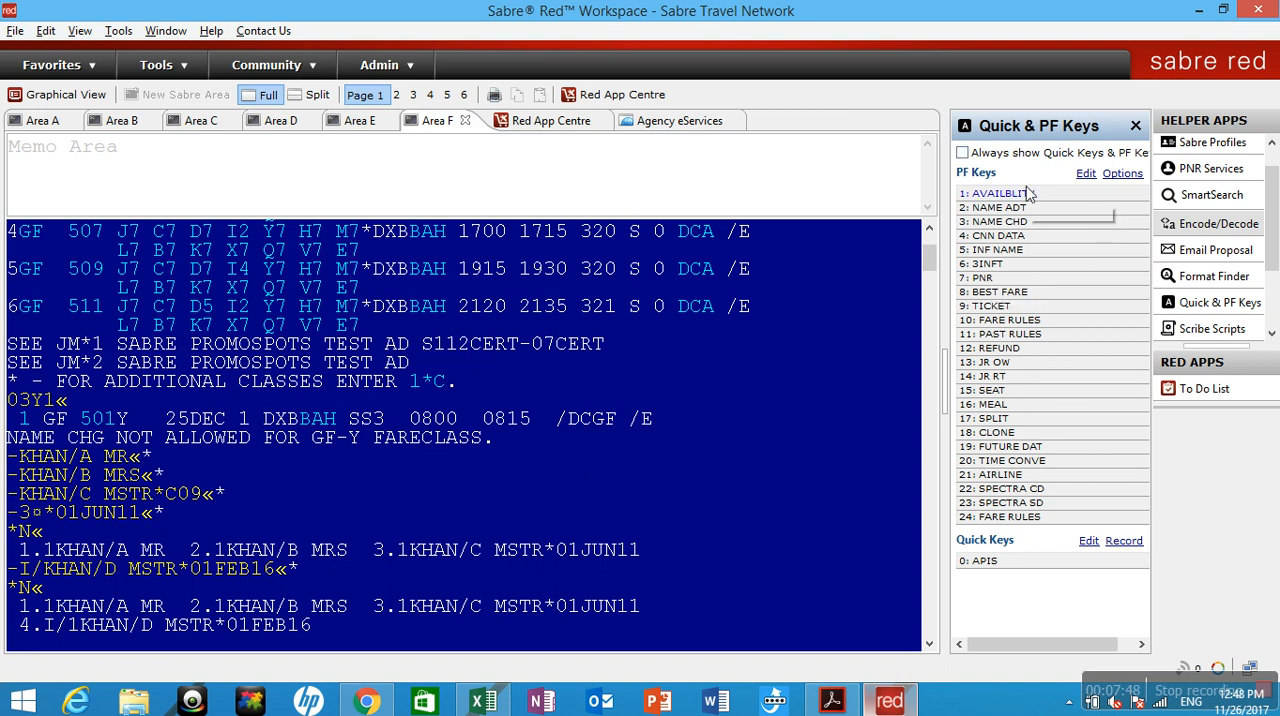
{"action": "left_click", "coordinate": [1020, 284]}
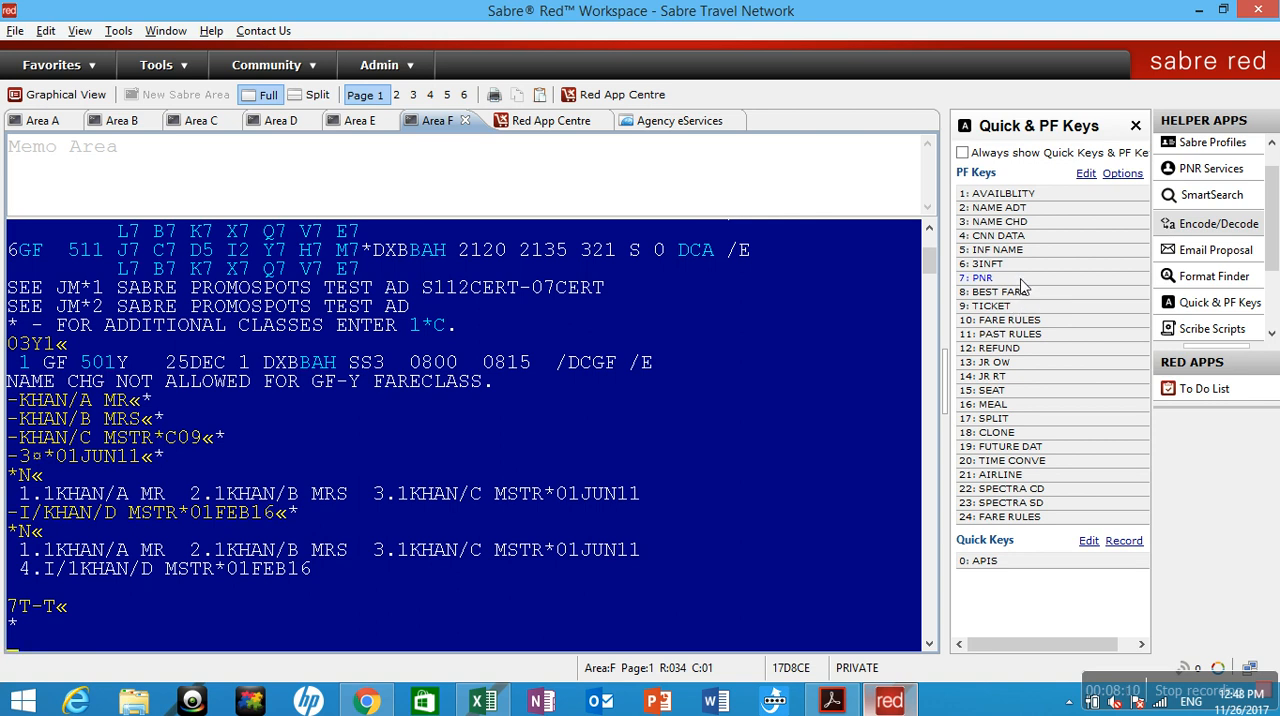
{"action": "left_click", "coordinate": [1021, 280]}
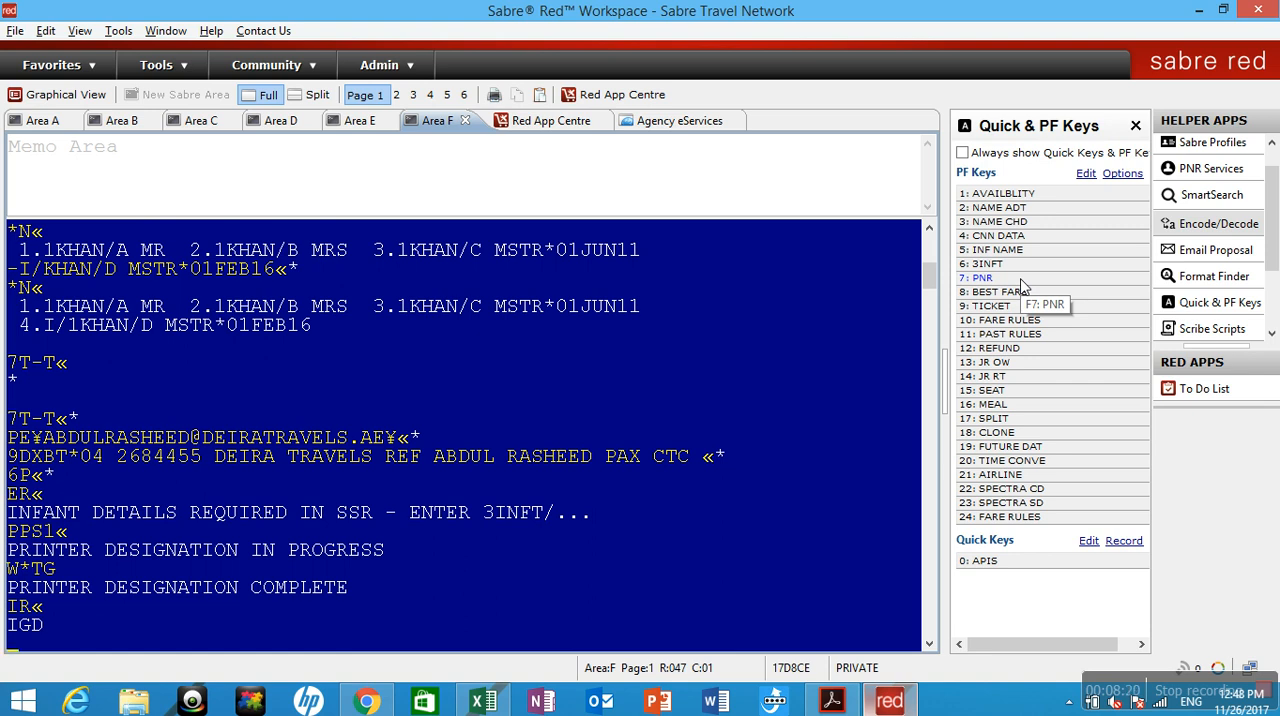
{"action": "key", "text": "ctrl+BackSpace"}
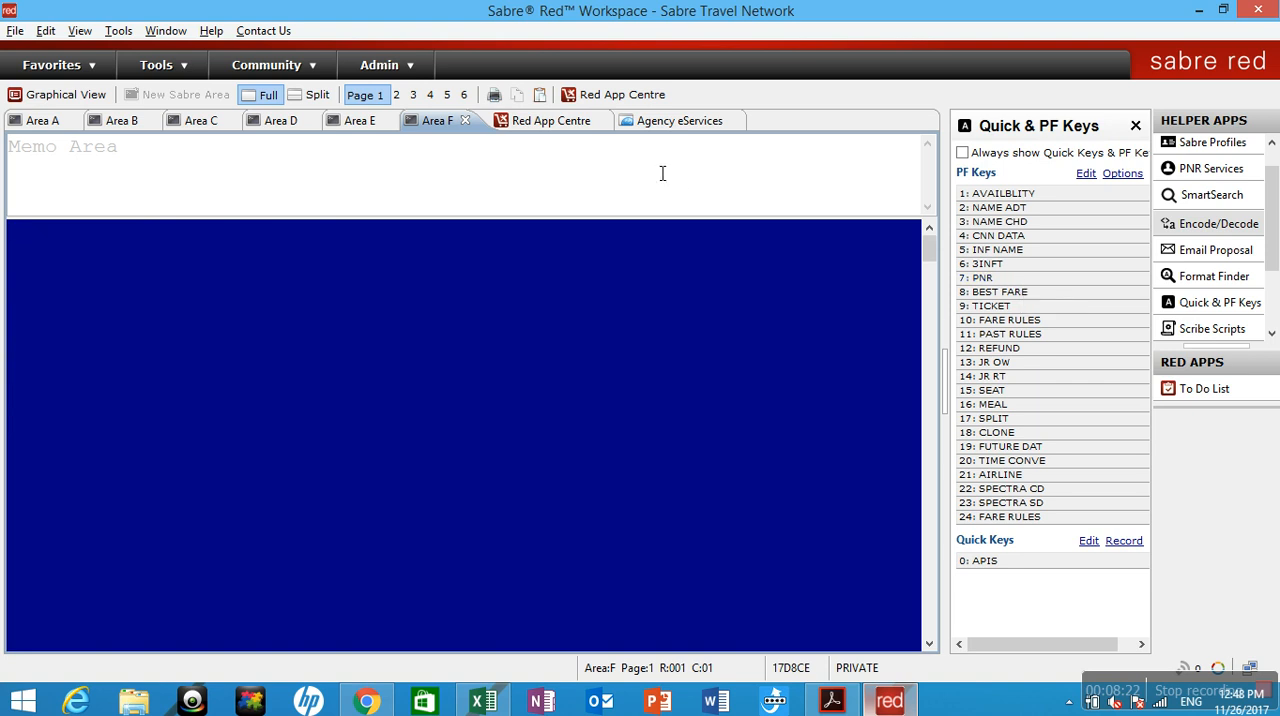
Open Sabre Replay and find the earlier entries beginning with 125DECDXBBAH¥GF.
{"action": "left_click", "coordinate": [118, 31]}
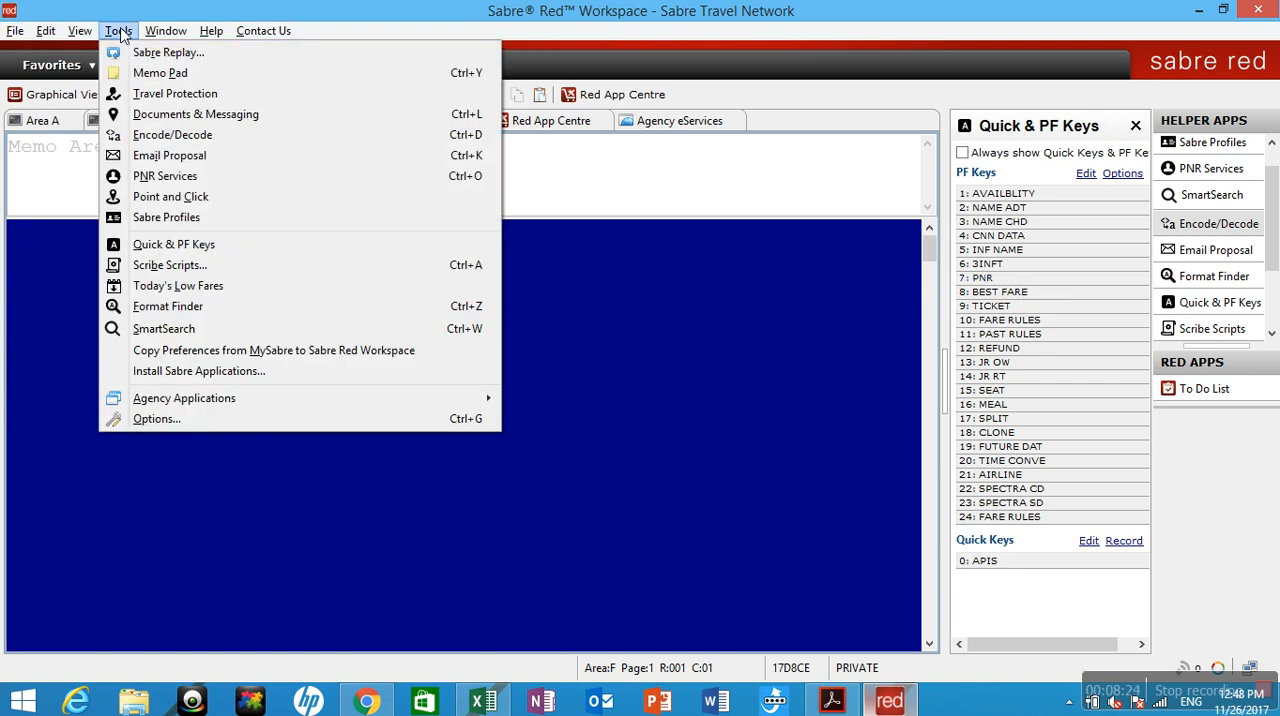
{"action": "left_click", "coordinate": [155, 72]}
{"action": "left_click", "coordinate": [118, 31]}
{"action": "left_click", "coordinate": [145, 48]}
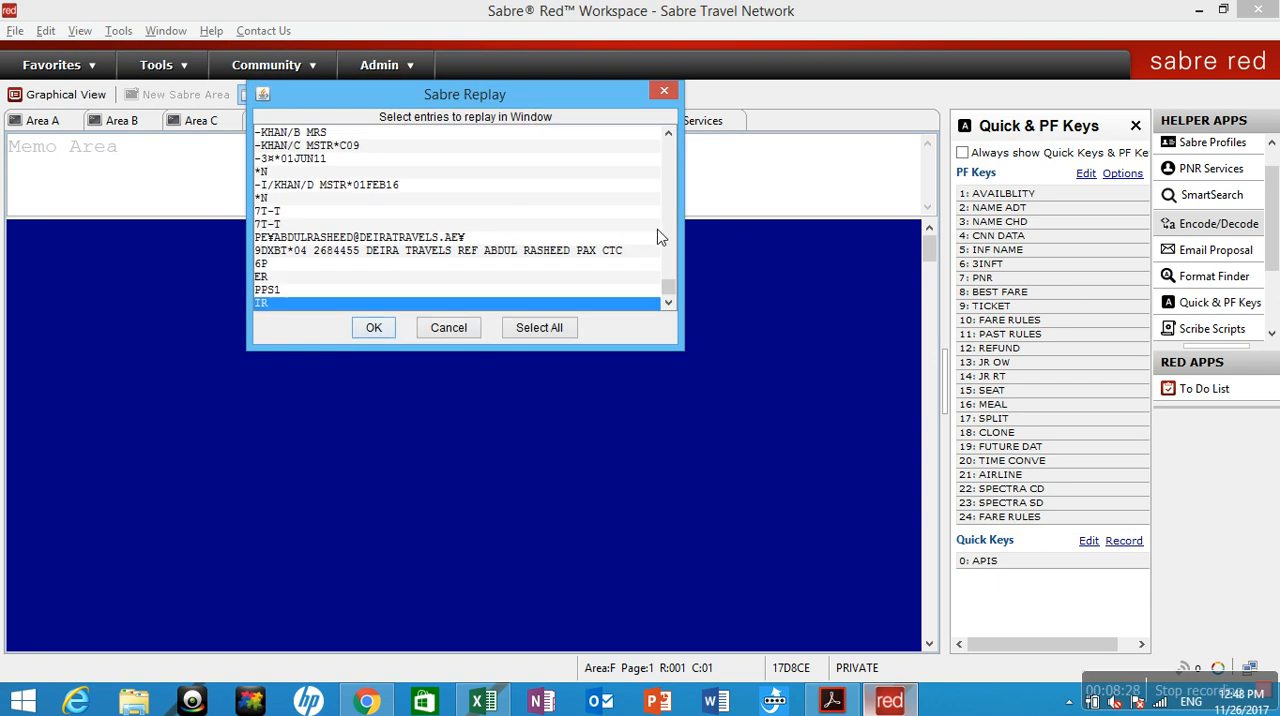
{"action": "scroll", "coordinate": [668, 288], "scroll_direction": "up", "scroll_amount": 3}
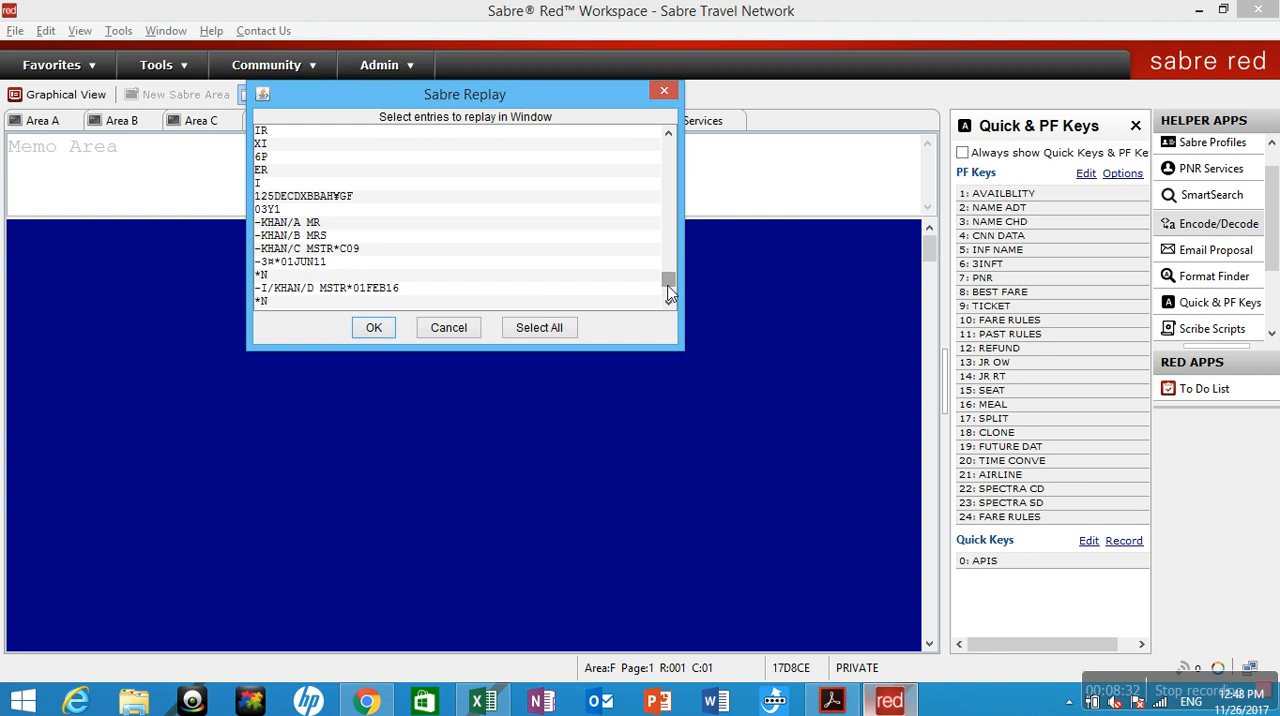
{"action": "key", "text": "super+c"}
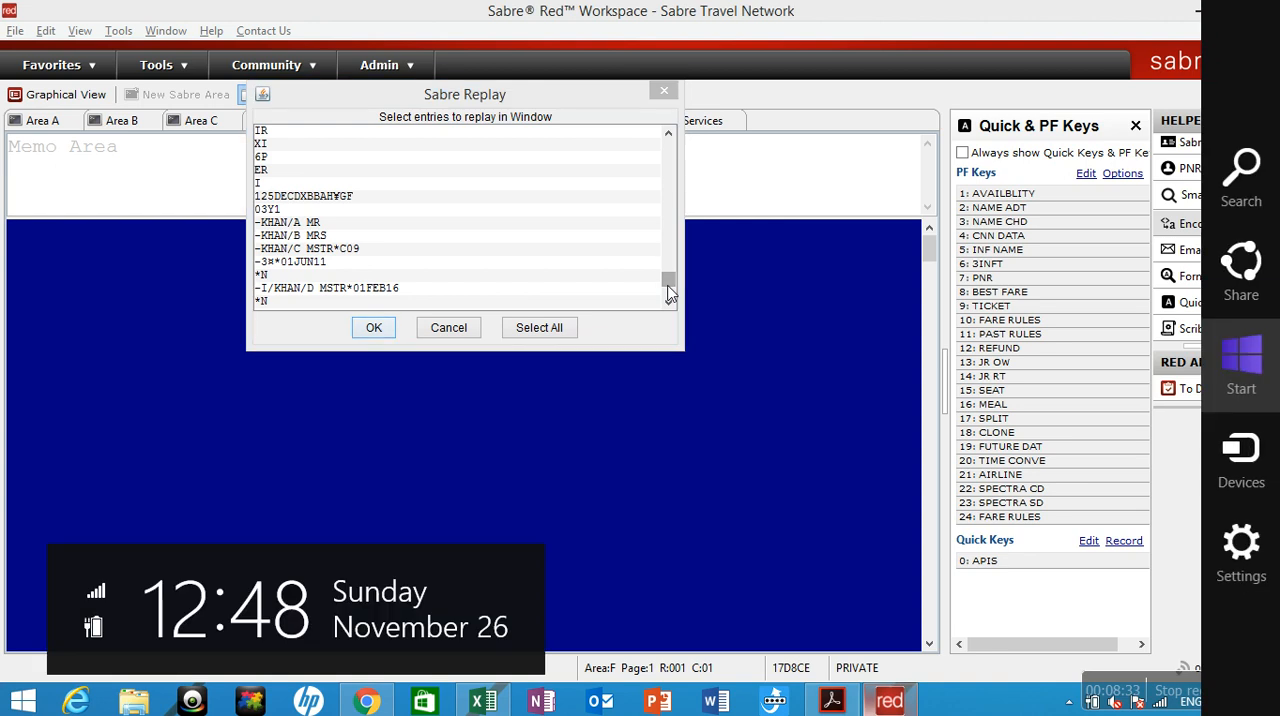
Select the availability, 03Y1 sell, three passenger name, child date-of-birth and infant name entries for replay, leaving out the *N entries.
{"action": "left_click", "coordinate": [354, 196]}
{"action": "left_click", "coordinate": [354, 196]}
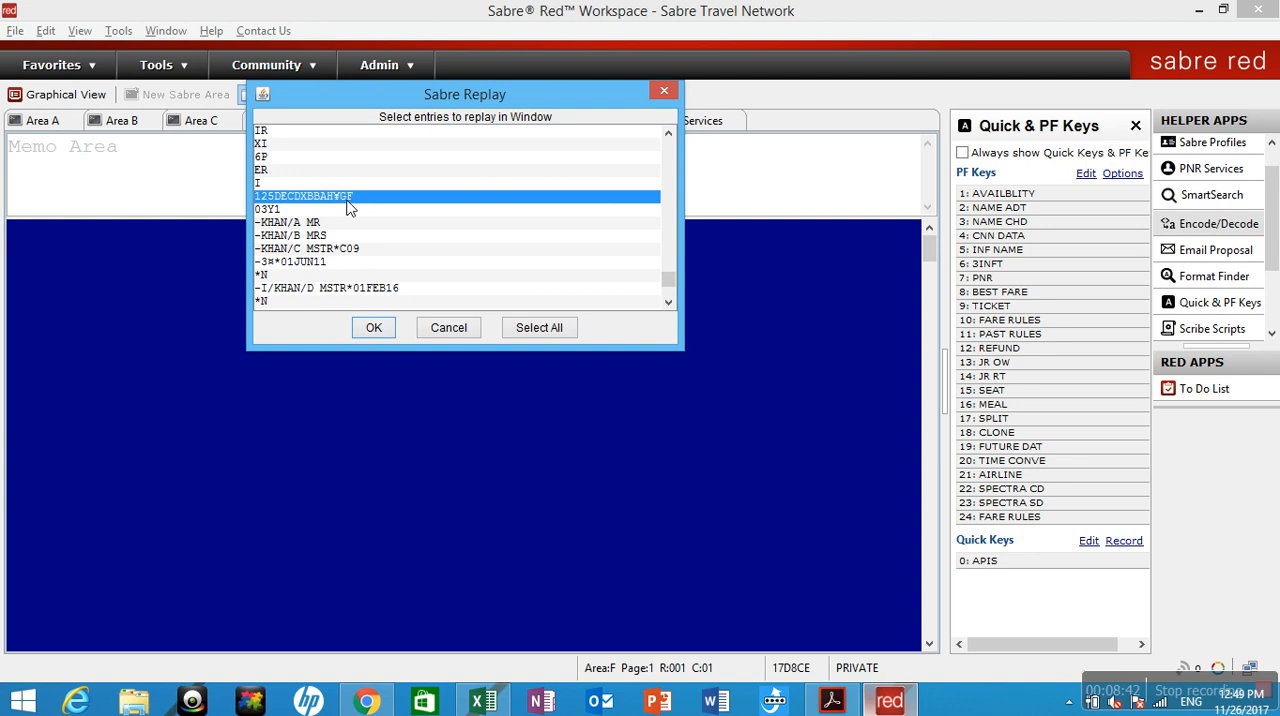
{"action": "left_click", "coordinate": [348, 209], "text": "shift"}
{"action": "left_click", "coordinate": [348, 228], "text": "shift"}
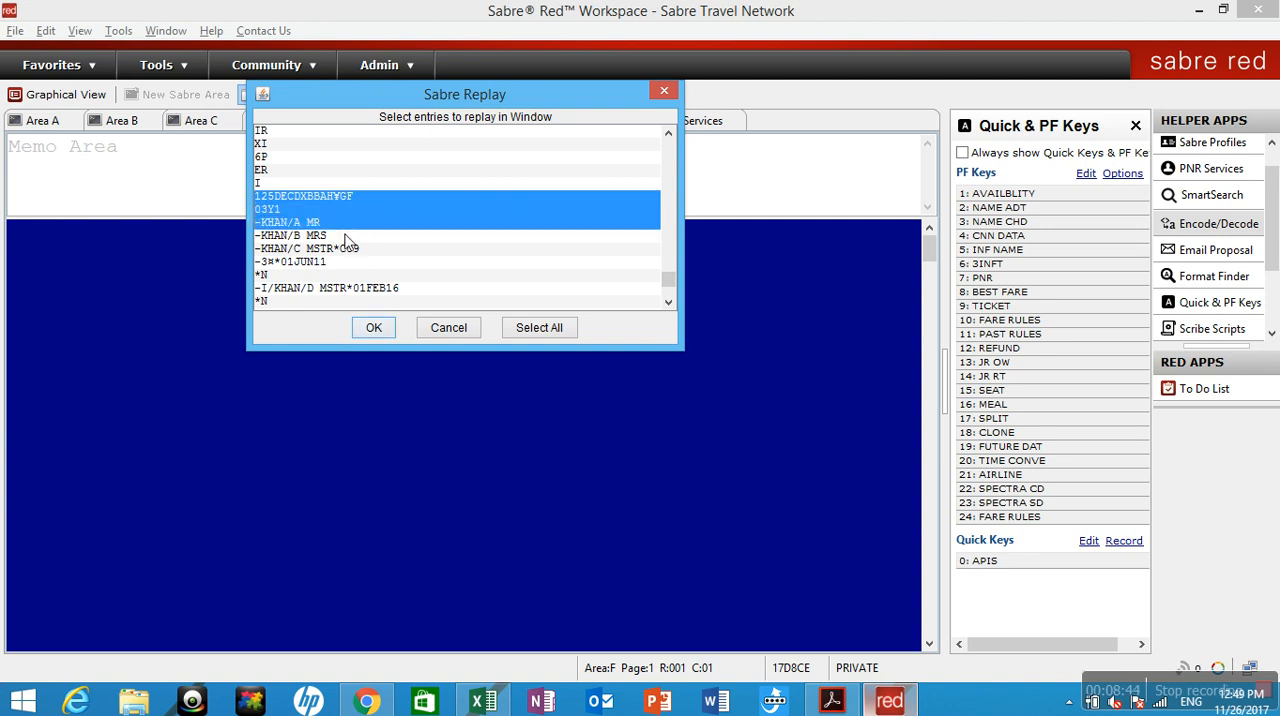
{"action": "left_click", "coordinate": [350, 238], "text": "shift"}
{"action": "left_click", "coordinate": [351, 249], "text": "shift"}
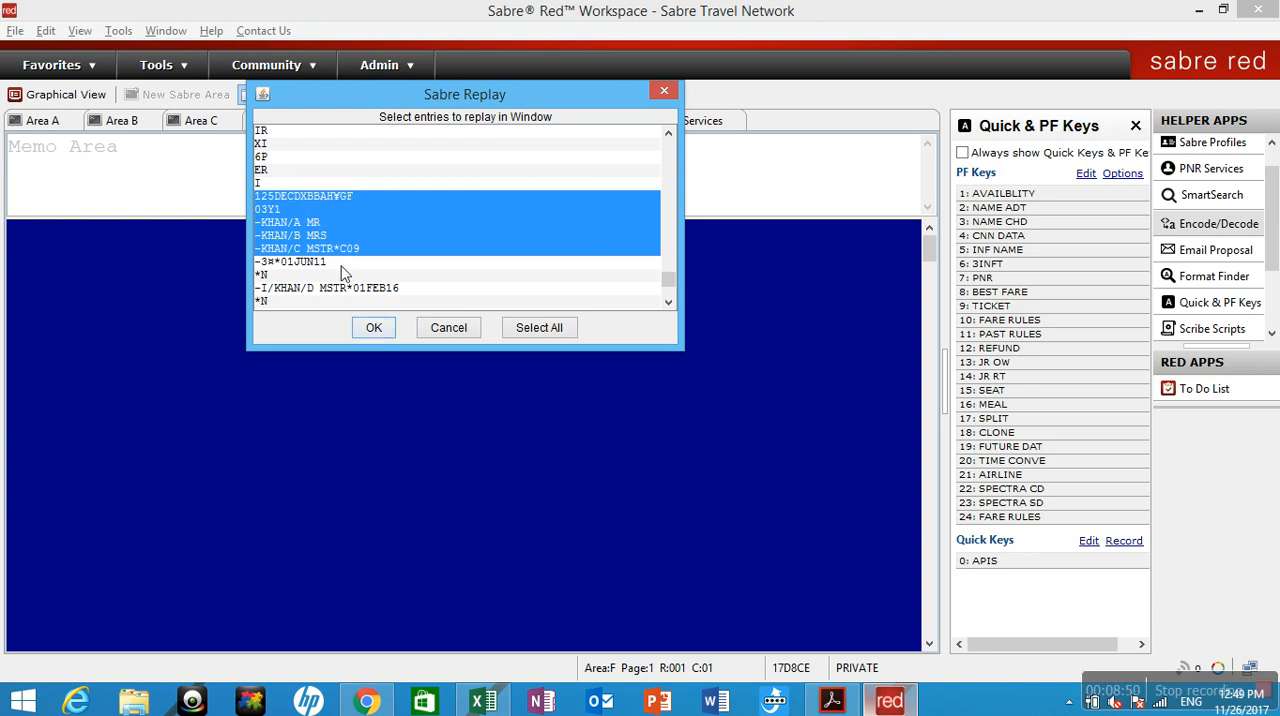
{"action": "left_click", "coordinate": [341, 264], "text": "shift"}
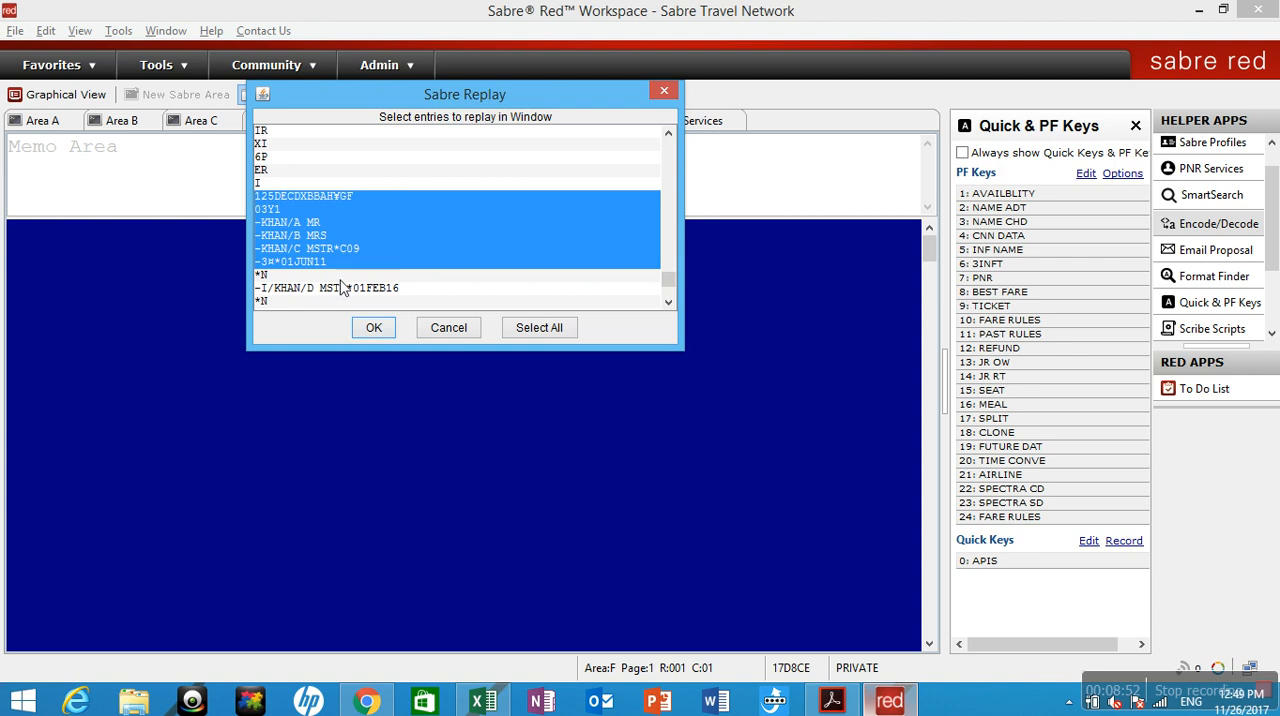
{"action": "left_click", "coordinate": [340, 287], "text": "ctrl"}
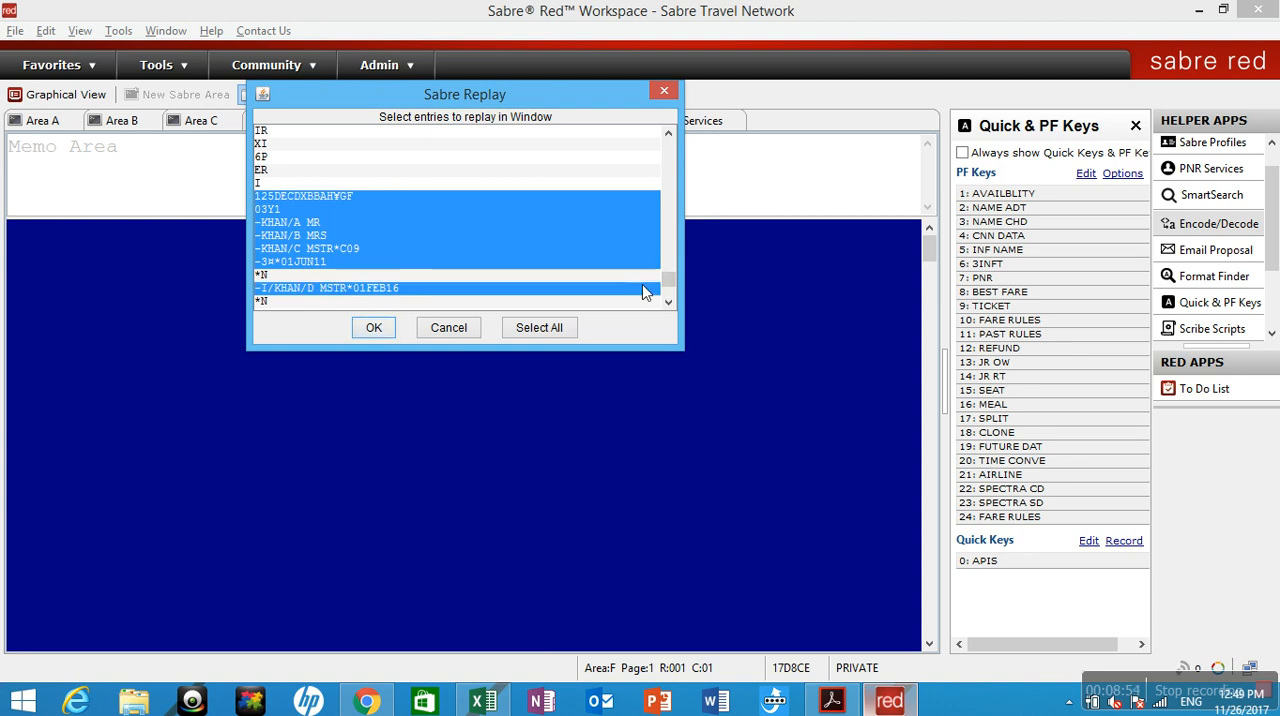
Replay the selected booking entries in Area F and display the passenger names with *N.
{"action": "left_click", "coordinate": [668, 305]}
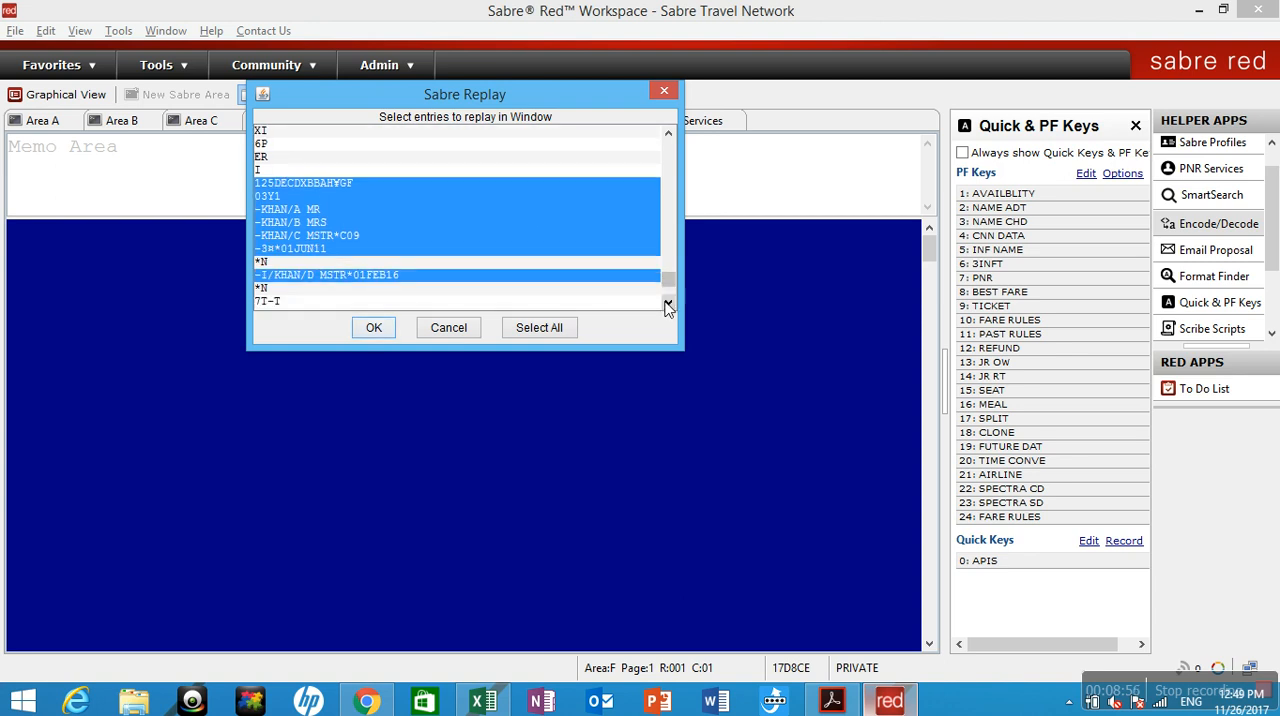
{"action": "left_click", "coordinate": [668, 305]}
{"action": "left_click", "coordinate": [668, 305]}
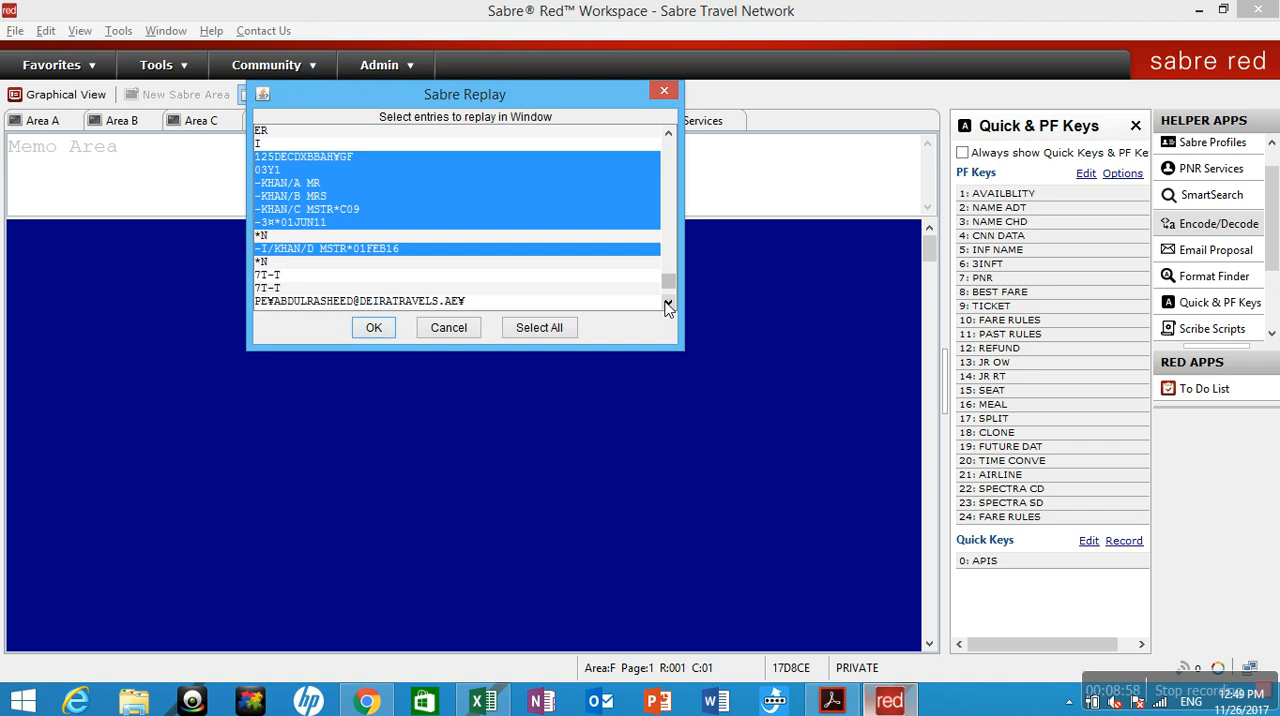
{"action": "key", "text": "super+c"}
{"action": "key", "text": "super+i"}
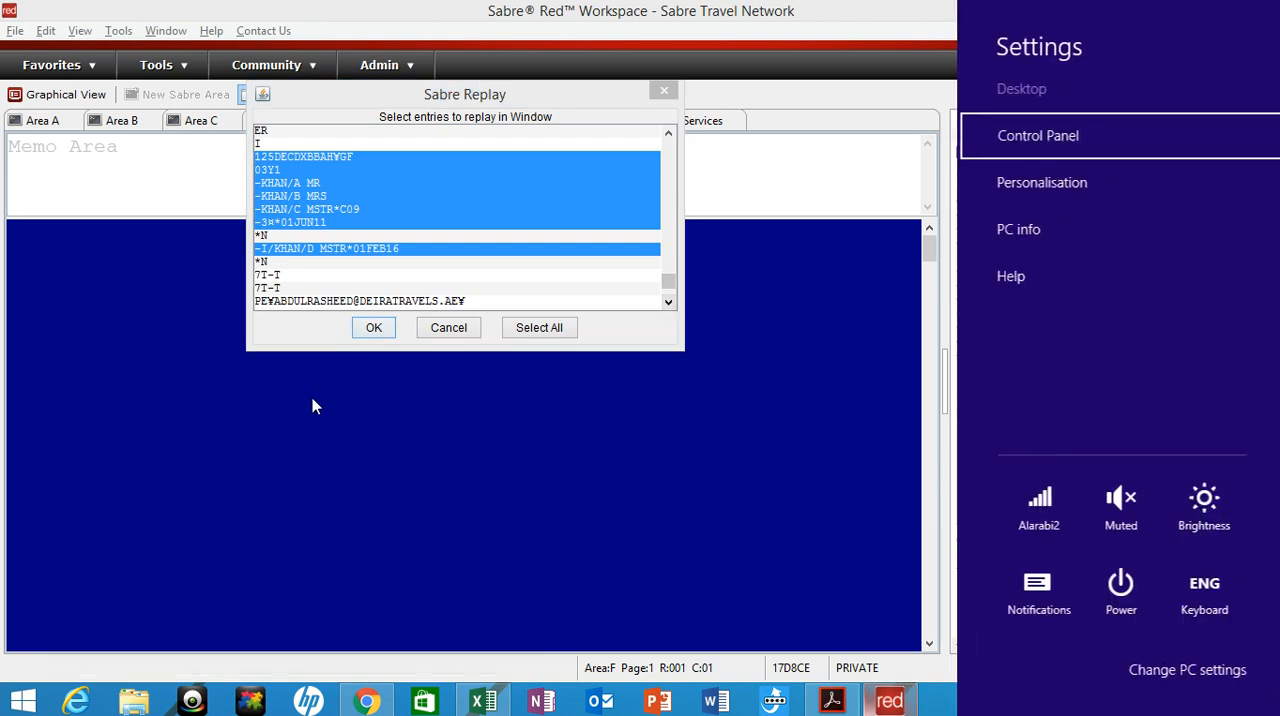
{"action": "left_click", "coordinate": [374, 328]}
{"action": "left_click", "coordinate": [374, 328]}
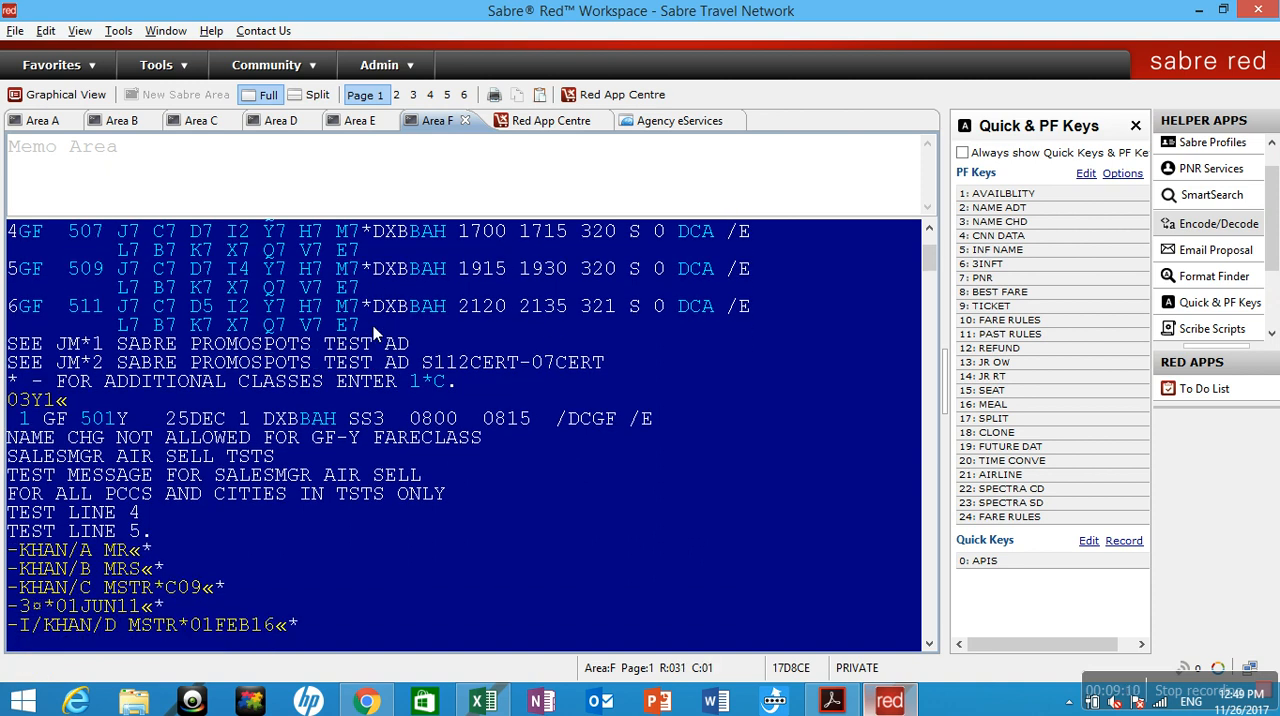
{"action": "type", "text": "*N"}
{"action": "key", "text": "Return"}
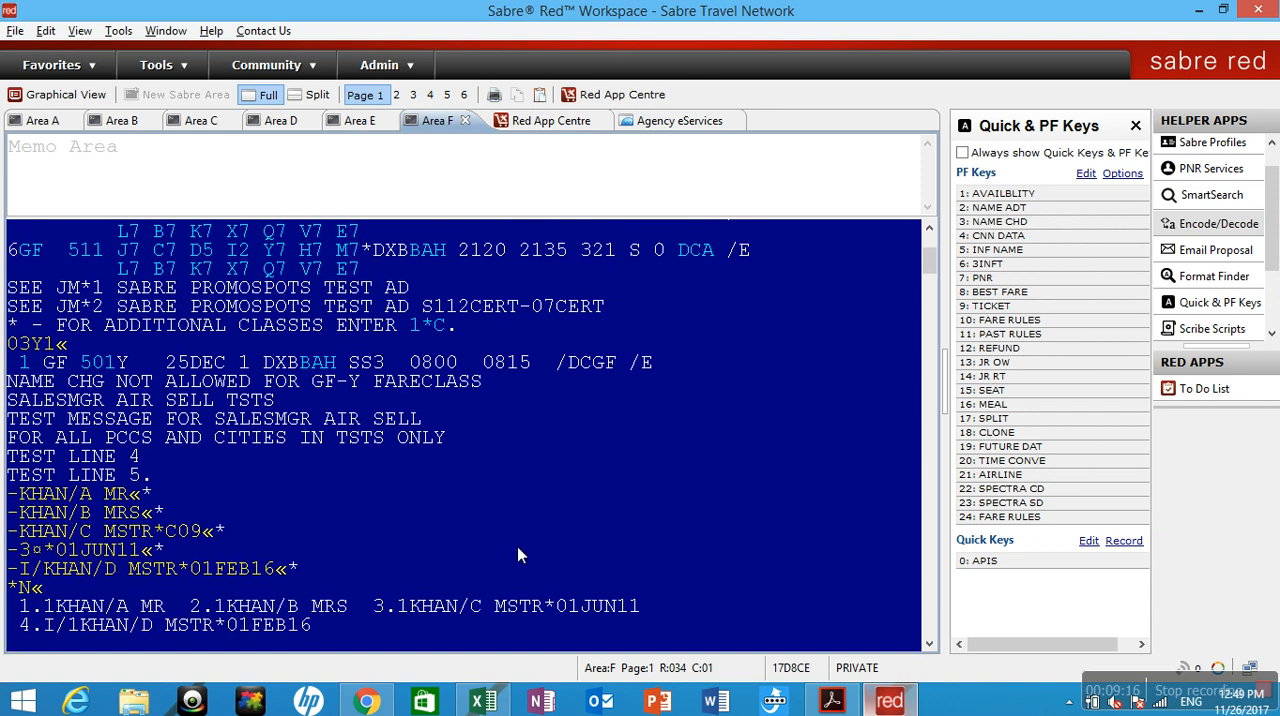
Try to complete the booking with the stored PNR sequence and the passenger's contact number, then ignore it with IR and clear the screen.
{"action": "type", "text": "0501234567"}
{"action": "left_click", "coordinate": [1005, 283]}
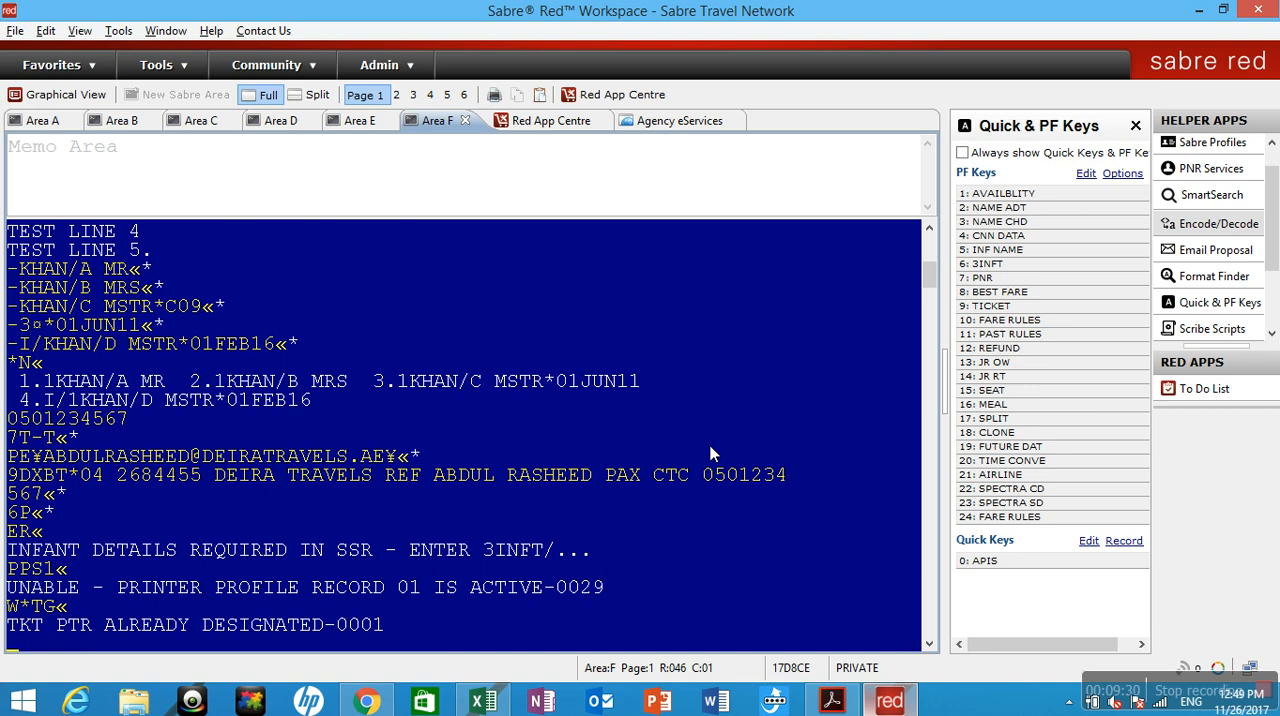
{"action": "type", "text": "IR"}
{"action": "key", "text": "Return"}
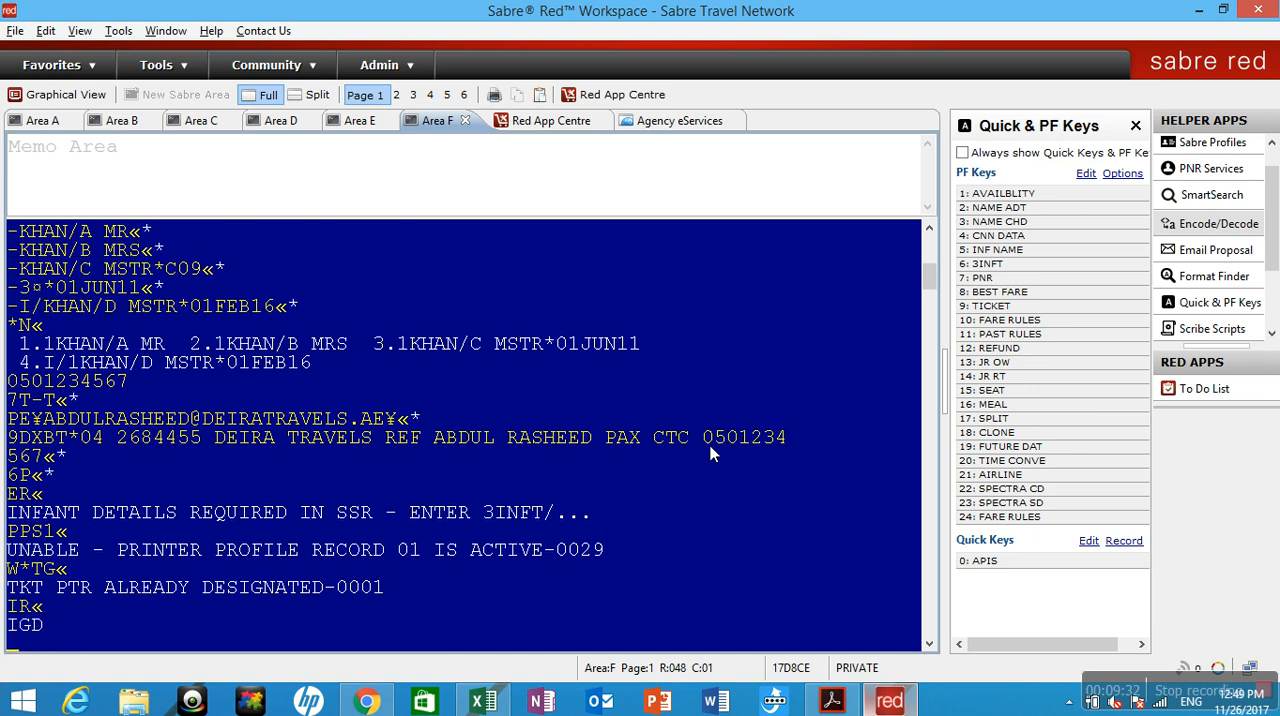
{"action": "key", "text": "Escape"}
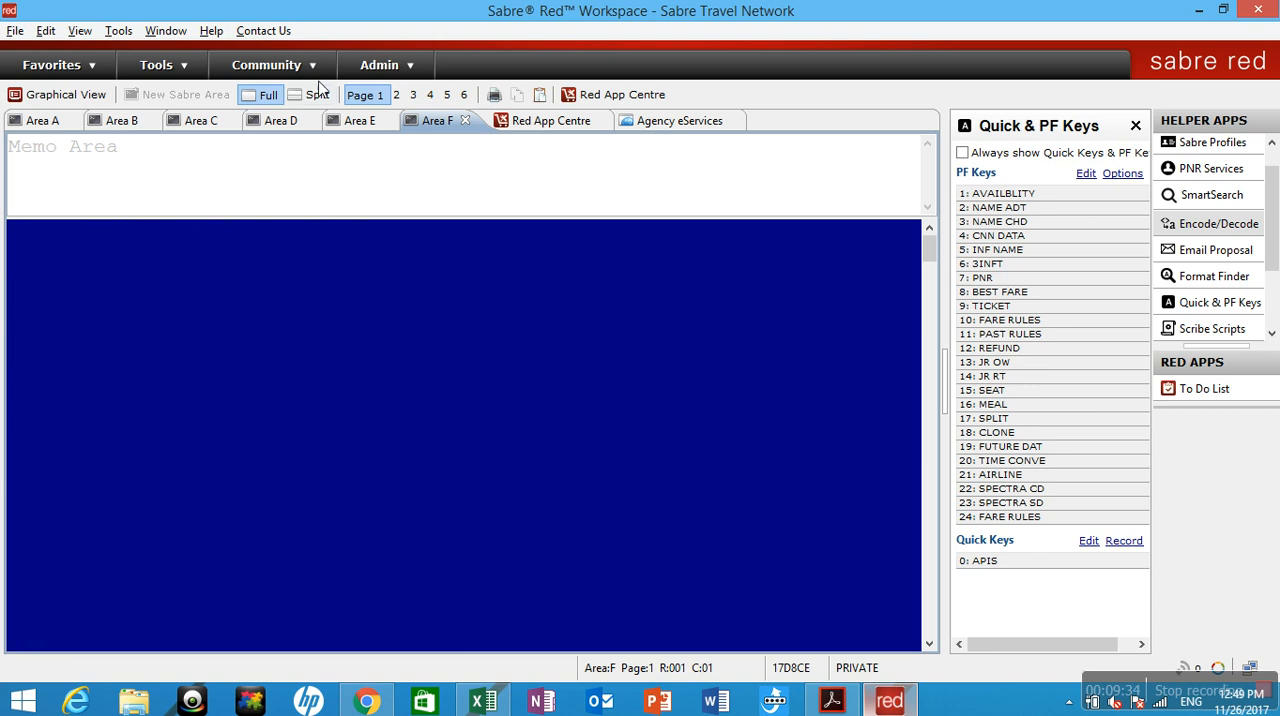
Use Sabre Replay to rerun the latest entries from 125DECDXBBAH¥GF through the infant name entry in Area F, excluding *N.
{"action": "left_click", "coordinate": [119, 30]}
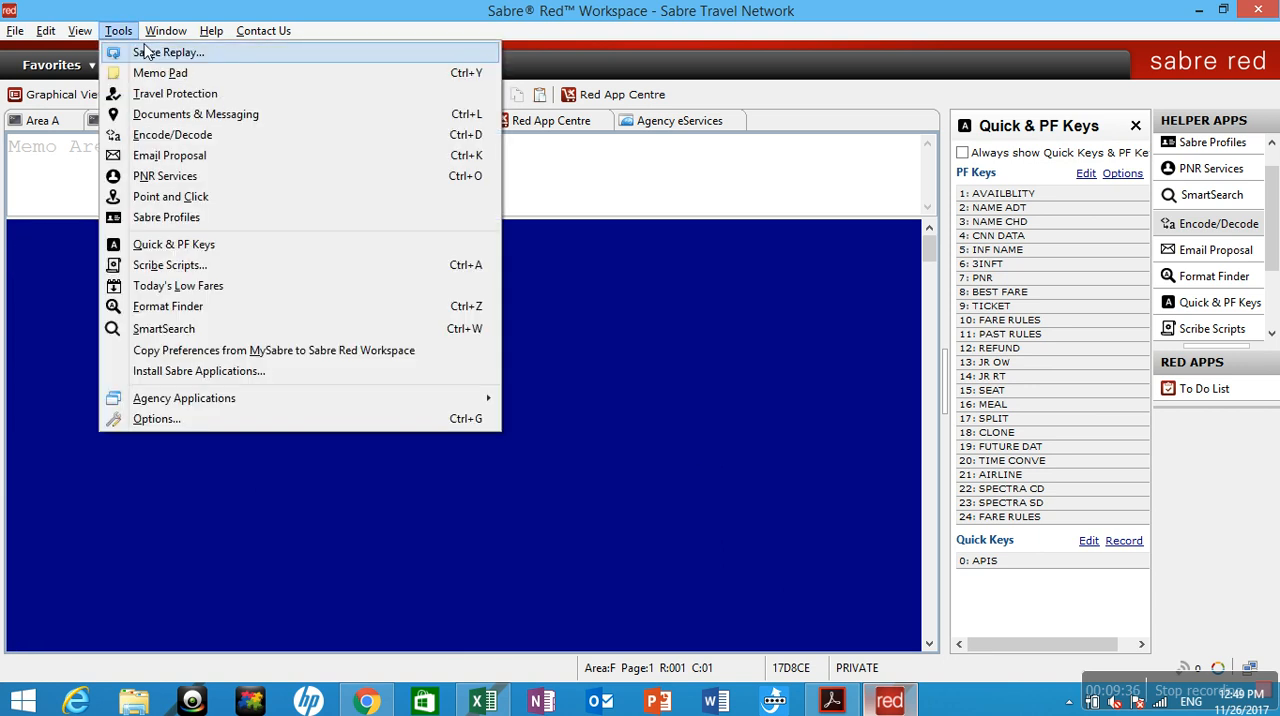
{"action": "left_click", "coordinate": [145, 48]}
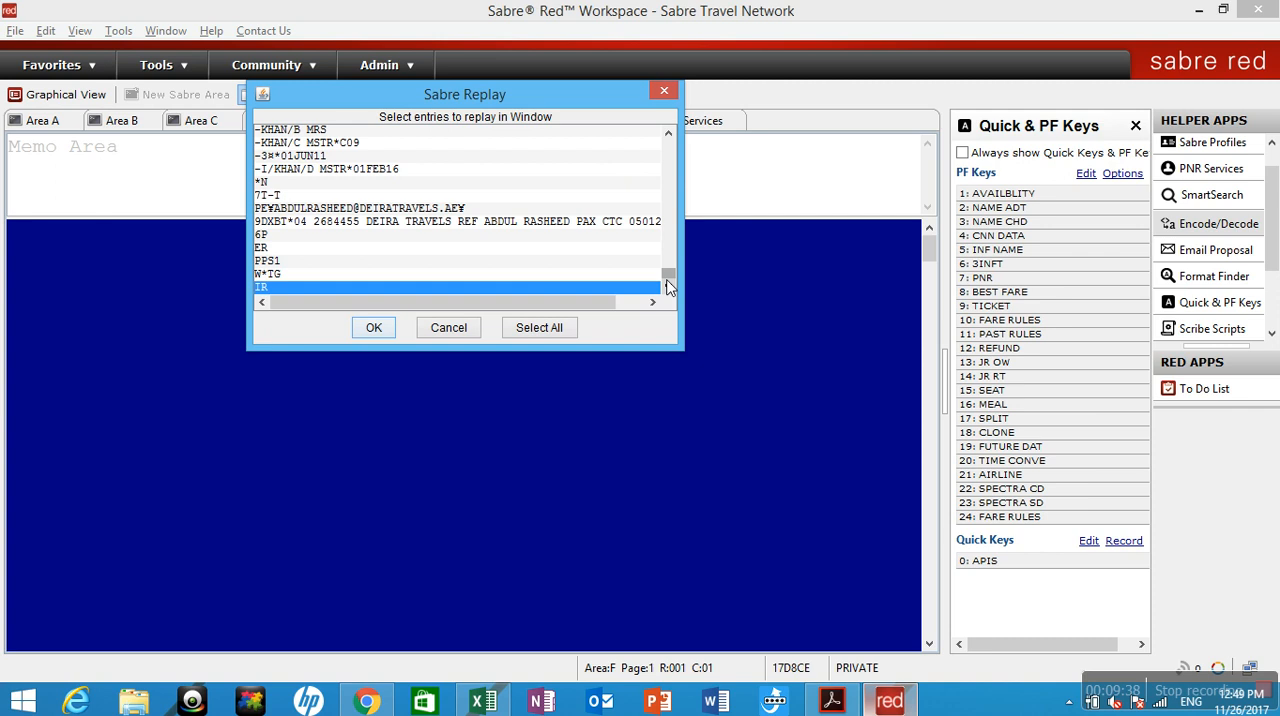
{"action": "scroll", "coordinate": [672, 270], "scroll_direction": "up", "scroll_amount": 2}
{"action": "scroll", "coordinate": [672, 270], "scroll_direction": "up", "scroll_amount": 1}
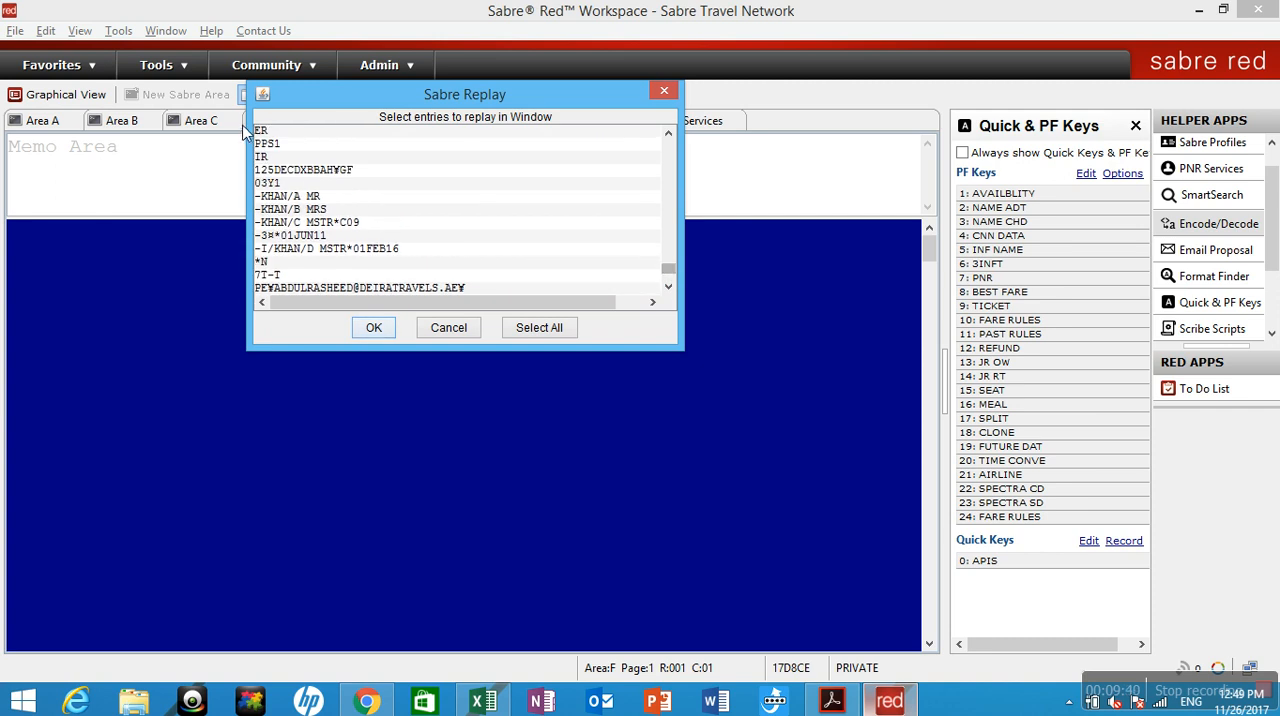
{"action": "left_click", "coordinate": [285, 173]}
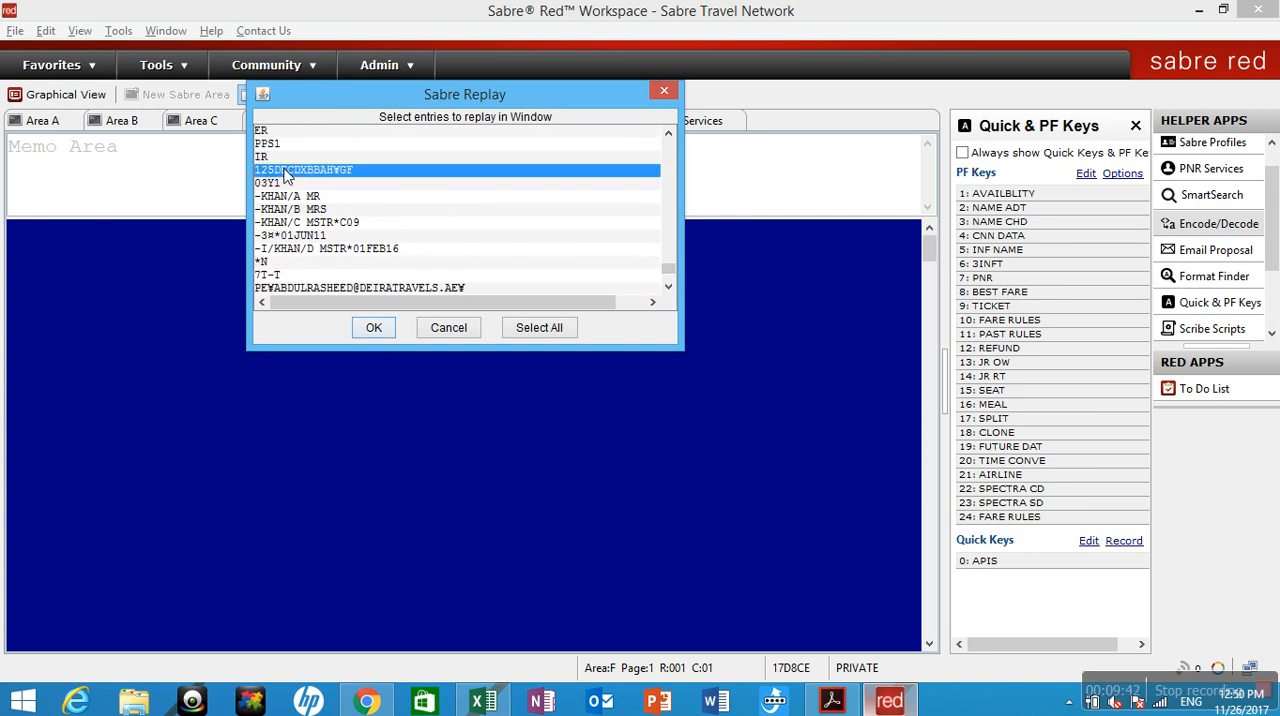
{"action": "left_click_drag", "start_coordinate": [285, 173], "coordinate": [305, 260]}
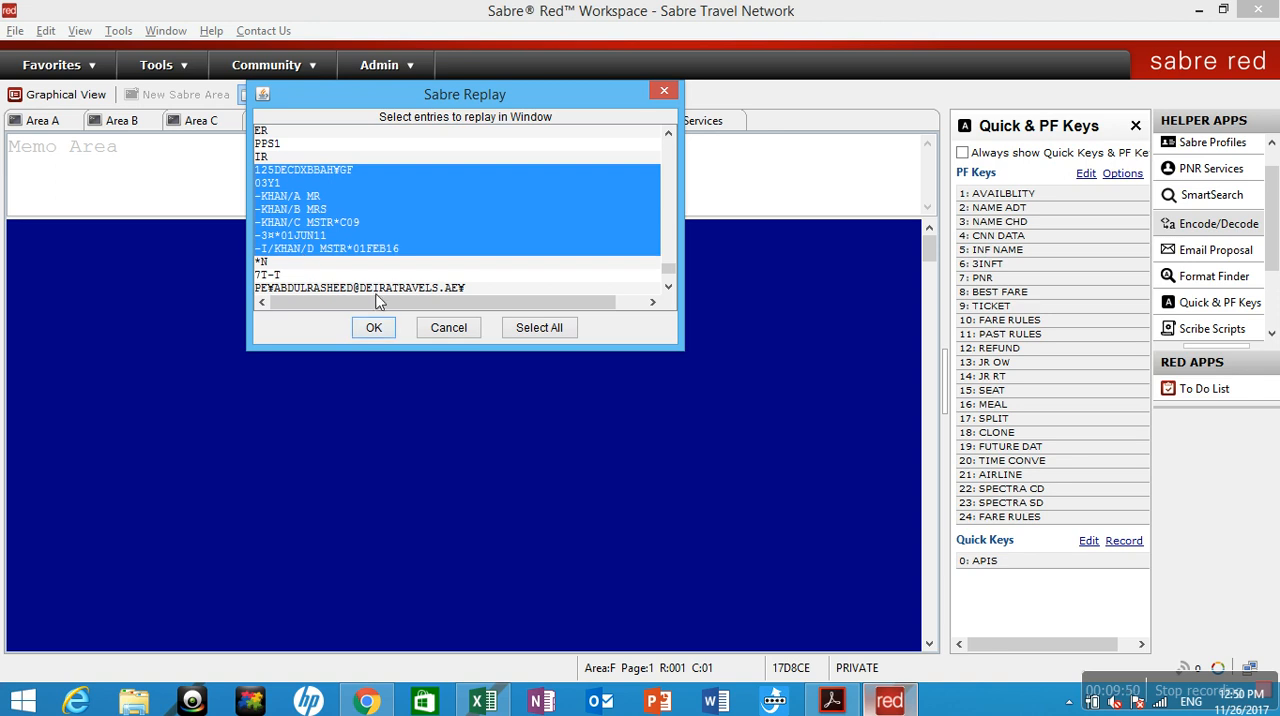
{"action": "left_click", "coordinate": [374, 328]}
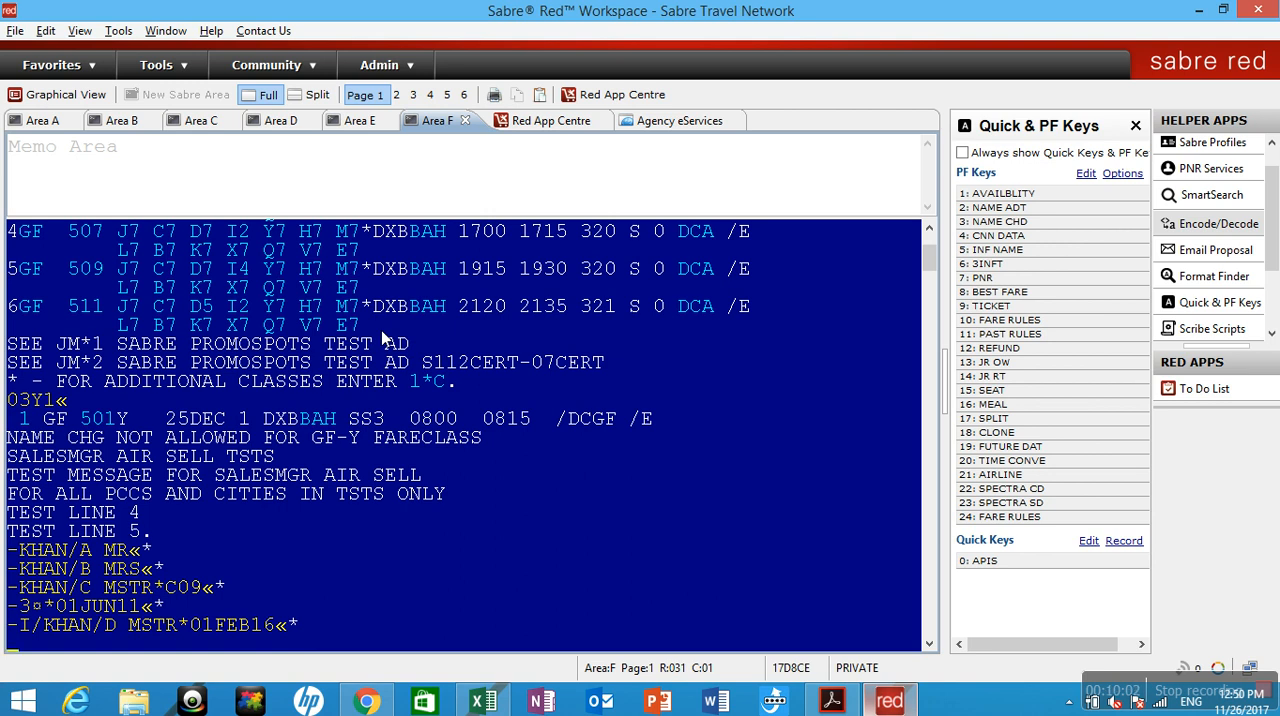
Add a phone field with a 9 entry giving the agency's number, ABC TRAVELS, the reference name and PAX CTC with the passenger's number.
{"action": "type", "text": "90421333 AB"}
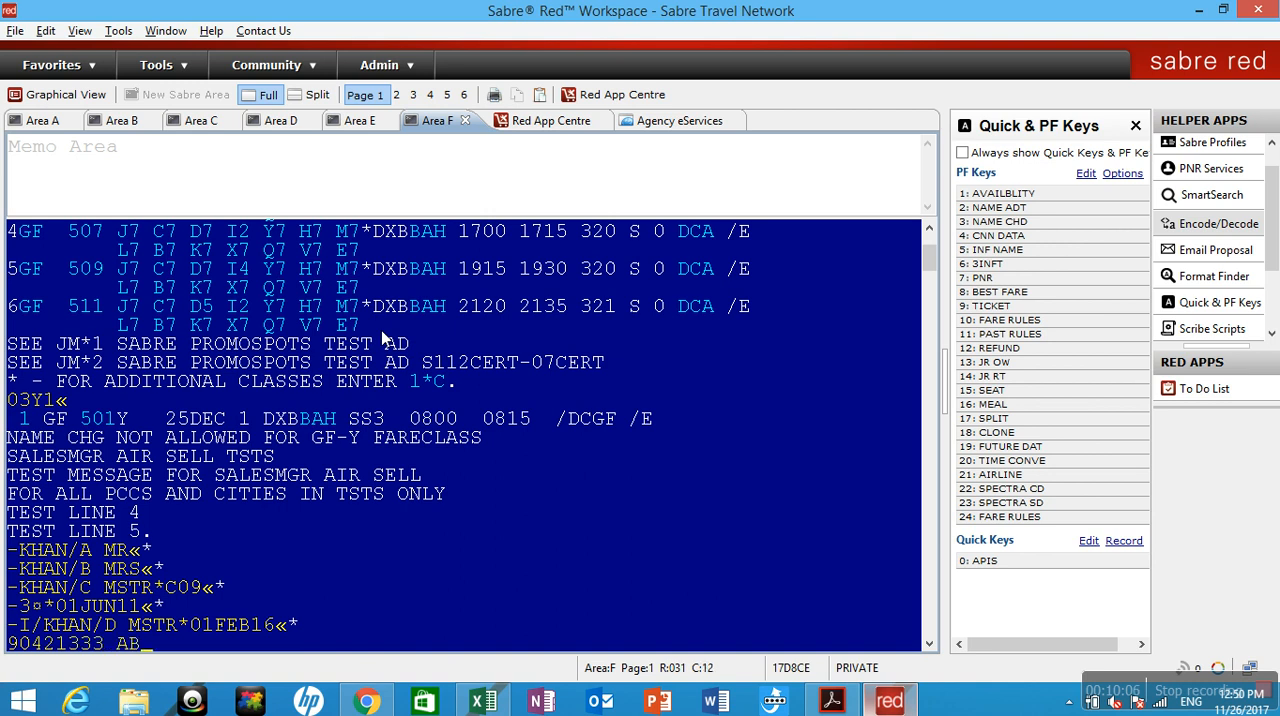
{"action": "type", "text": "C TRAVELS"}
{"action": "type", "text": "REF"}
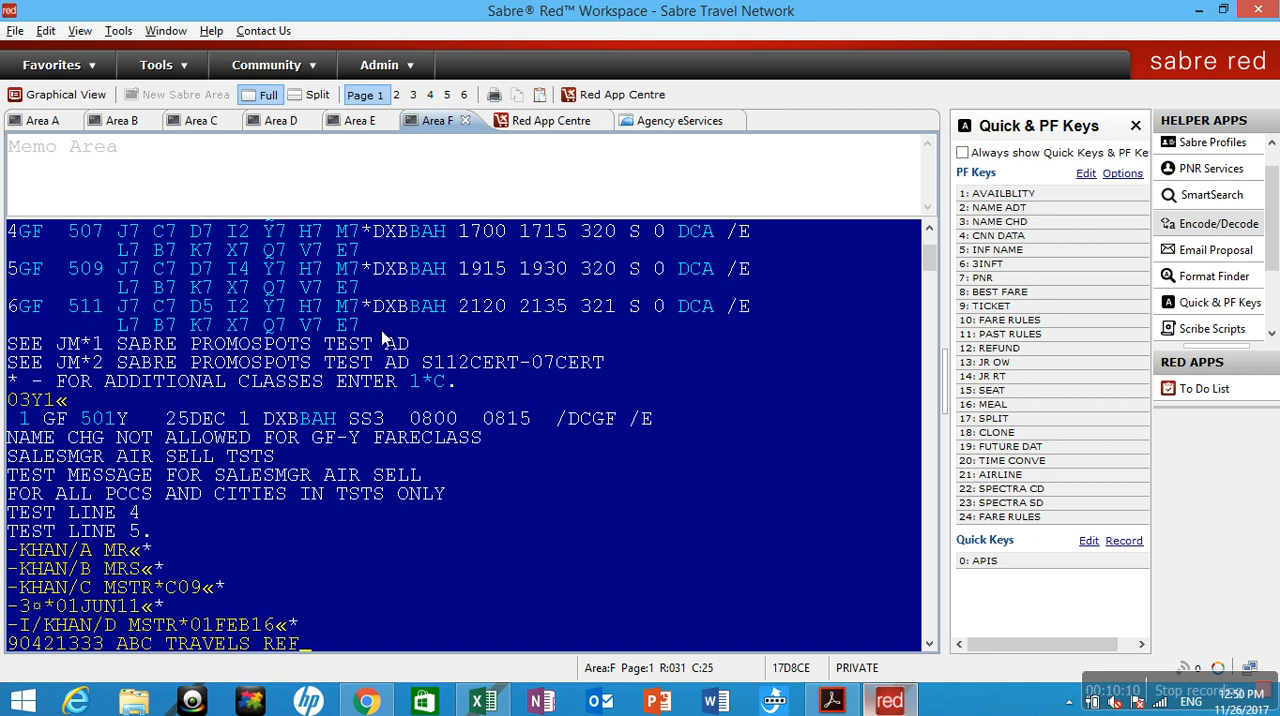
{"action": "type", "text": " AHMED PAX CTC 5"}
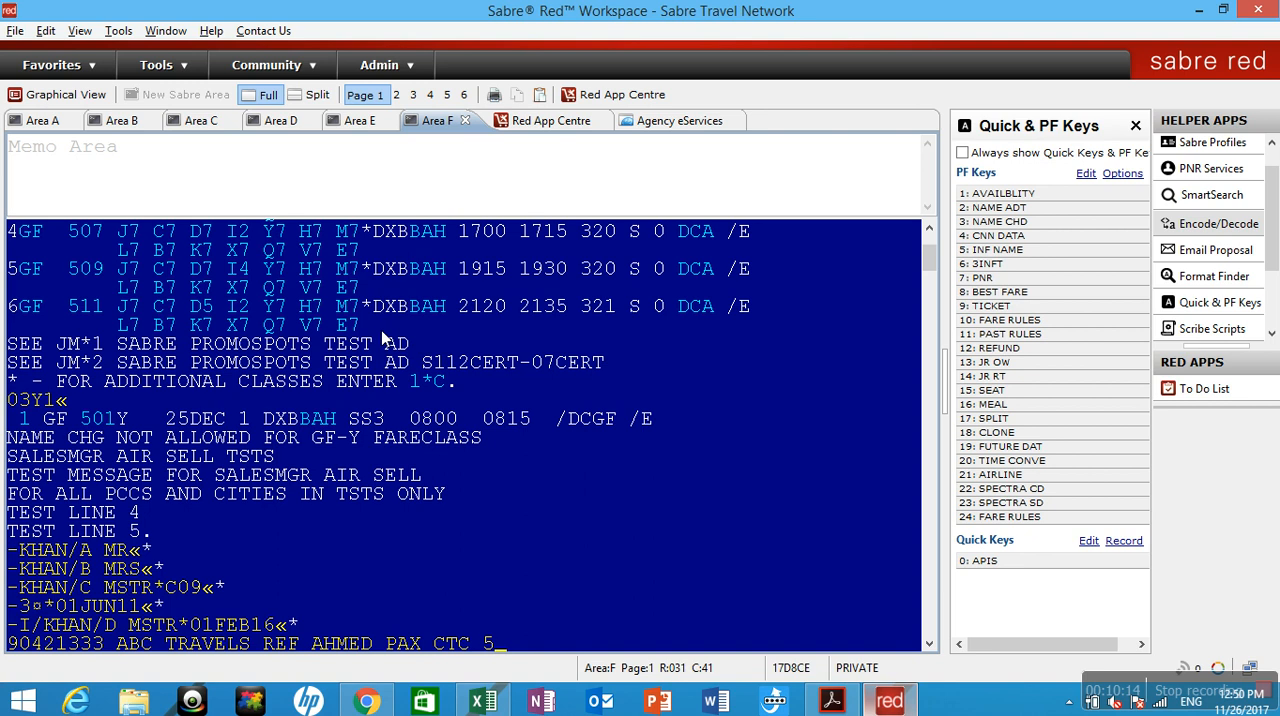
{"action": "key", "text": "BackSpace"}
{"action": "type", "text": "0501234567"}
{"action": "key", "text": "Return"}
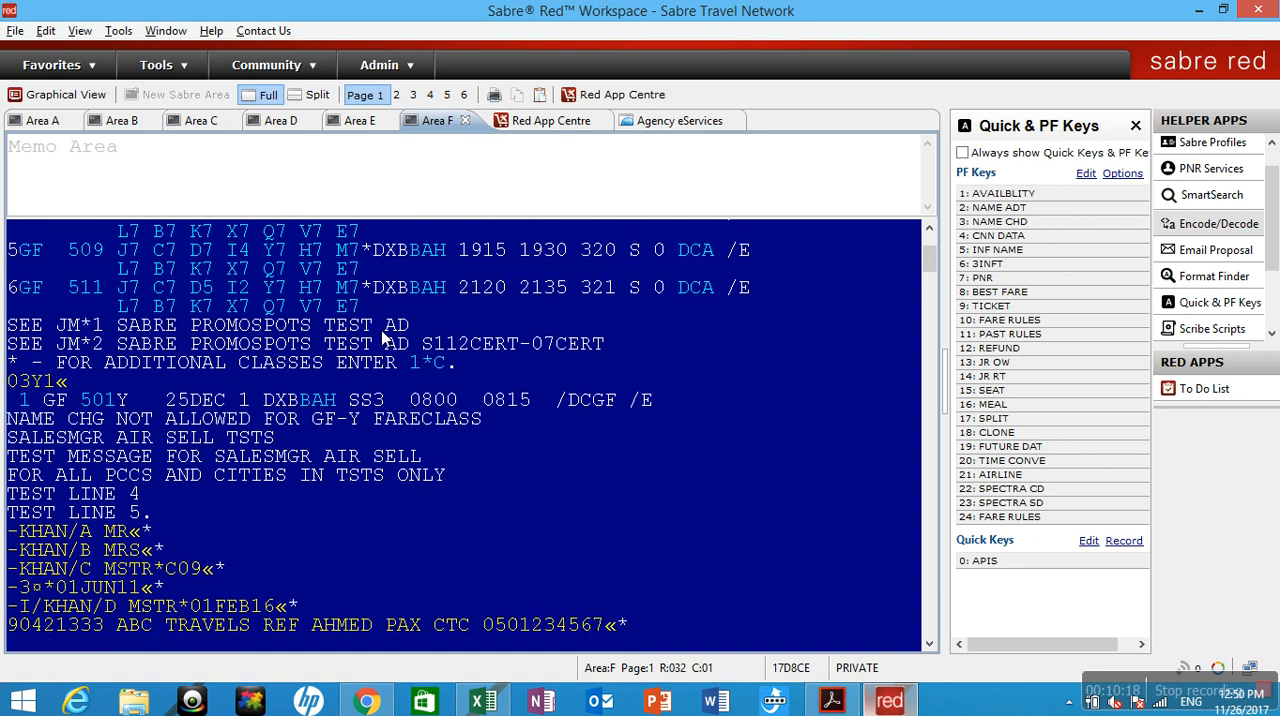
Add the ticketing time limit entry 7TAW/- to the booking.
{"action": "type", "text": "7TAW/-"}
{"action": "key", "text": "Return"}
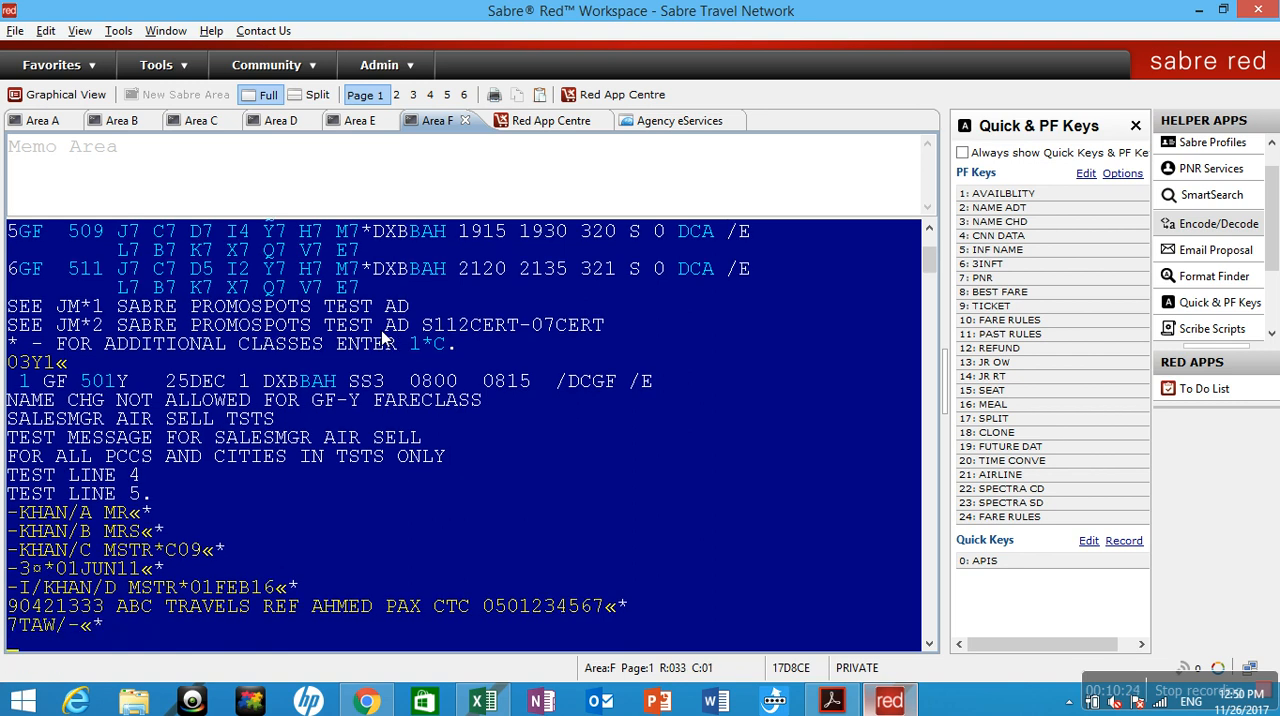
Add the received-from entry 6P, save the booking by entering ER twice, and redisplay it with IR.
{"action": "type", "text": "6P«"}
{"action": "key", "text": "Return"}
{"action": "type", "text": "ER«"}
{"action": "key", "text": "Return"}
{"action": "type", "text": "ER"}
{"action": "key", "text": "Return"}
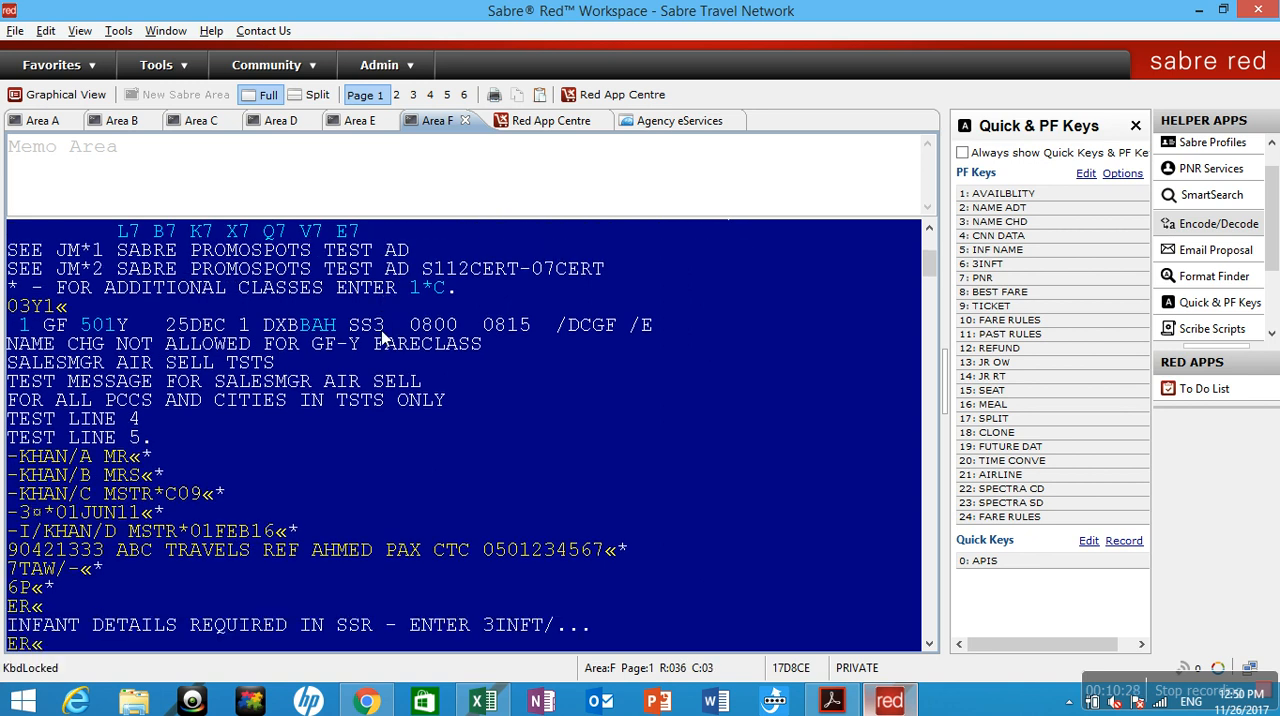
{"action": "type", "text": "IR"}
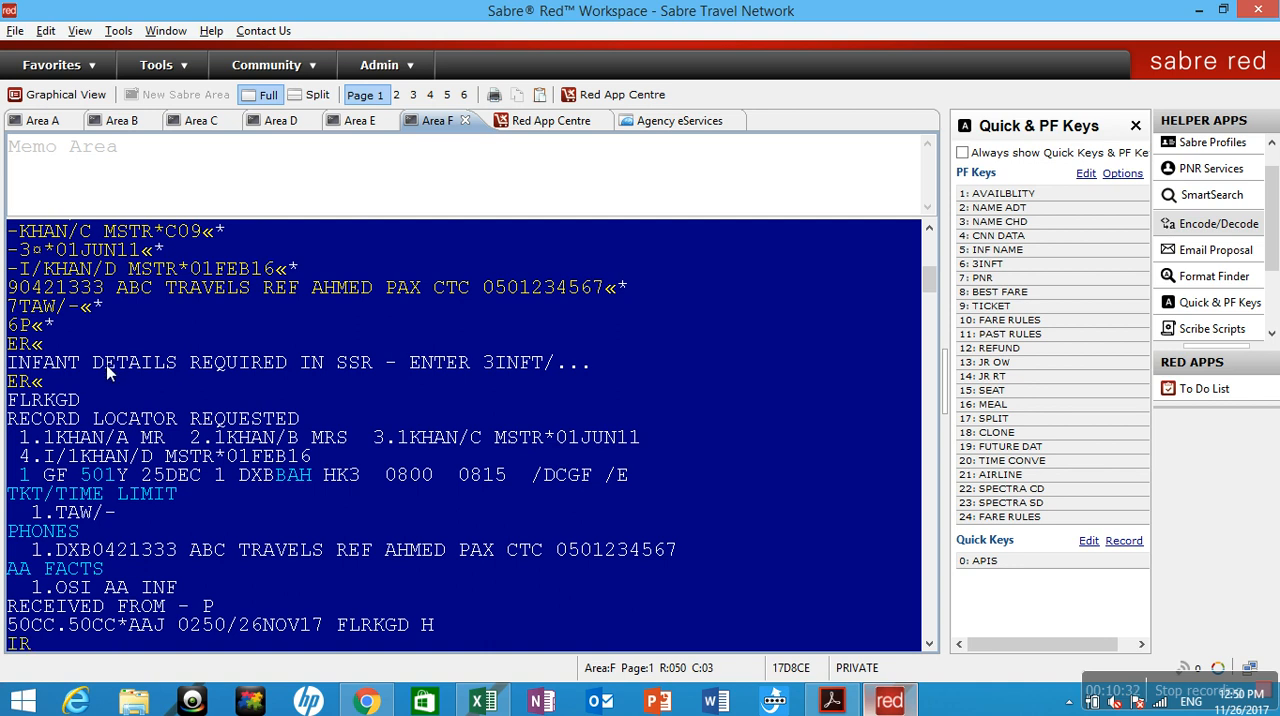
{"action": "key", "text": "Return"}
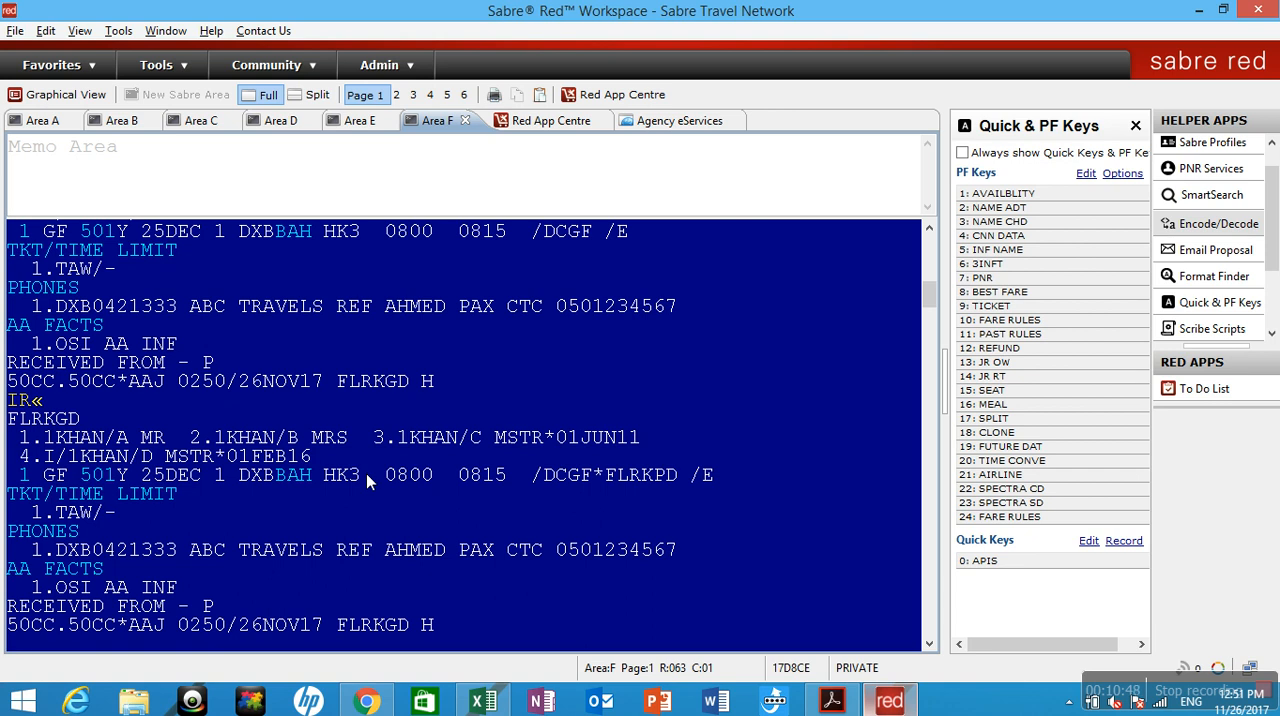
Display the passenger detail list with PD to check each traveller's passenger type.
{"action": "type", "text": "PD"}
{"action": "key", "text": "Return"}
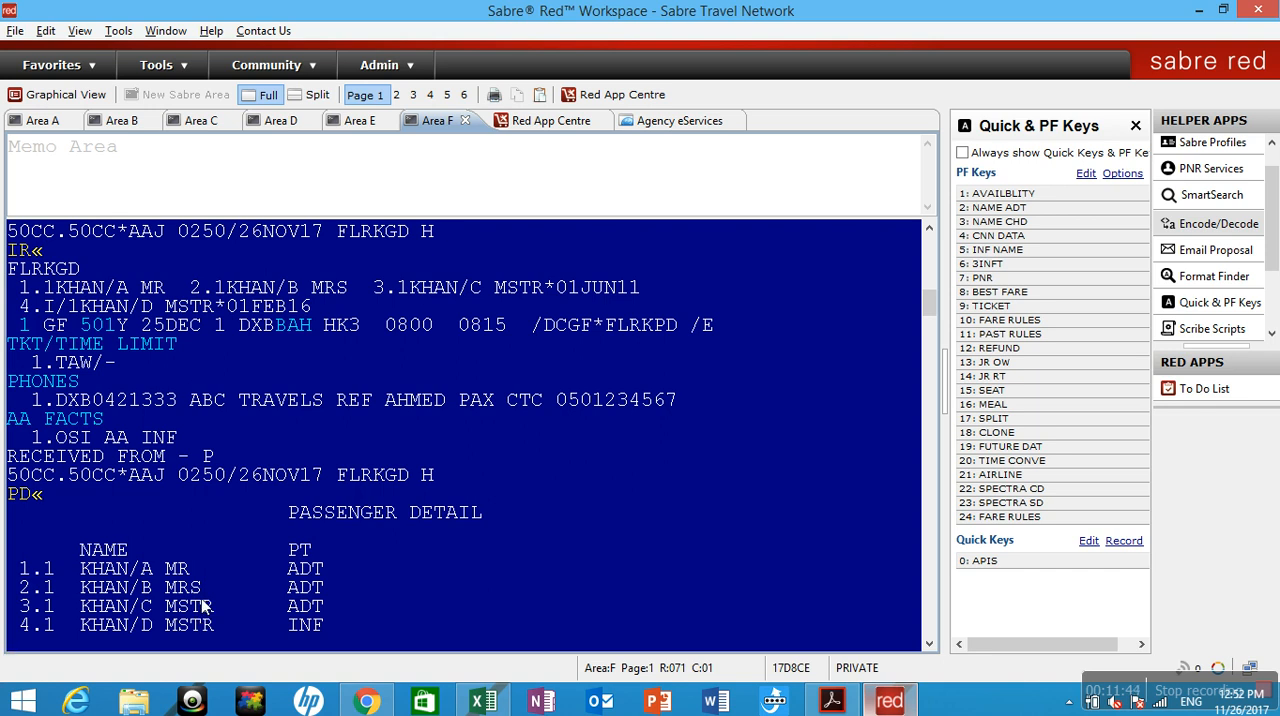
Set passenger 3.1 to the child type with the entry PDTCNN-3.1.
{"action": "type", "text": "PDTCNN-3.1«"}
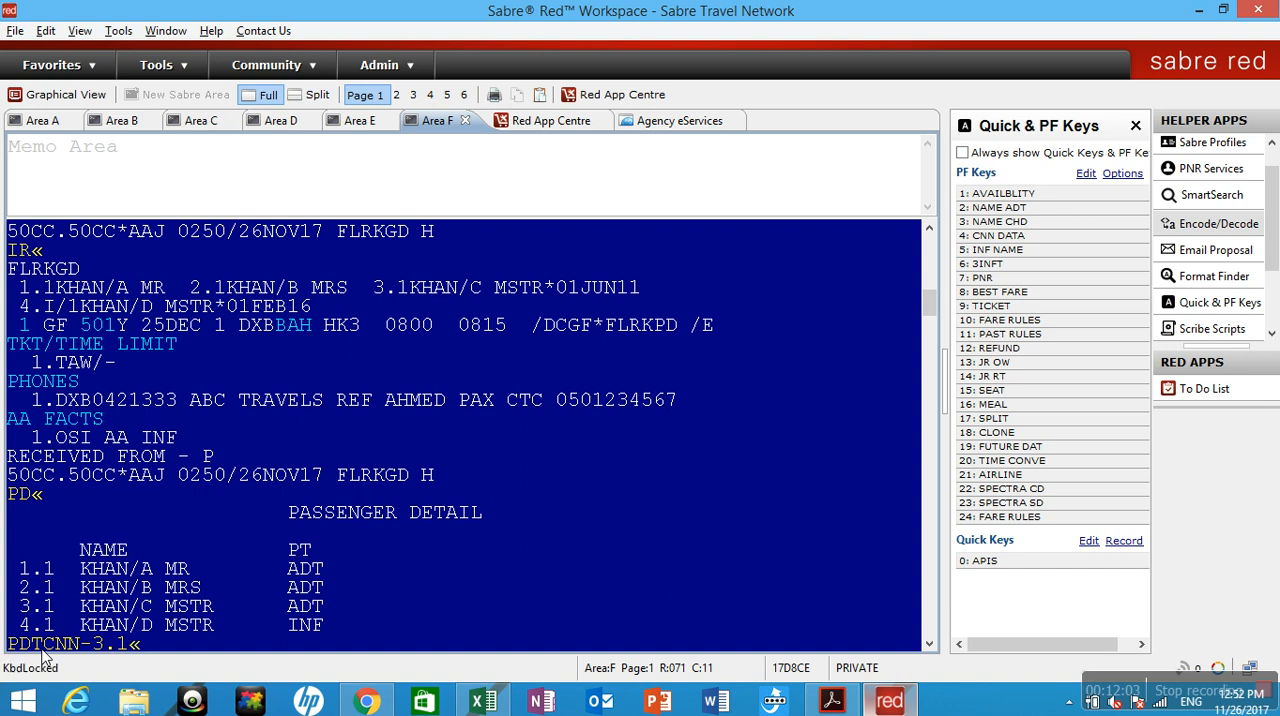
{"action": "key", "text": "Return"}
Save the passenger type change with 6P and two ER entries, and display the passenger detail list with PD.
{"action": "type", "text": "6P«"}
{"action": "key", "text": "Return"}
{"action": "type", "text": "ER«"}
{"action": "key", "text": "Return"}
{"action": "type", "text": "ER"}
{"action": "key", "text": "Return"}
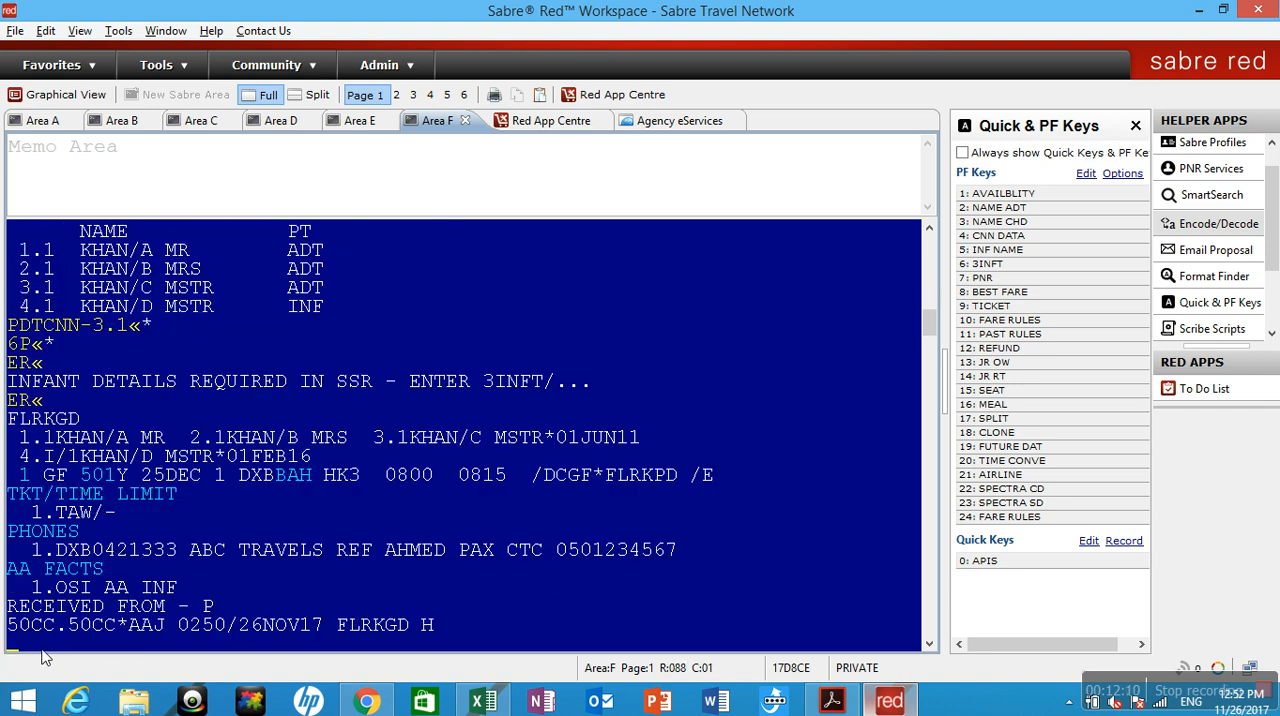
{"action": "type", "text": "PD"}
{"action": "key", "text": "Return"}
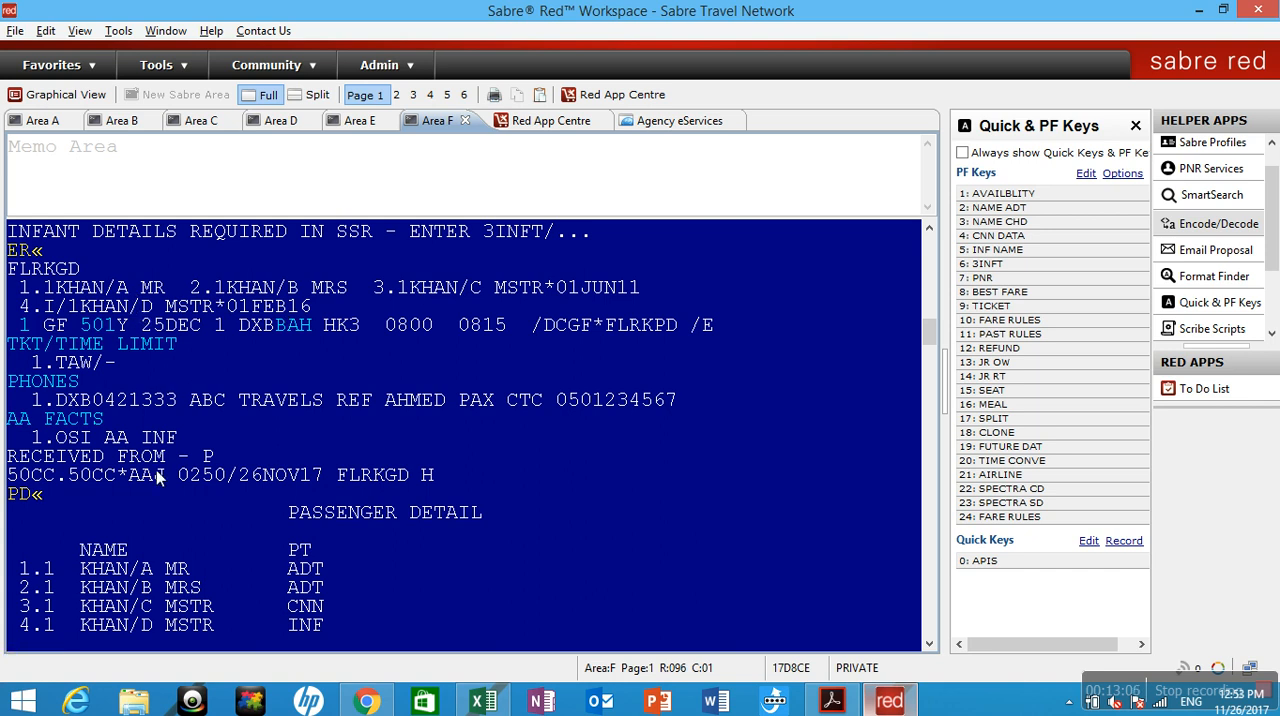
Clear the partly entered 3INFT command and display the passenger names with *N.
{"action": "type", "text": "3INFT"}
{"action": "key", "text": "BackSpace"}
{"action": "key", "text": "BackSpace"}
{"action": "key", "text": "BackSpace"}
{"action": "key", "text": "BackSpace"}
{"action": "key", "text": "BackSpace"}
{"action": "type", "text": "*N"}
{"action": "key", "text": "Return"}
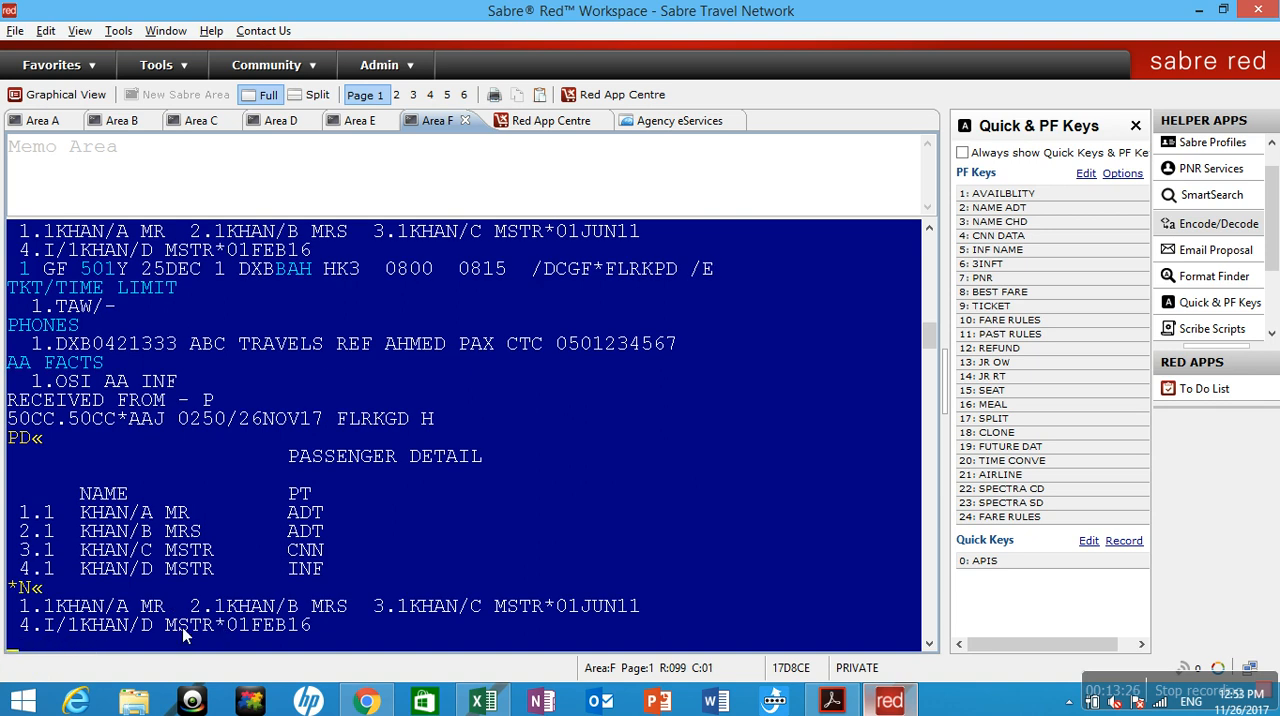
Add a 3INFT special service request with the infant's name and date of birth, associated with adult passenger 2.1.
{"action": "type", "text": "3INFT"}
{"action": "type", "text": "/KHAN/D MSTR"}
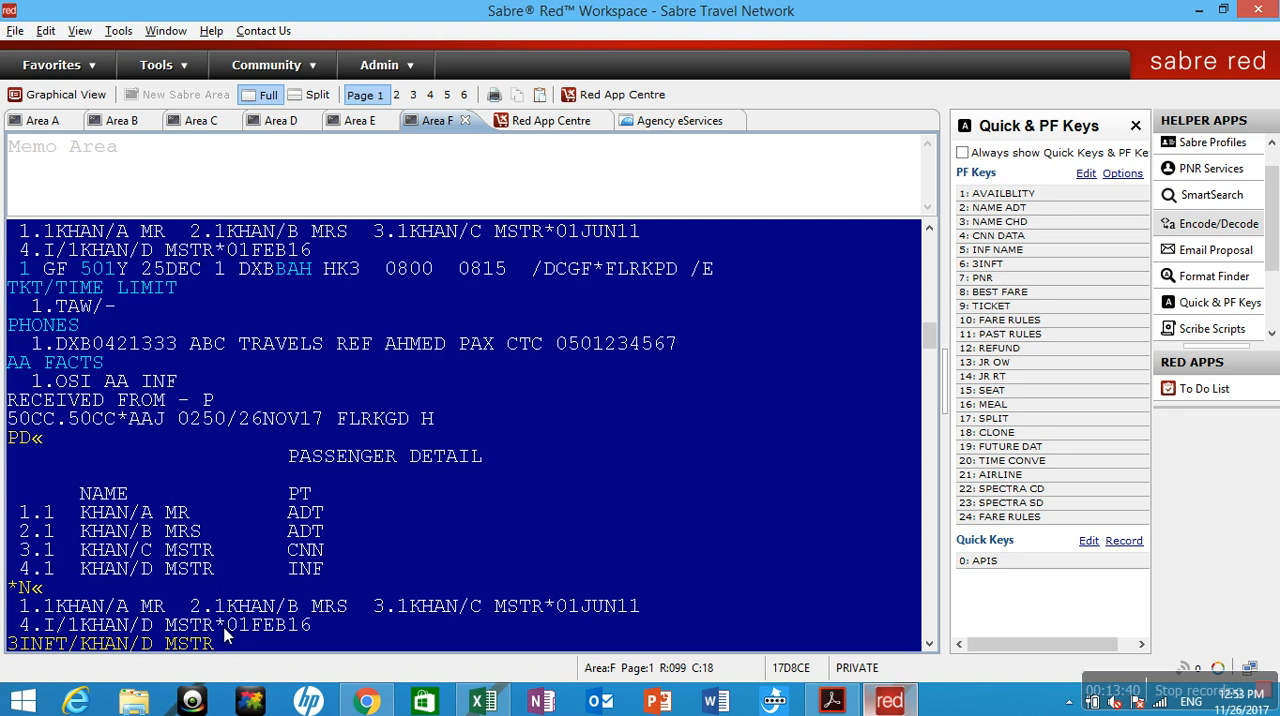
{"action": "type", "text": "/"}
{"action": "type", "text": "01FEB16"}
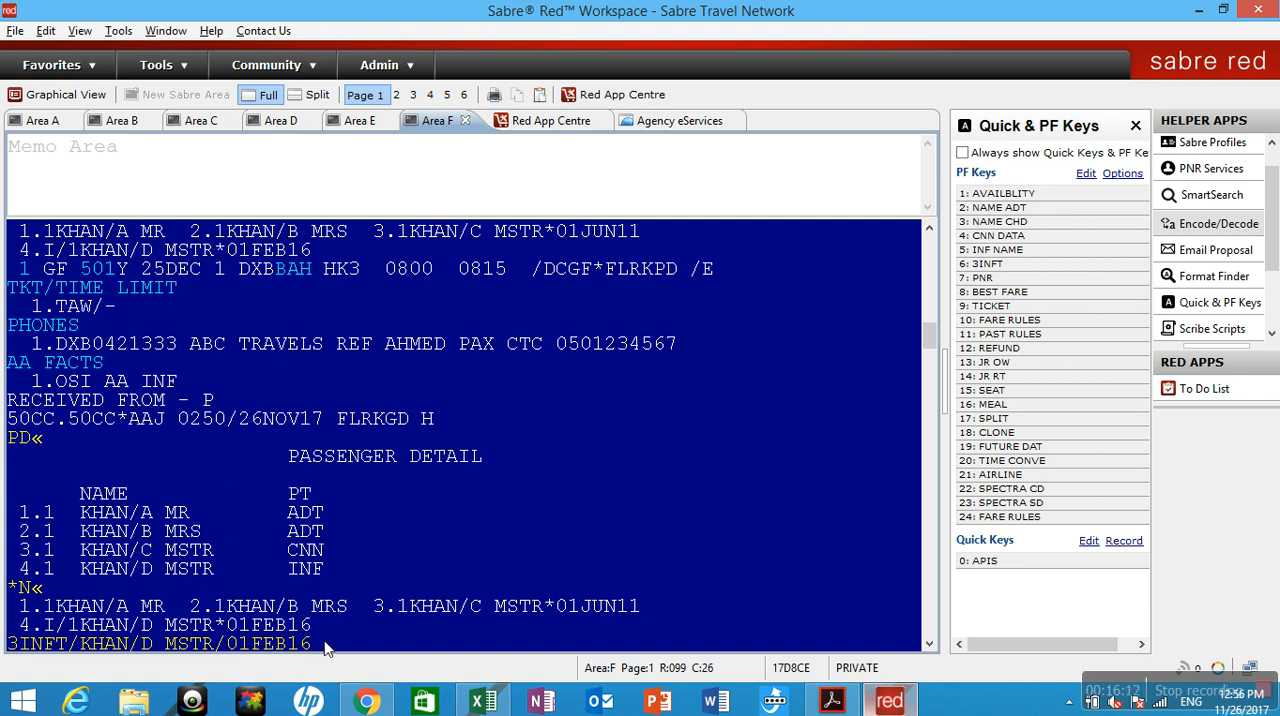
{"action": "type", "text": "-2.1"}
{"action": "key", "text": "Return"}
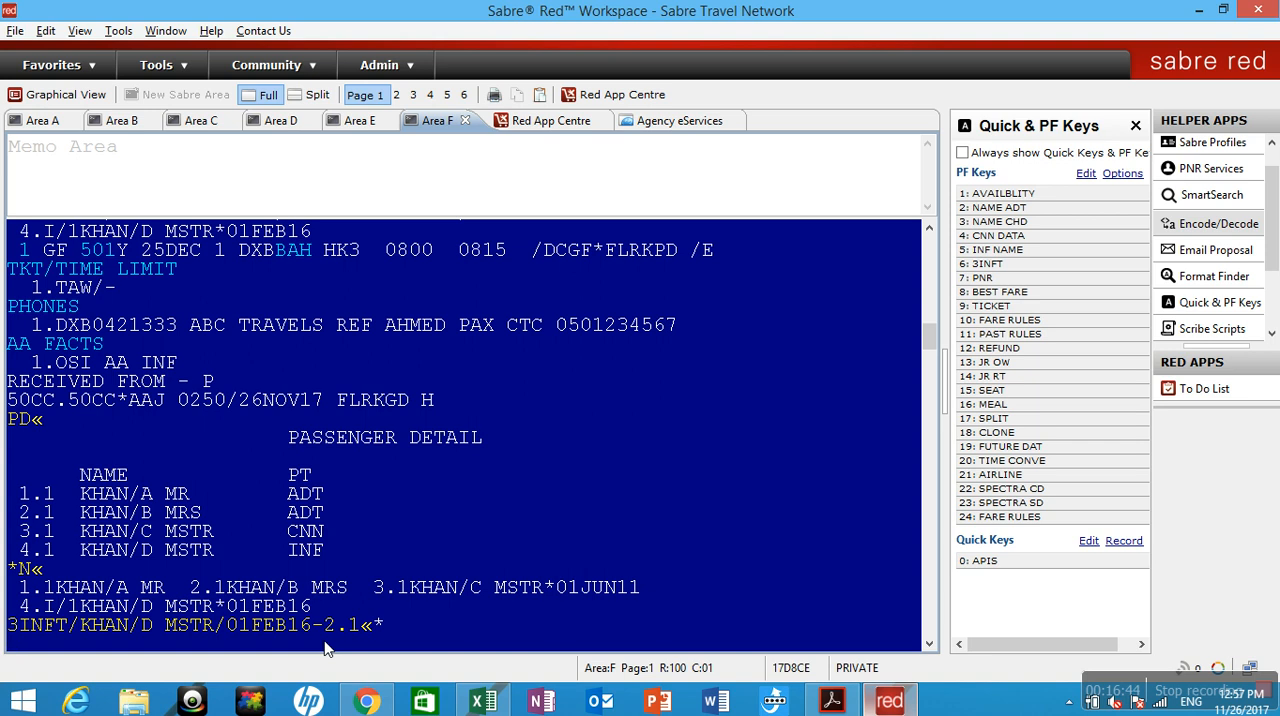
Add the received-from entry 6P and save the infant request with ER.
{"action": "type", "text": "P«"}
{"action": "key", "text": "Return"}
{"action": "type", "text": "ER"}
{"action": "key", "text": "Return"}
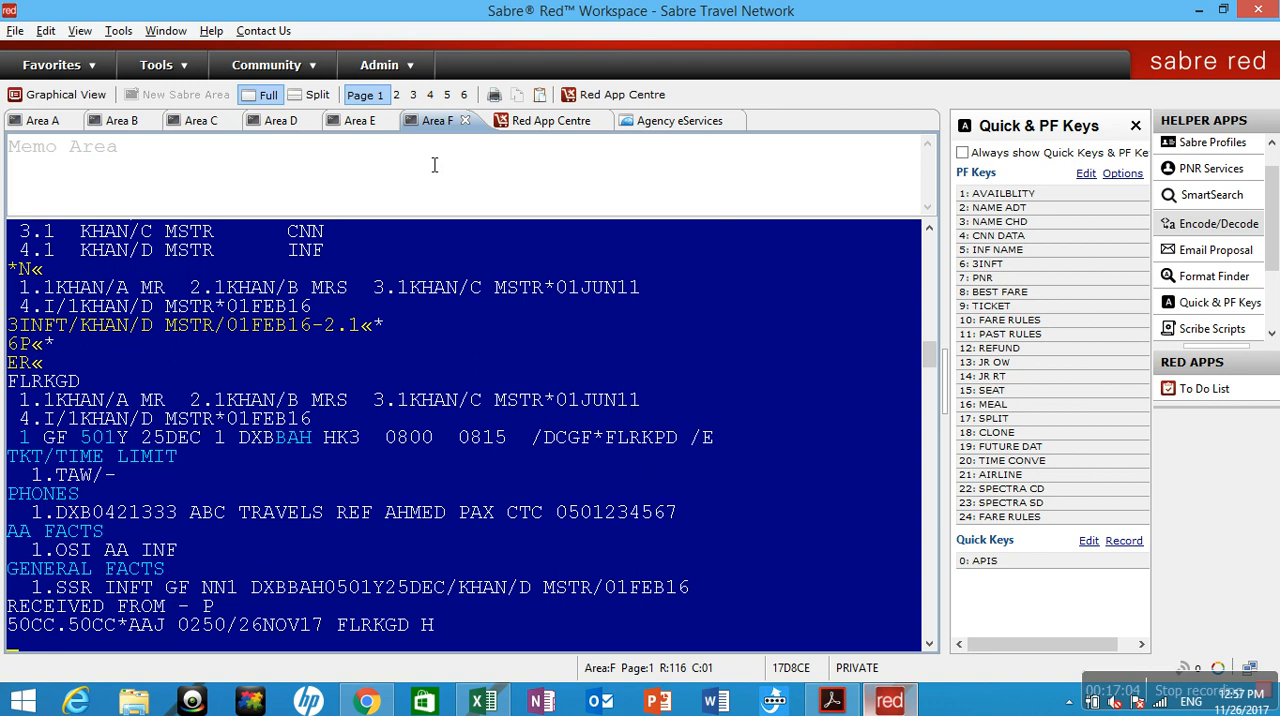
Switch to Area E and show the Quick & PF Keys there.
{"action": "left_click", "coordinate": [362, 121]}
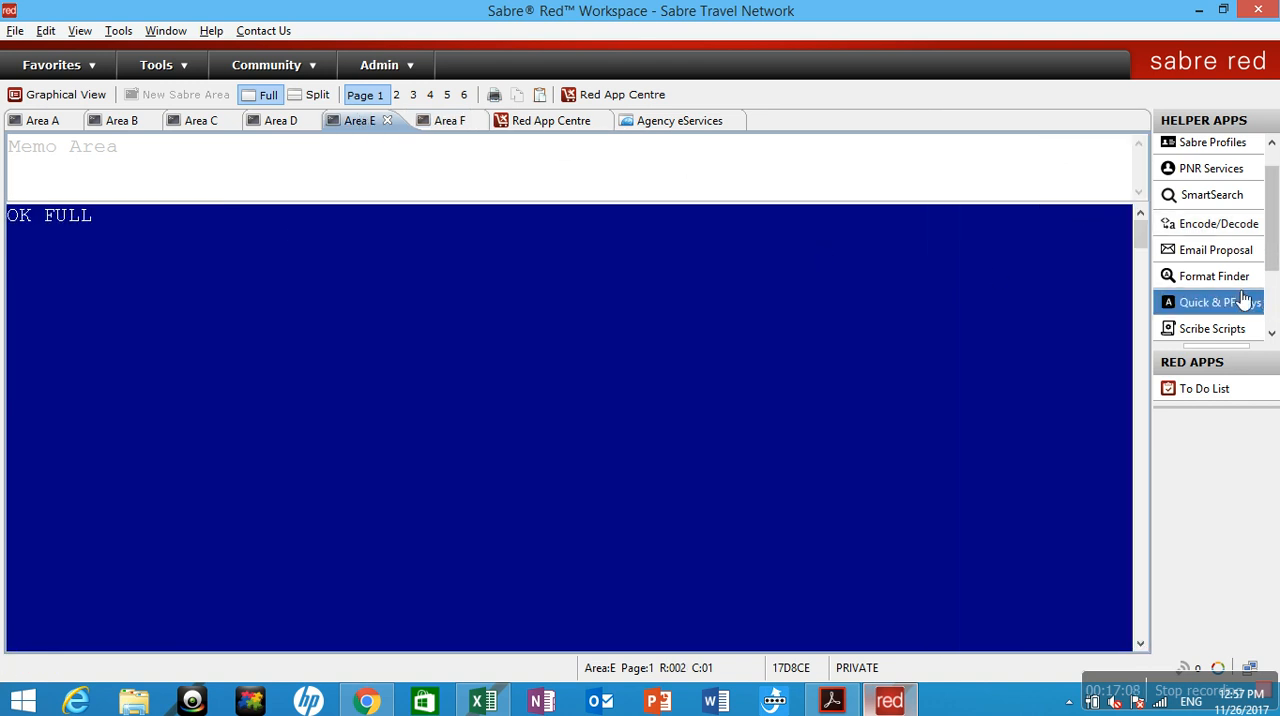
{"action": "left_click", "coordinate": [1273, 333]}
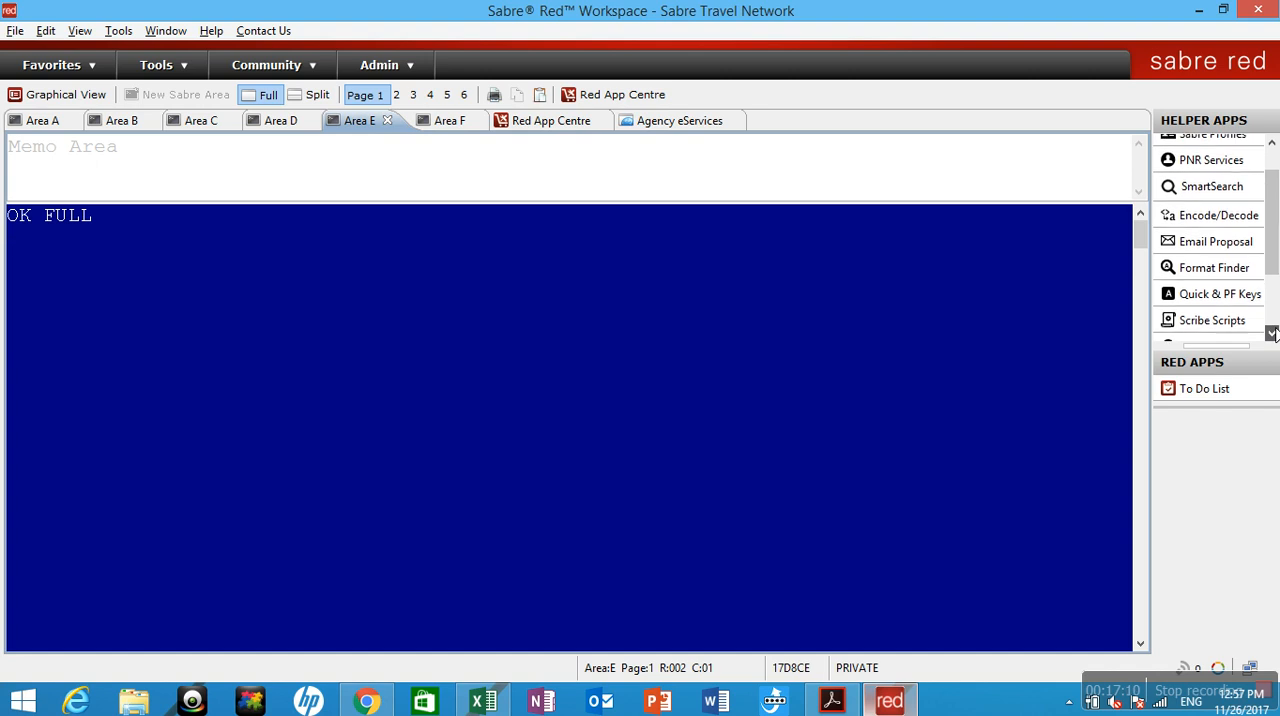
{"action": "left_click", "coordinate": [1273, 333]}
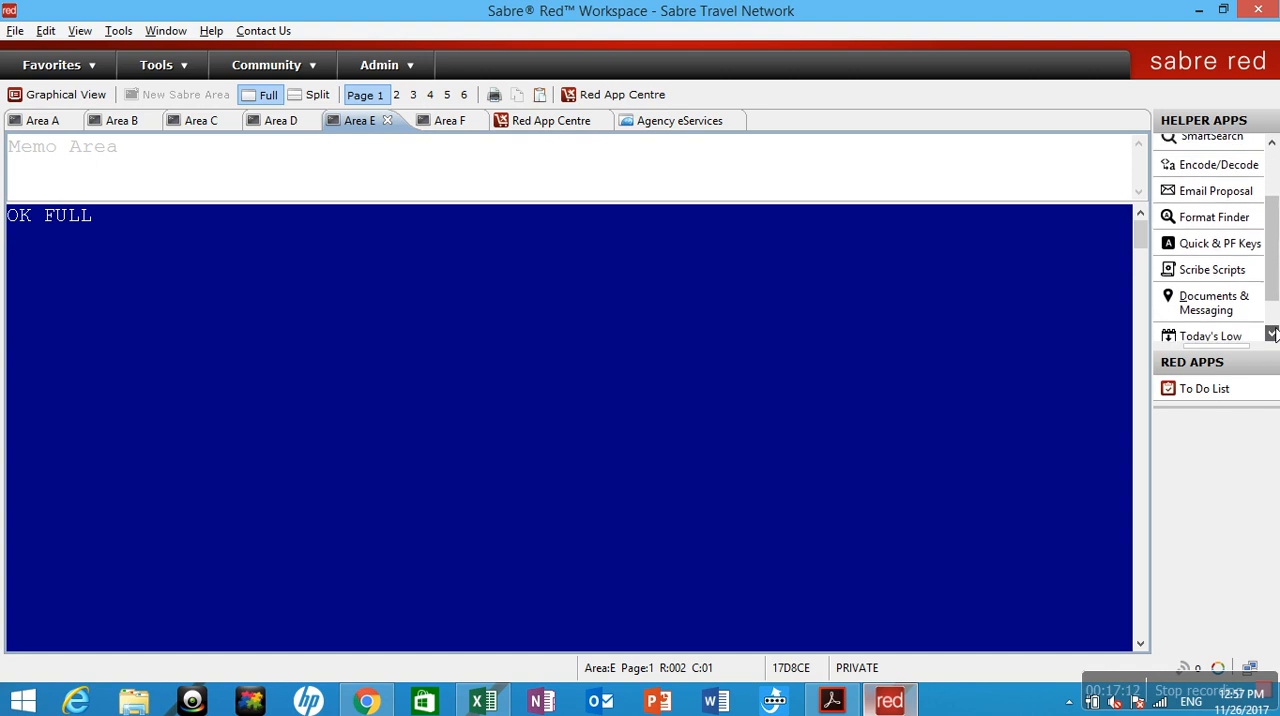
{"action": "left_click", "coordinate": [1271, 143]}
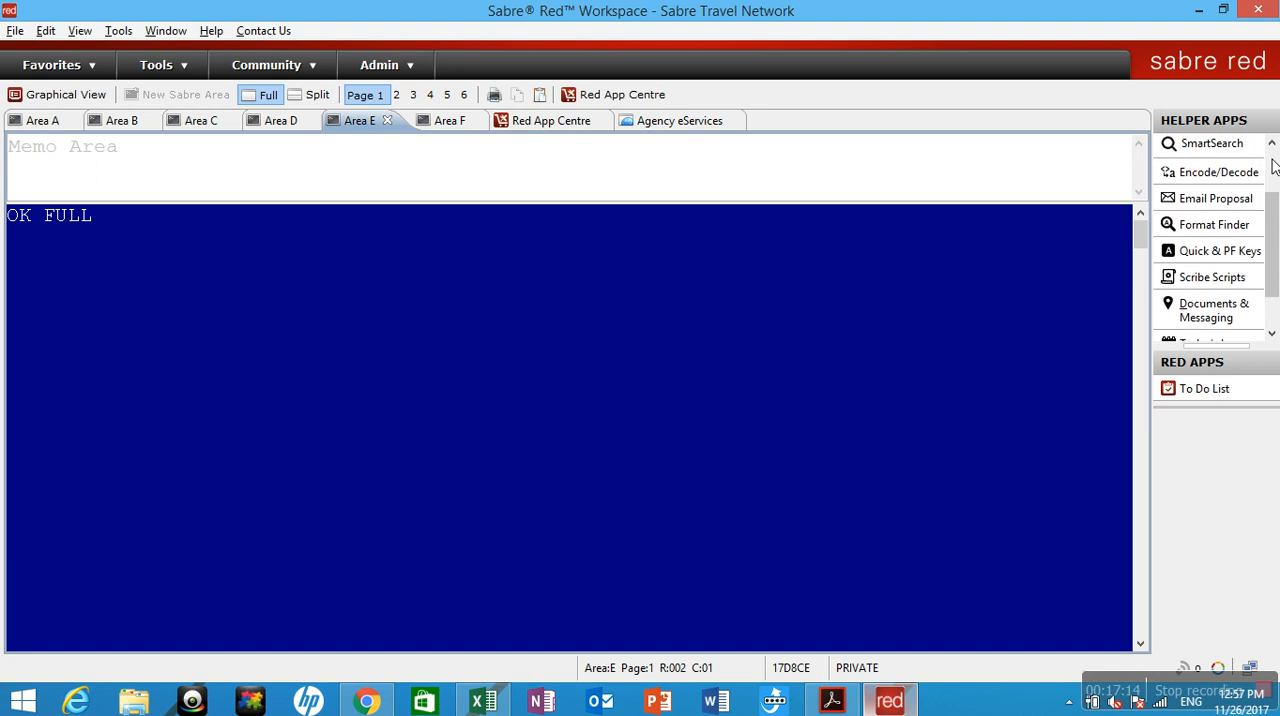
{"action": "left_click", "coordinate": [1229, 191]}
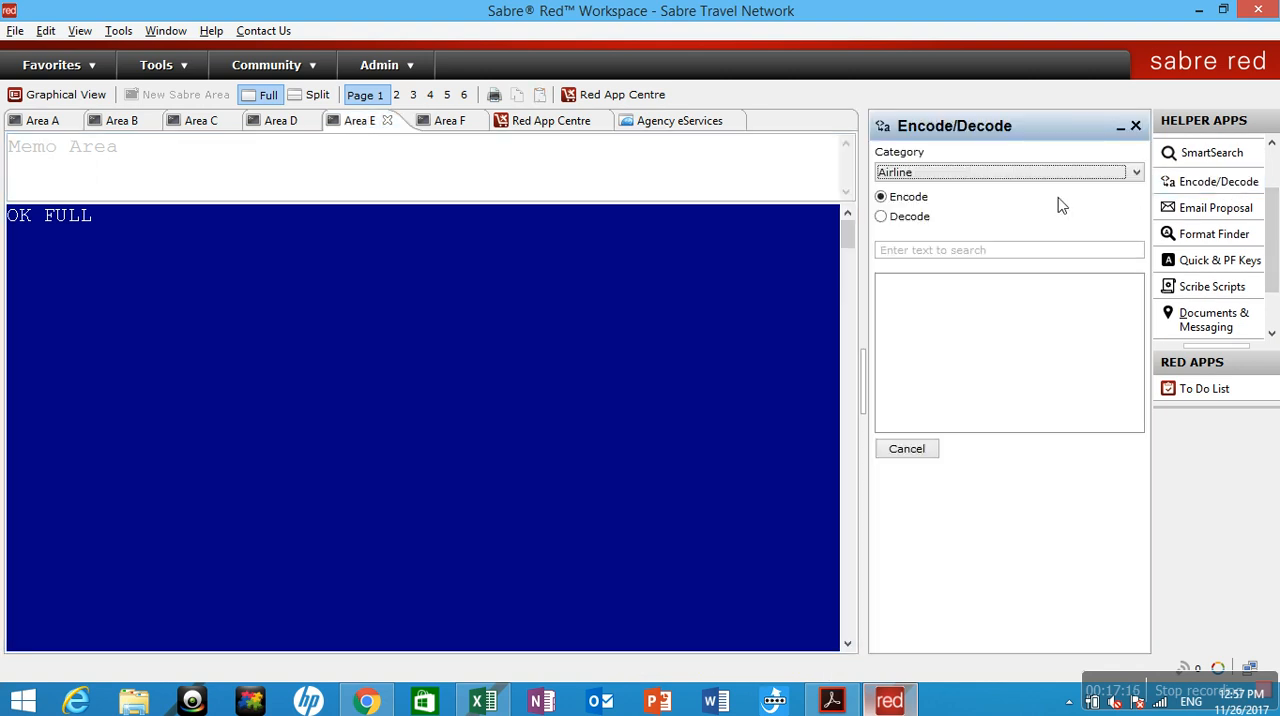
{"action": "left_click", "coordinate": [1271, 173]}
{"action": "left_click", "coordinate": [1225, 270]}
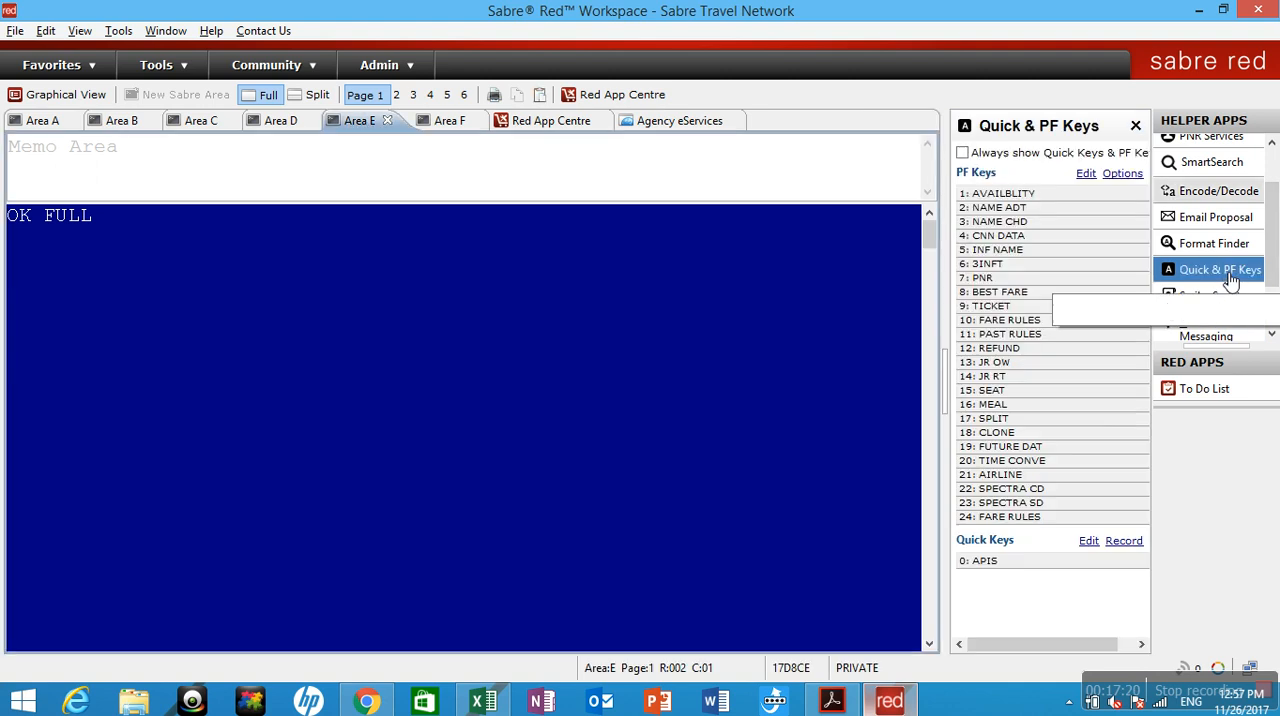
Insert the stored entries of PF key 1 (AVAILBLITY) and, on a new line, PF key 2 (NAME ADT) in Area E.
{"action": "left_click", "coordinate": [1030, 193]}
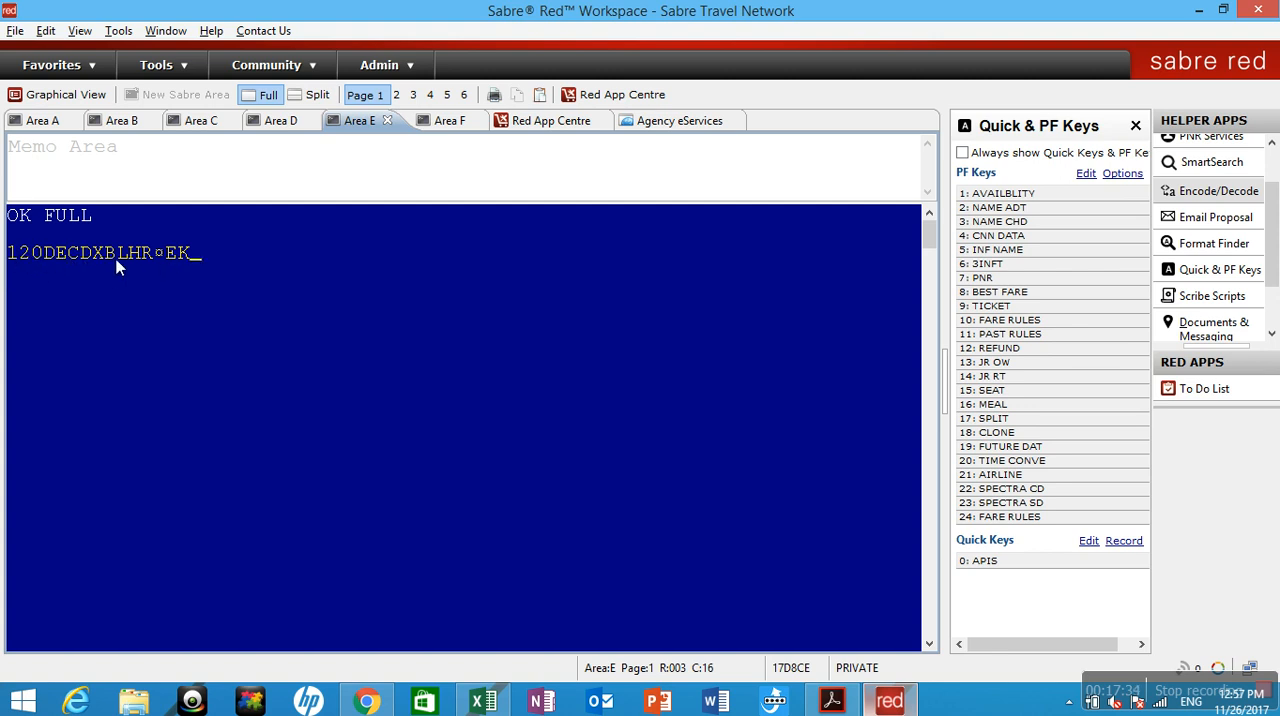
{"action": "key", "text": "Return"}
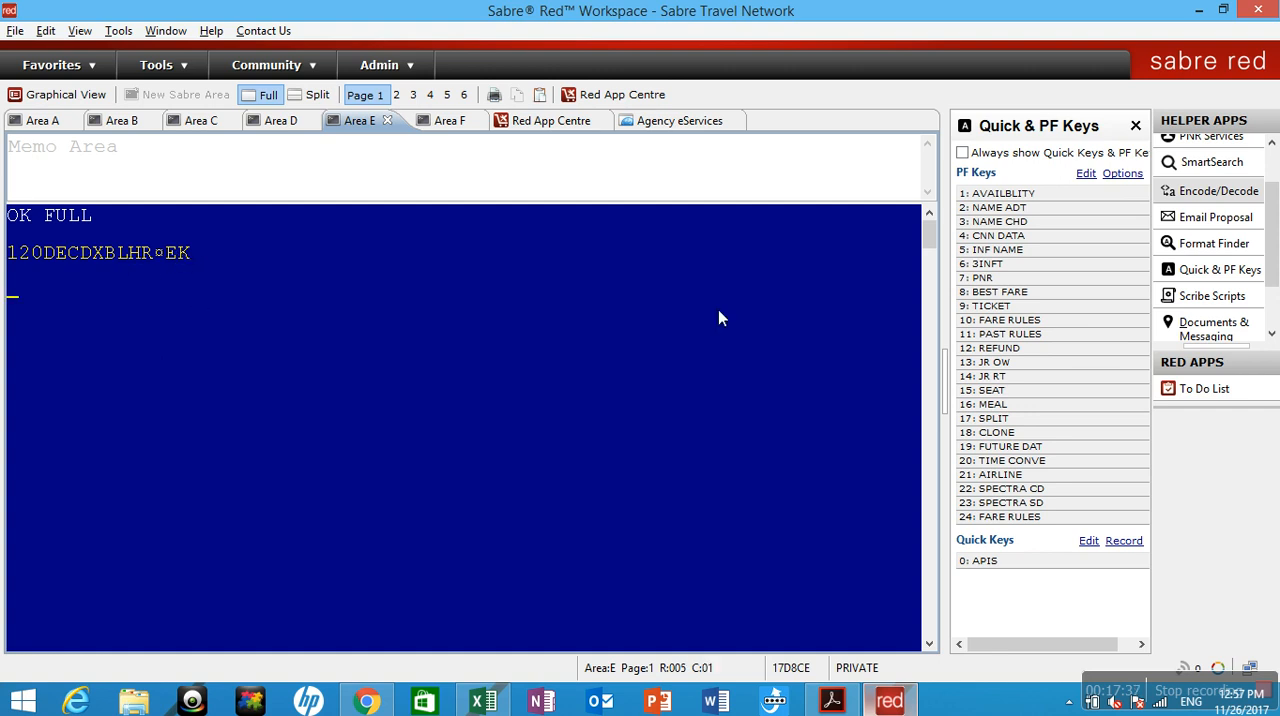
{"action": "left_click", "coordinate": [1020, 208]}
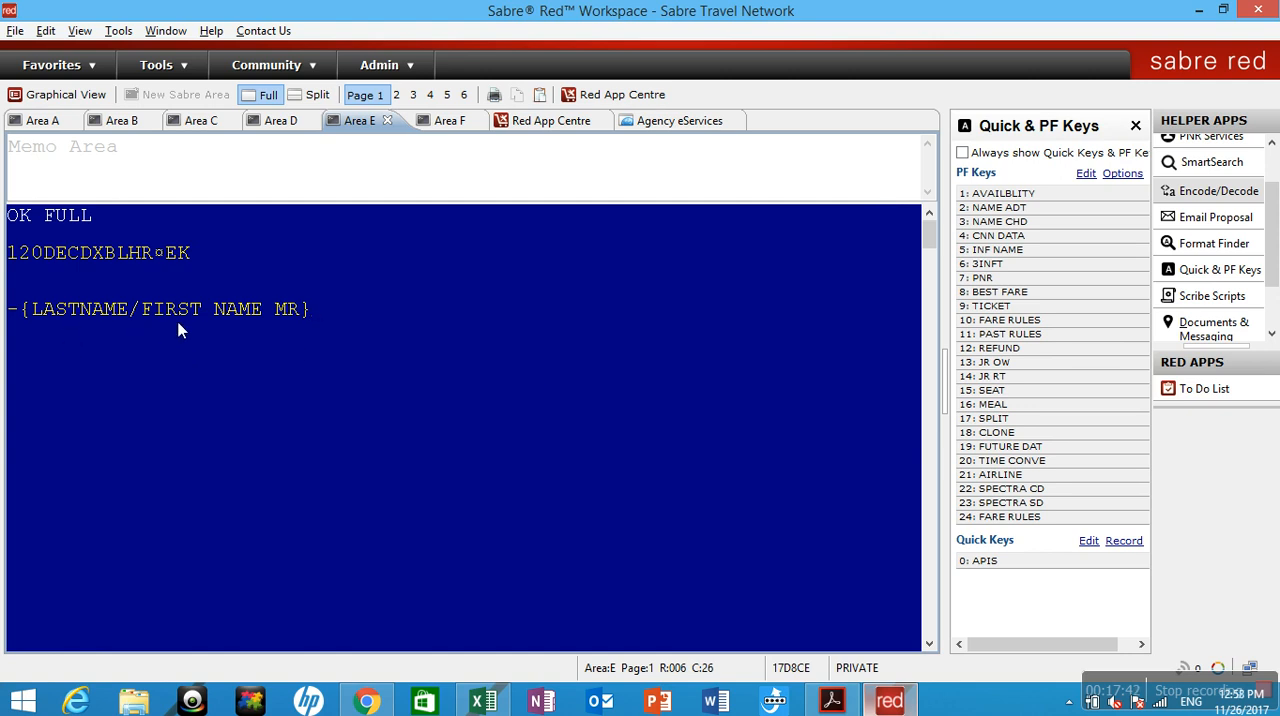
Insert the stored entry of PF key 3 (NAME CHD) on a new line in Area E.
{"action": "key", "text": "Return"}
{"action": "left_click", "coordinate": [1012, 224]}
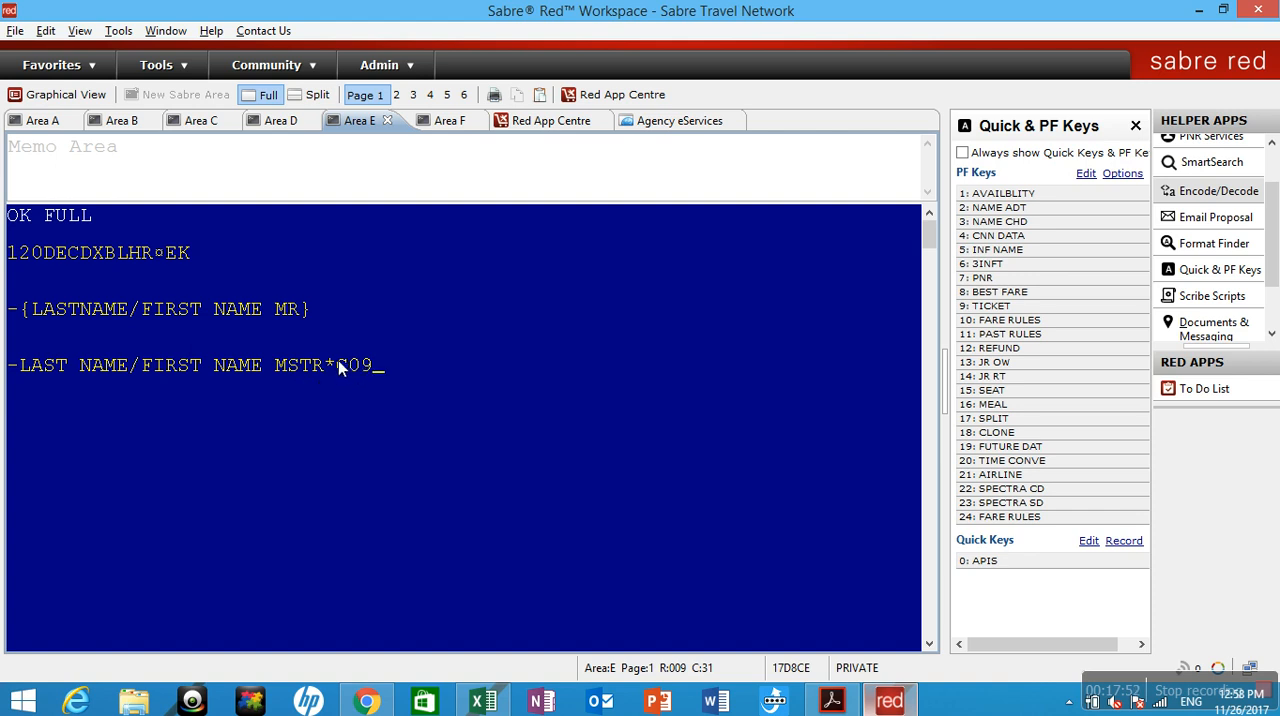
{"action": "key", "text": "Return"}
Run the stored entry of PF key 4 (CNN DATA), giving 2.1 as the passenger number on the second attempt.
{"action": "left_click", "coordinate": [1038, 238]}
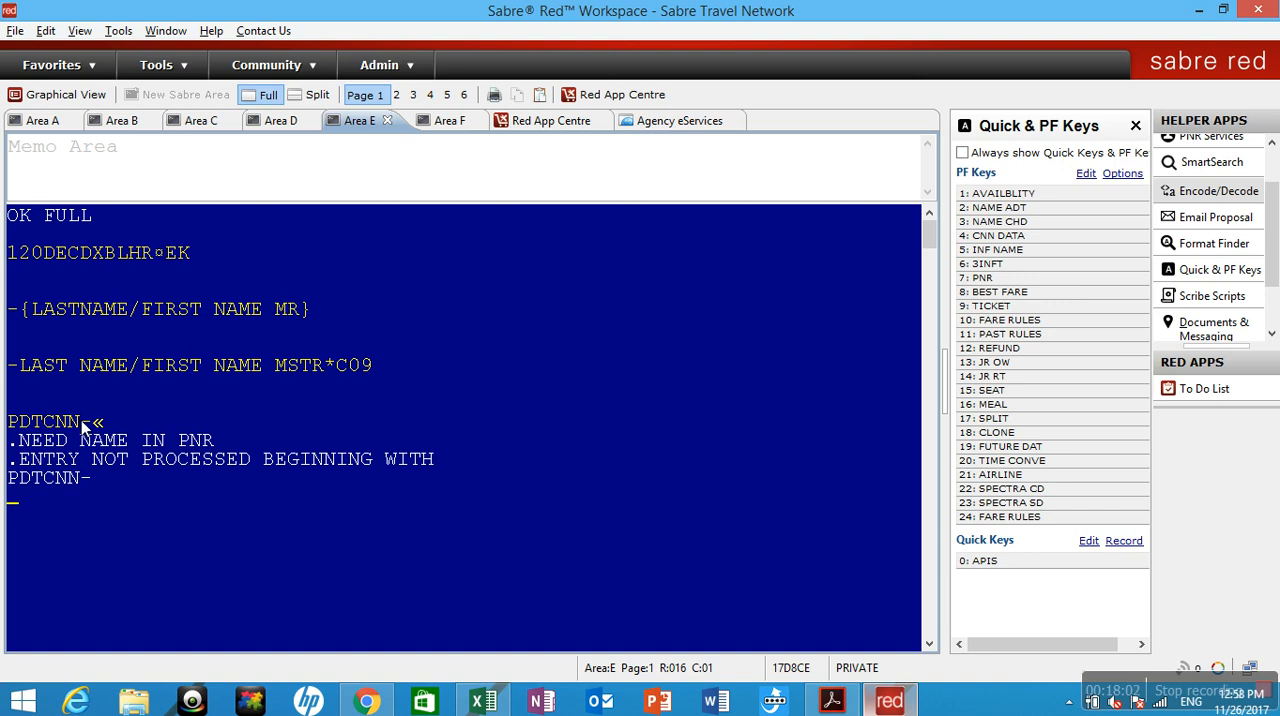
{"action": "type", "text": "2.1"}
{"action": "left_click", "coordinate": [985, 236]}
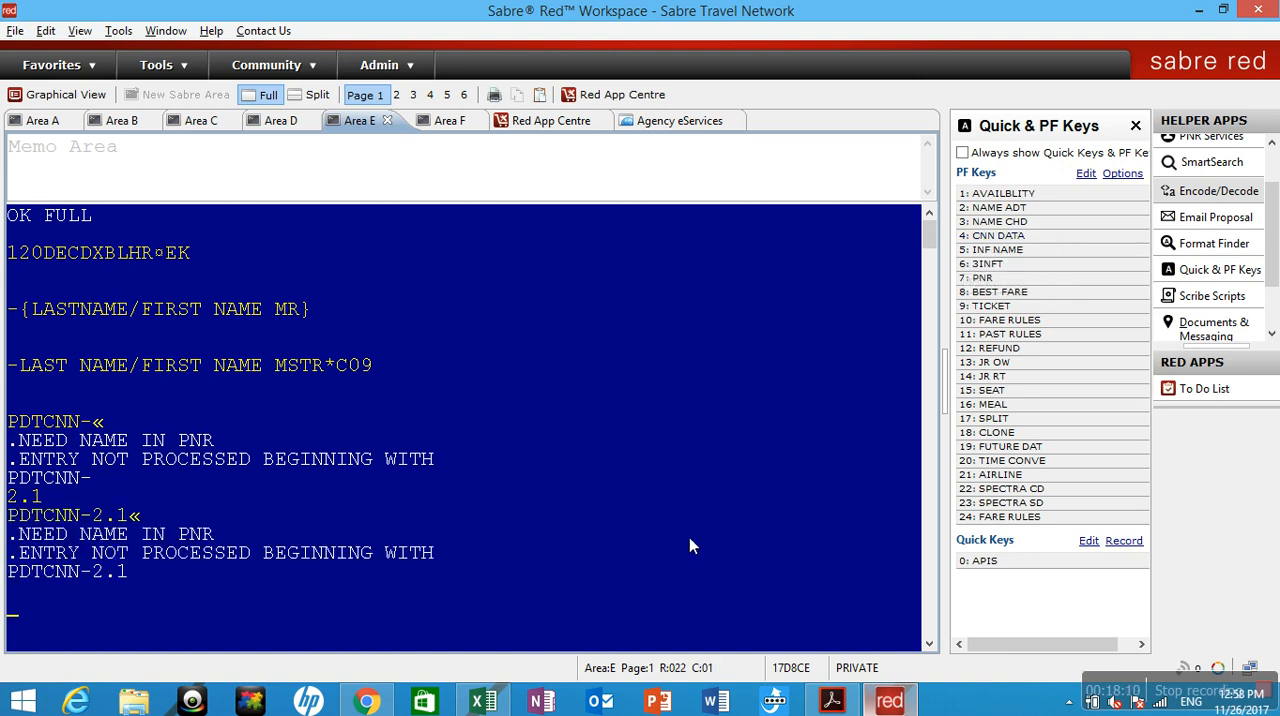
Insert the stored entries of PF key 5 (INF NAME) and PF key 6 (3INFT), leaving blank lines between them.
{"action": "left_click", "coordinate": [998, 250]}
{"action": "key", "text": "Return"}
{"action": "key", "text": "Return"}
{"action": "key", "text": "Return"}
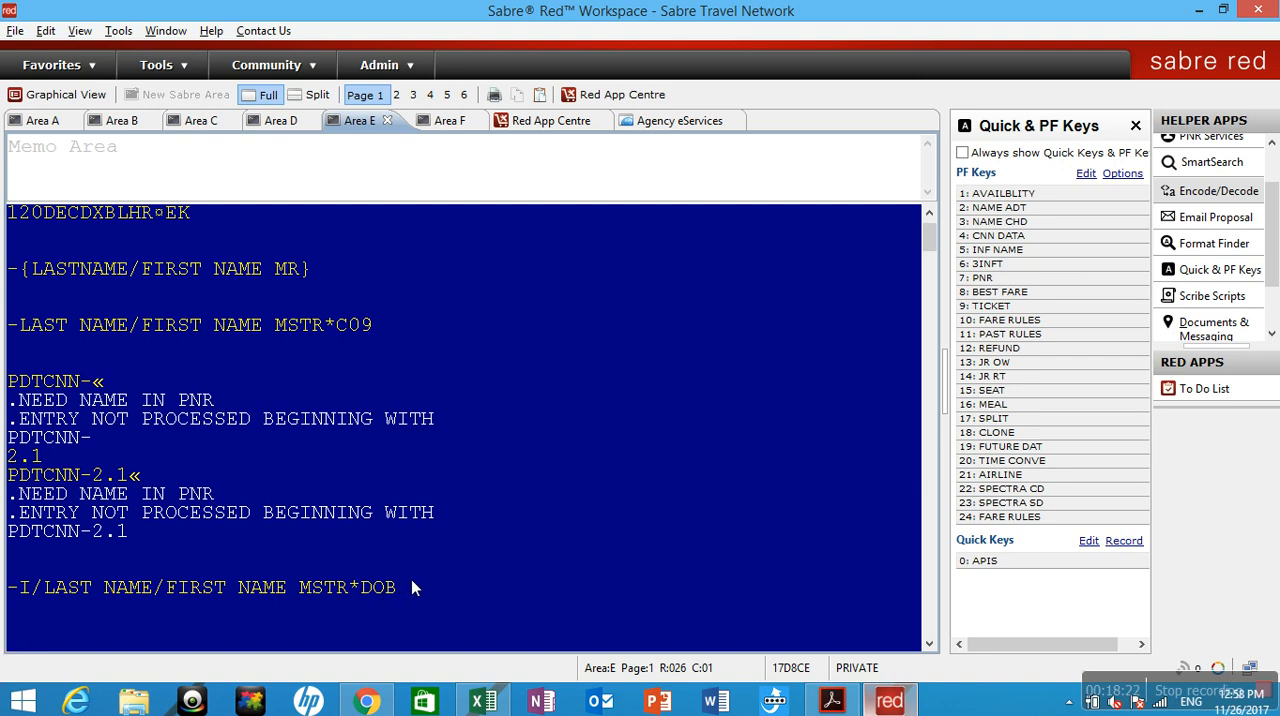
{"action": "key", "text": "Down"}
{"action": "key", "text": "Down"}
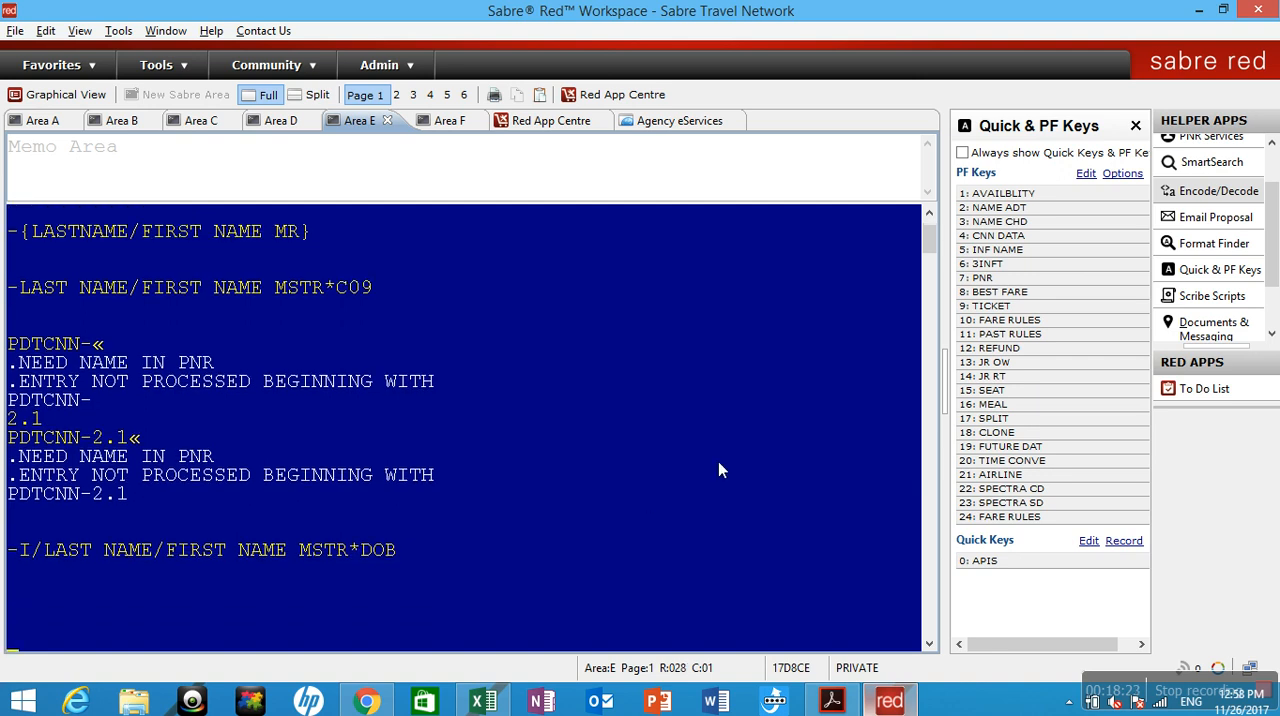
{"action": "left_click", "coordinate": [1000, 264]}
{"action": "key", "text": "Down"}
{"action": "key", "text": "Down"}
{"action": "key", "text": "Down"}
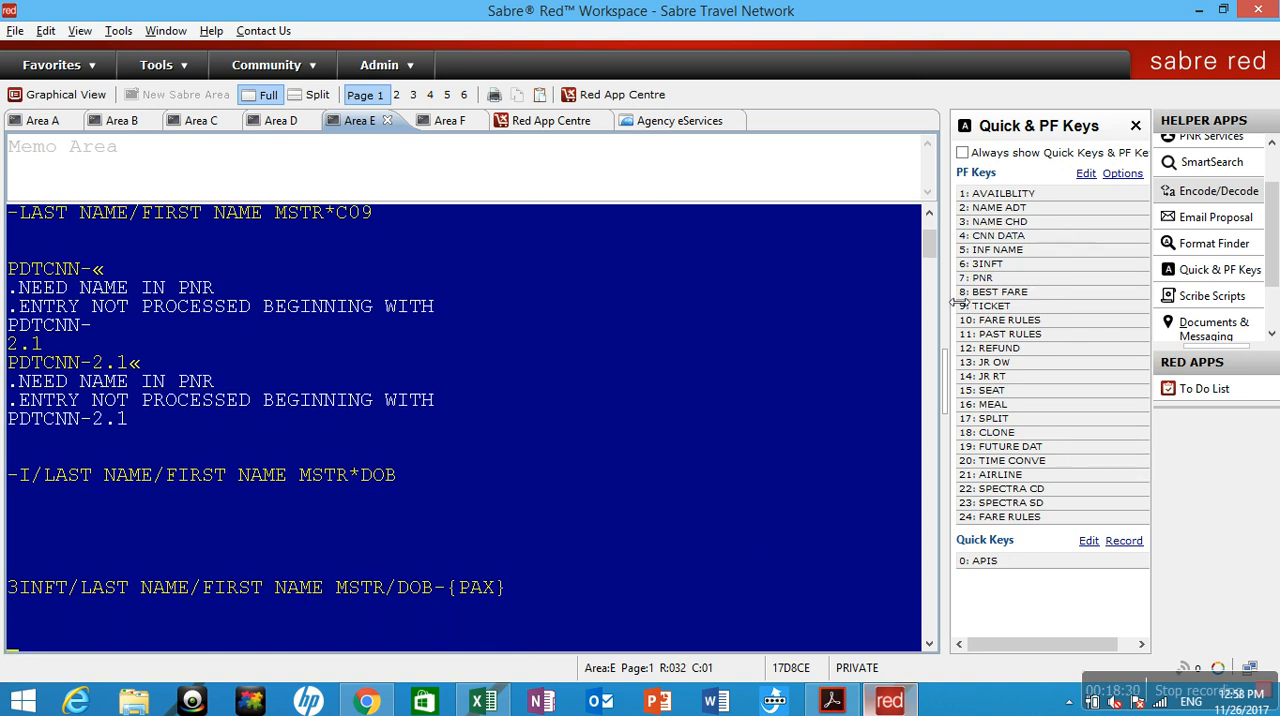
Insert the stored entries of PF key 13 (JR OW) and PF key 14 (JR RT) on separate lines.
{"action": "left_click", "coordinate": [995, 364]}
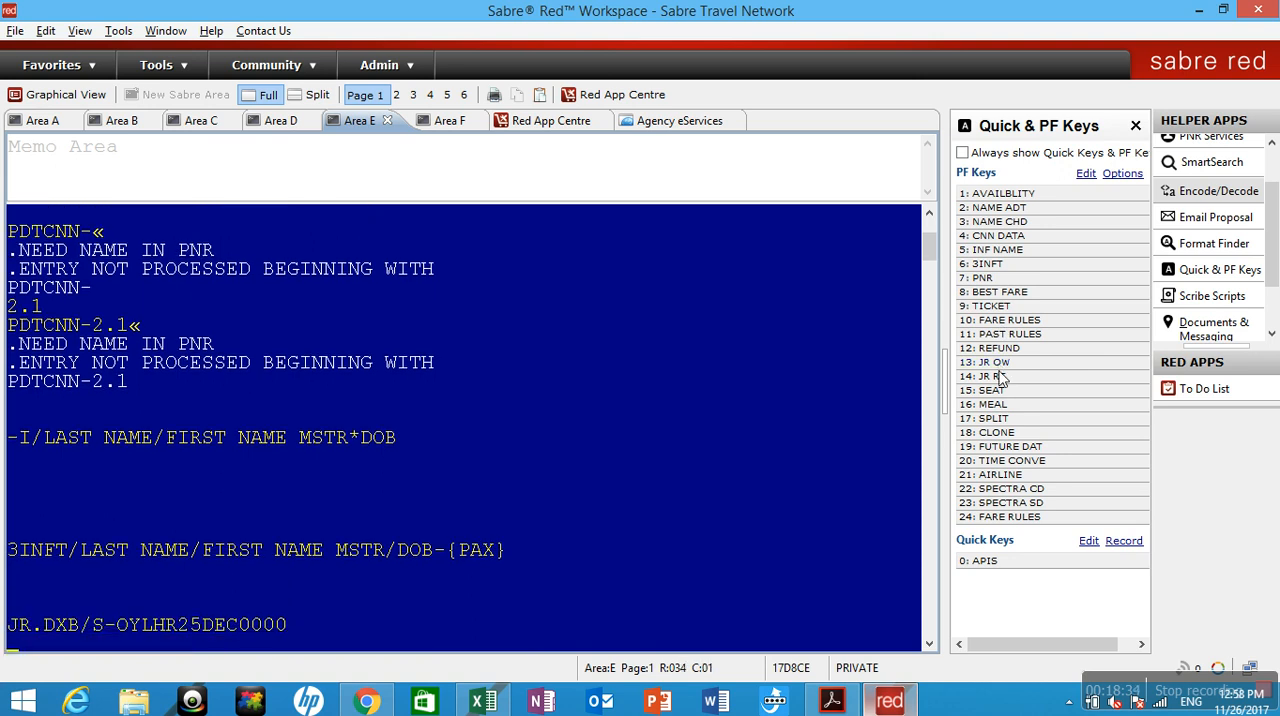
{"action": "left_click", "coordinate": [998, 379]}
{"action": "key", "text": "Return"}
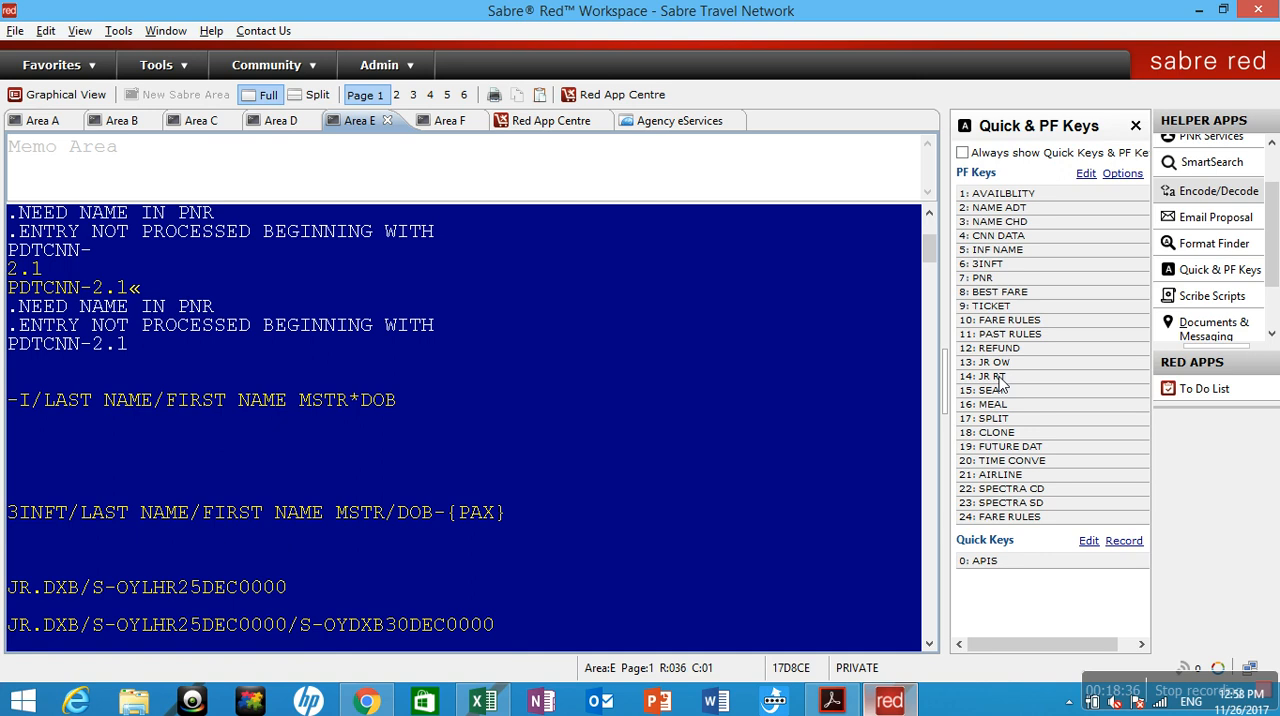
{"action": "key", "text": "Return"}
Display the JR mask with the entry JR and ignore the transaction with I.
{"action": "type", "text": "JR"}
{"action": "key", "text": "Return"}
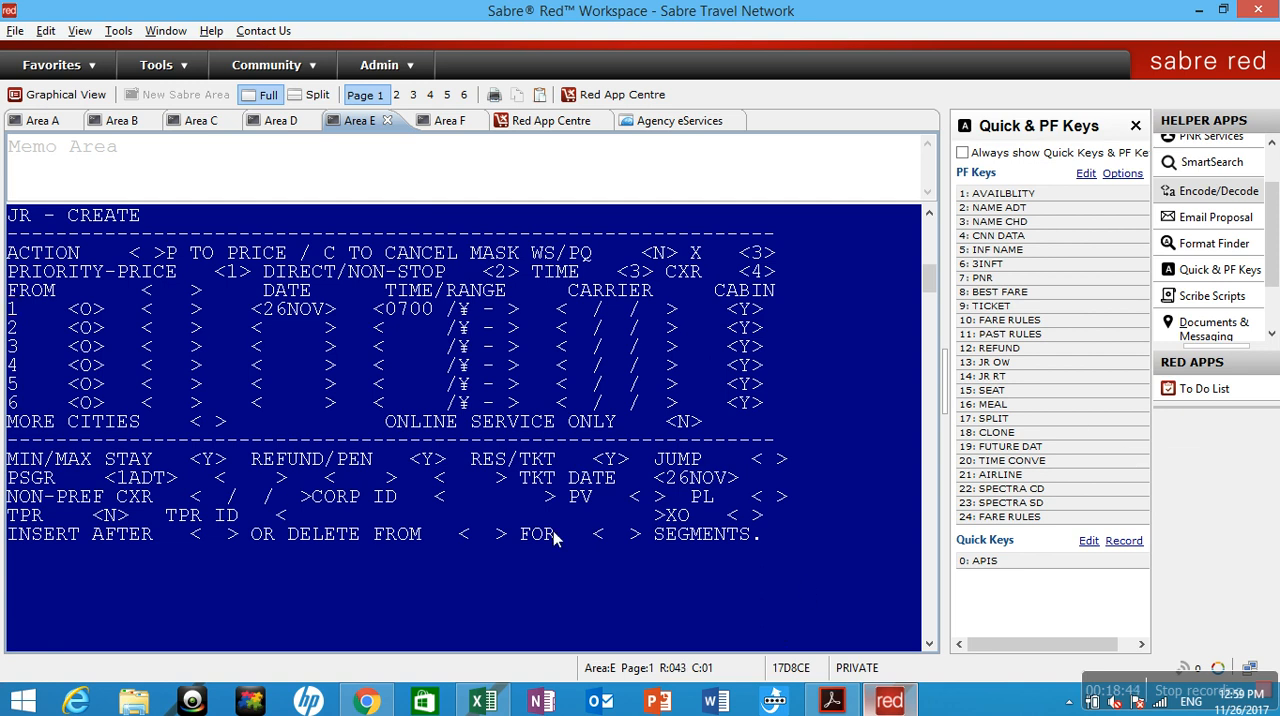
{"action": "type", "text": "I"}
{"action": "key", "text": "Return"}
{"action": "type", "text": "I"}
{"action": "key", "text": "Return"}
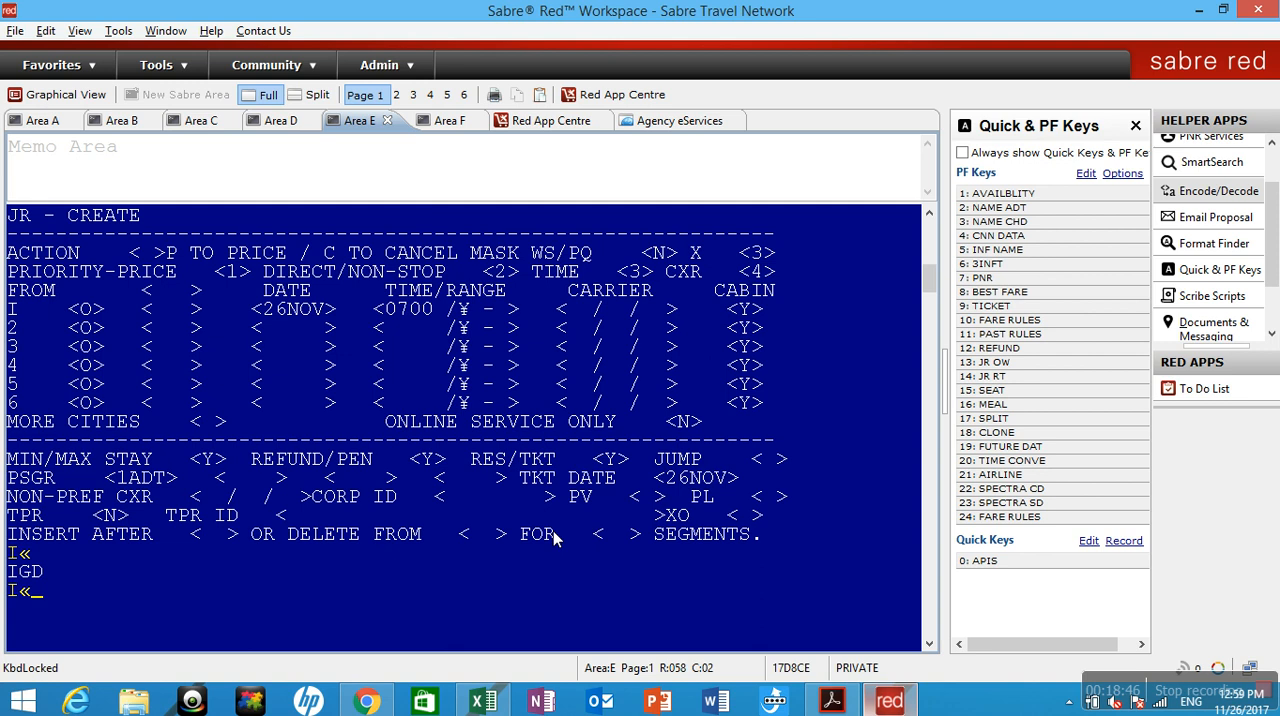
Switch to Area F and run the stored entries of PF key 7 (PNR).
{"action": "left_click", "coordinate": [446, 136]}
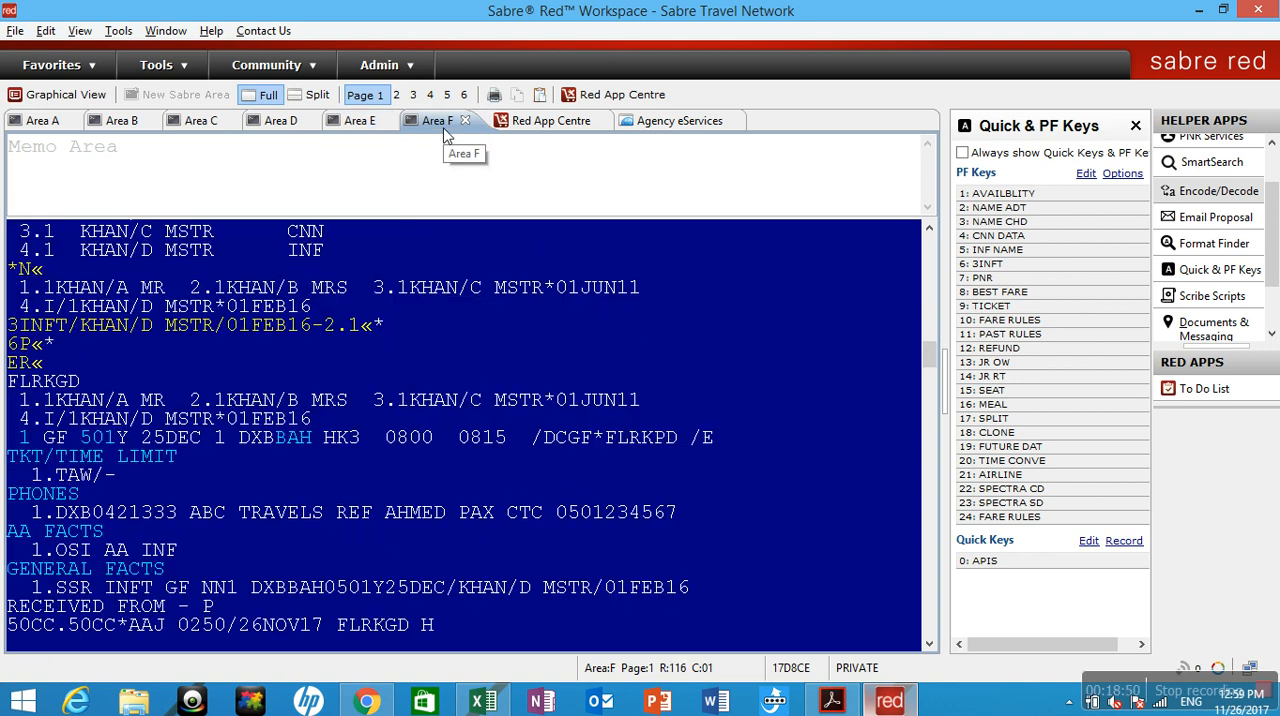
{"action": "left_click", "coordinate": [1077, 279]}
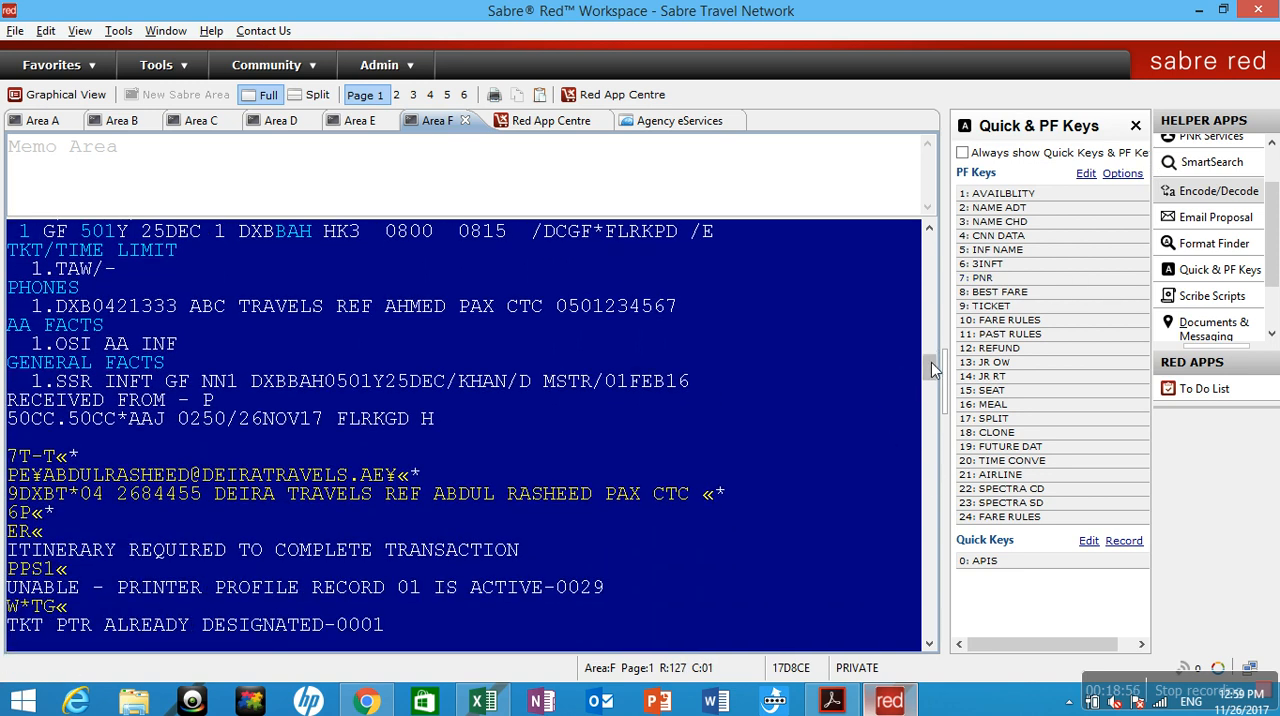
Copy the record locator of the saved family booking from the earlier output in Area F.
{"action": "scroll", "coordinate": [934, 372], "scroll_direction": "up", "scroll_amount": 4}
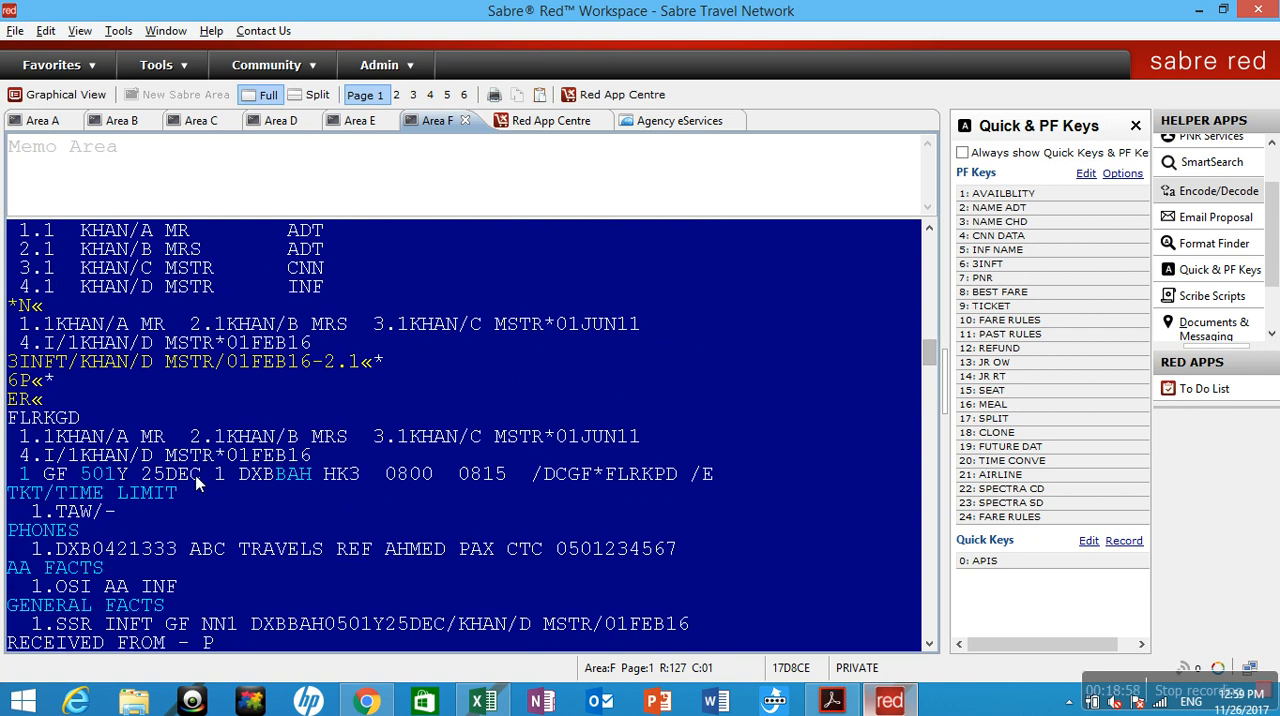
{"action": "left_click_drag", "start_coordinate": [10, 414], "coordinate": [78, 428]}
{"action": "left_click", "coordinate": [45, 419]}
{"action": "right_click", "coordinate": [78, 428]}
{"action": "left_click", "coordinate": [118, 427]}
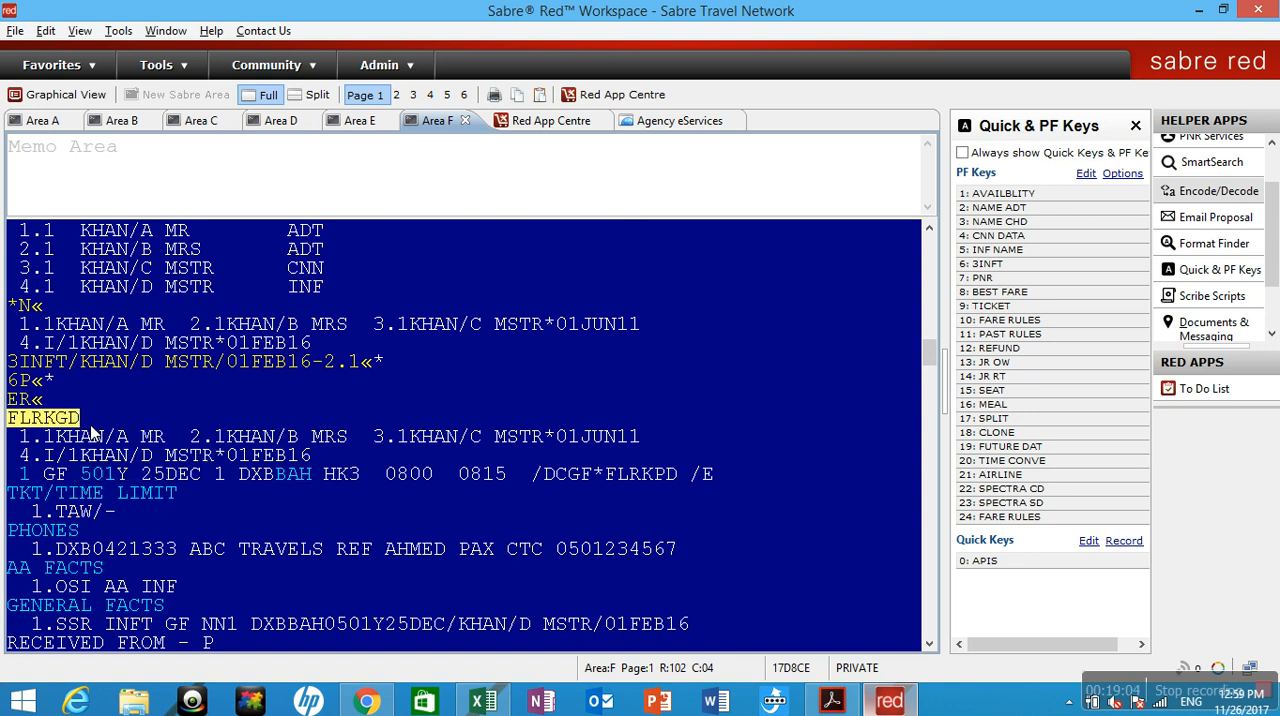
{"action": "left_click", "coordinate": [185, 541]}
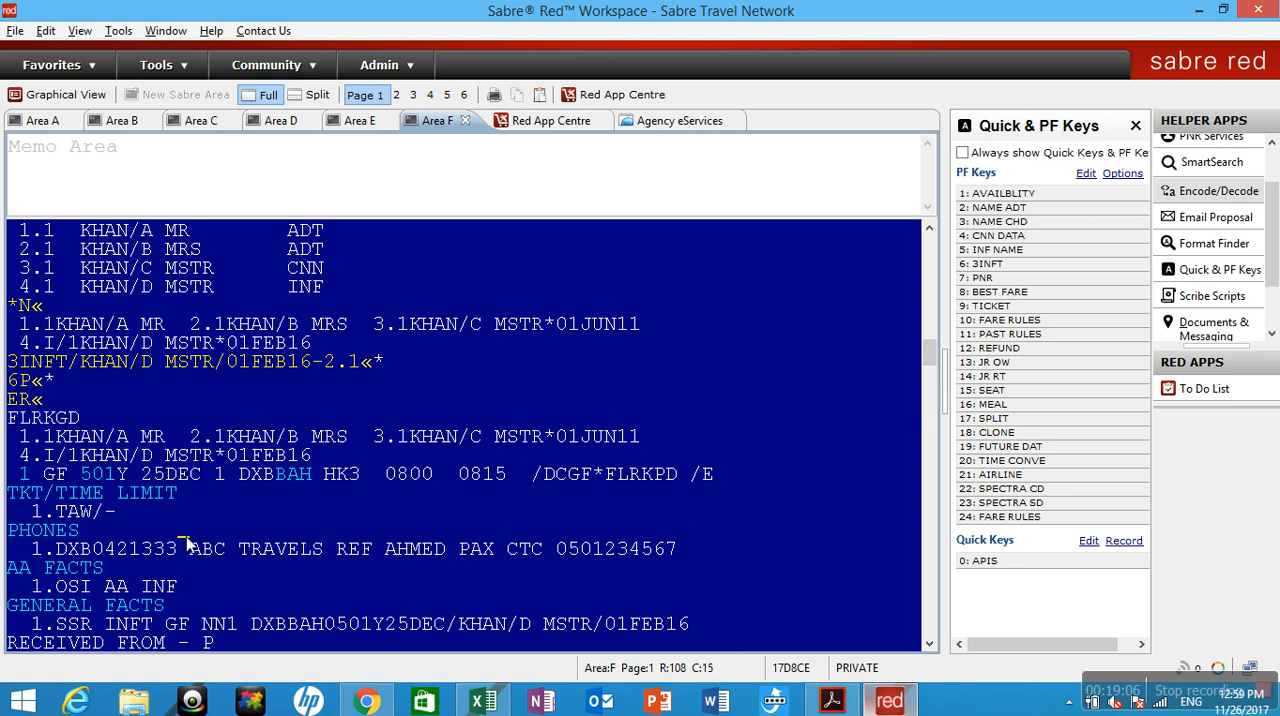
Clear the screen, ignore the current transaction with I, and retrieve the booking with * and the copied record locator.
{"action": "key", "text": "Pause"}
{"action": "type", "text": "I4"}
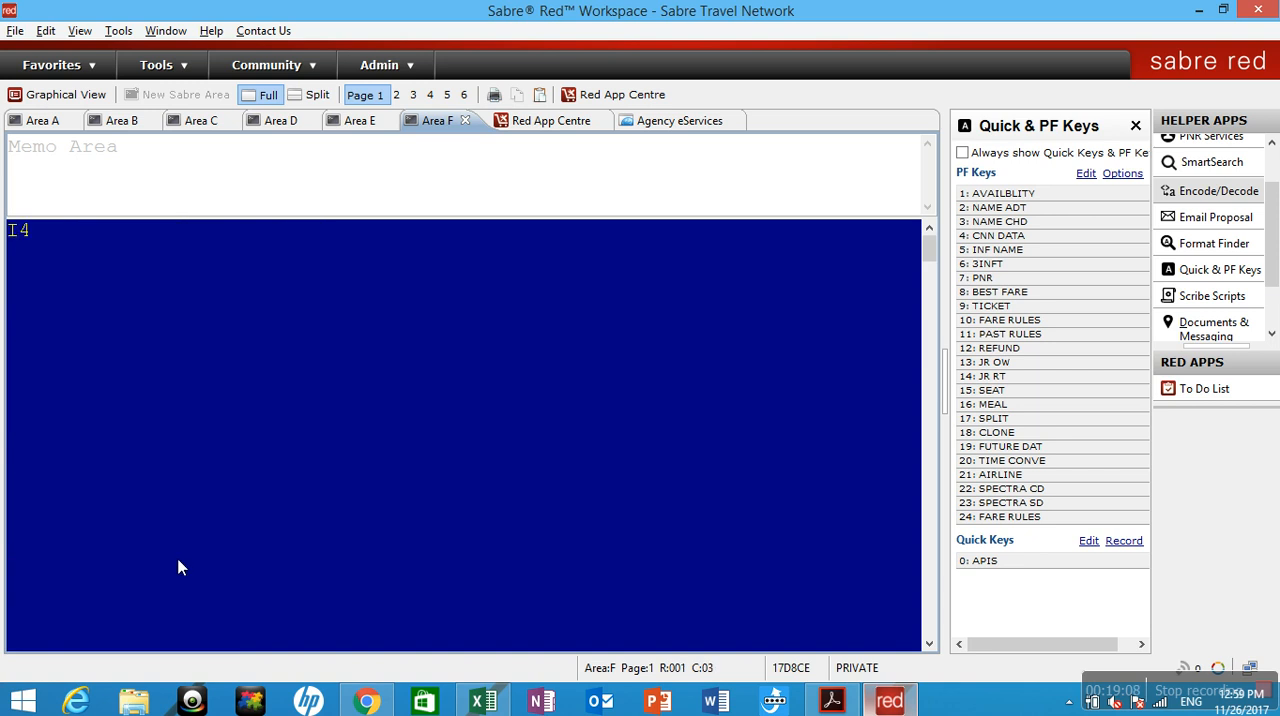
{"action": "key", "text": "Return"}
{"action": "key", "text": "ctrl+v"}
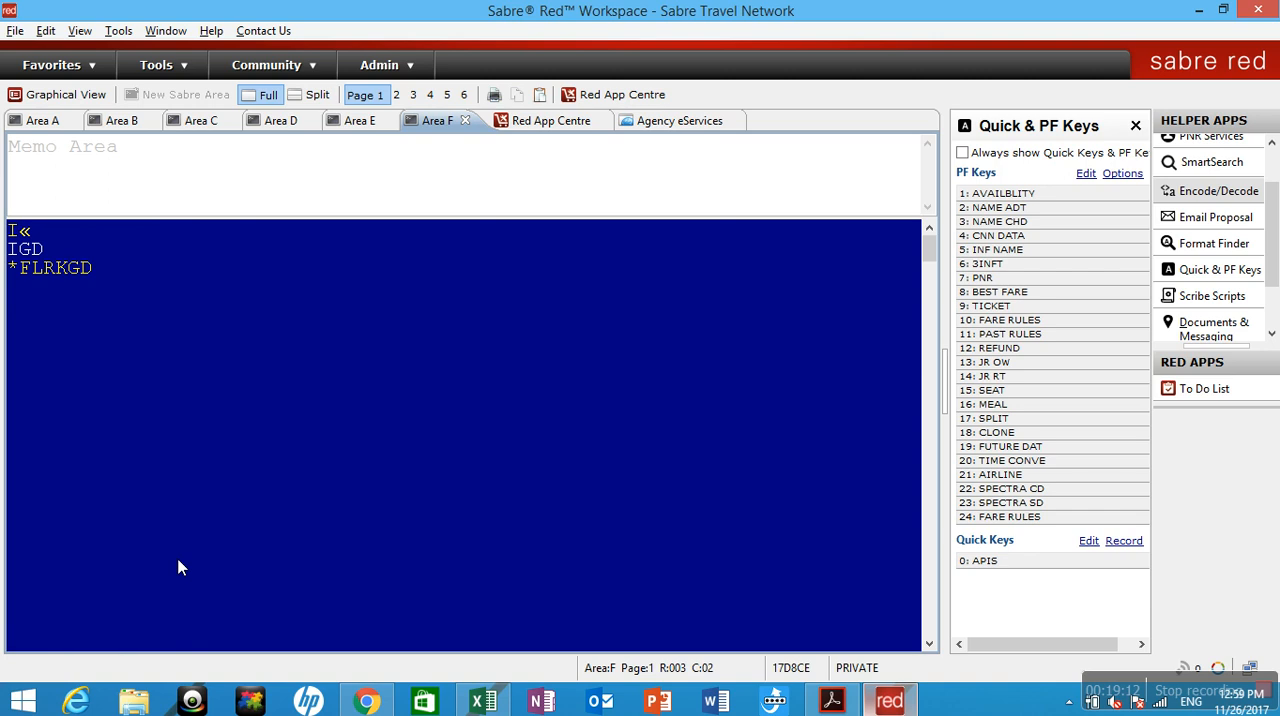
{"action": "key", "text": "Return"}
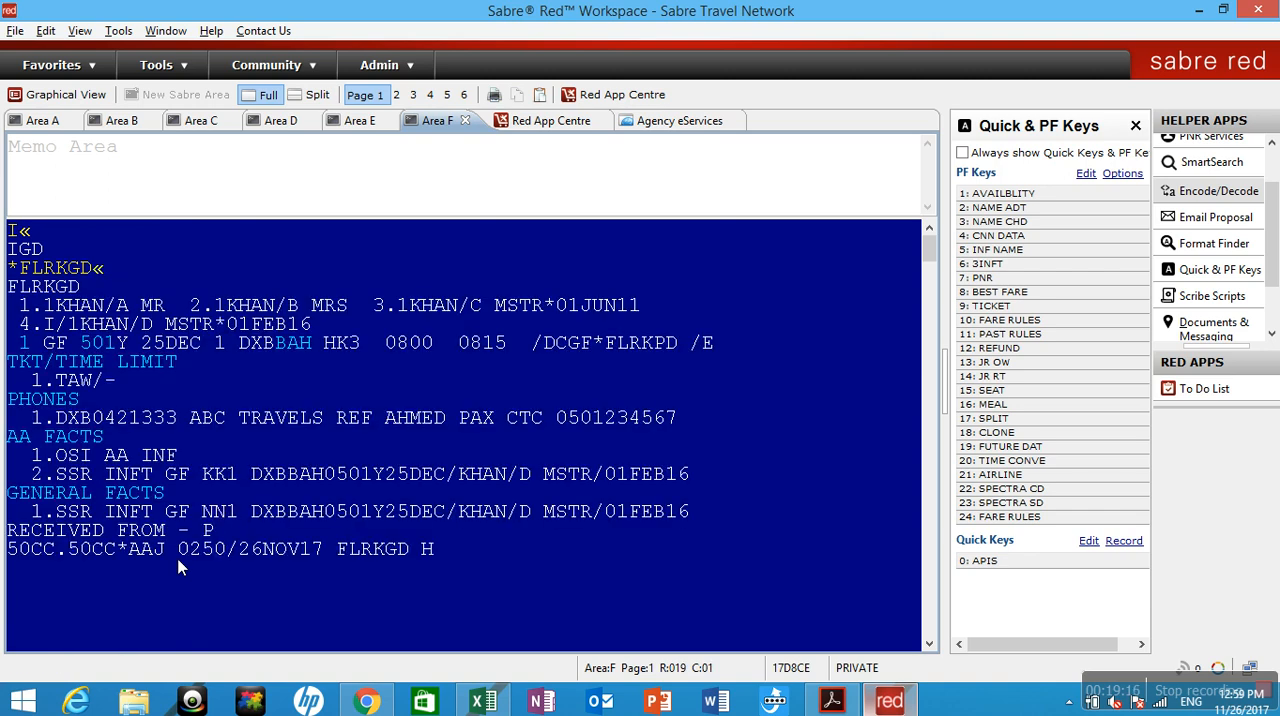
Display the passenger types of the retrieved booking with PD, entered below the booking.
{"action": "left_click", "coordinate": [181, 567]}
{"action": "type", "text": "PD"}
{"action": "key", "text": "BackSpace"}
{"action": "key", "text": "BackSpace"}
{"action": "key", "text": "BackSpace"}
{"action": "key", "text": "BackSpace"}
{"action": "key", "text": "BackSpace"}
{"action": "key", "text": "BackSpace"}
{"action": "key", "text": "BackSpace"}
{"action": "key", "text": "BackSpace"}
{"action": "key", "text": "BackSpace"}
{"action": "key", "text": "BackSpace"}
{"action": "key", "text": "BackSpace"}
{"action": "key", "text": "BackSpace"}
{"action": "key", "text": "BackSpace"}
{"action": "key", "text": "BackSpace"}
{"action": "key", "text": "BackSpace"}
{"action": "key", "text": "BackSpace"}
{"action": "key", "text": "Down"}
{"action": "key", "text": "Down"}
{"action": "type", "text": "PD"}
{"action": "key", "text": "Return"}
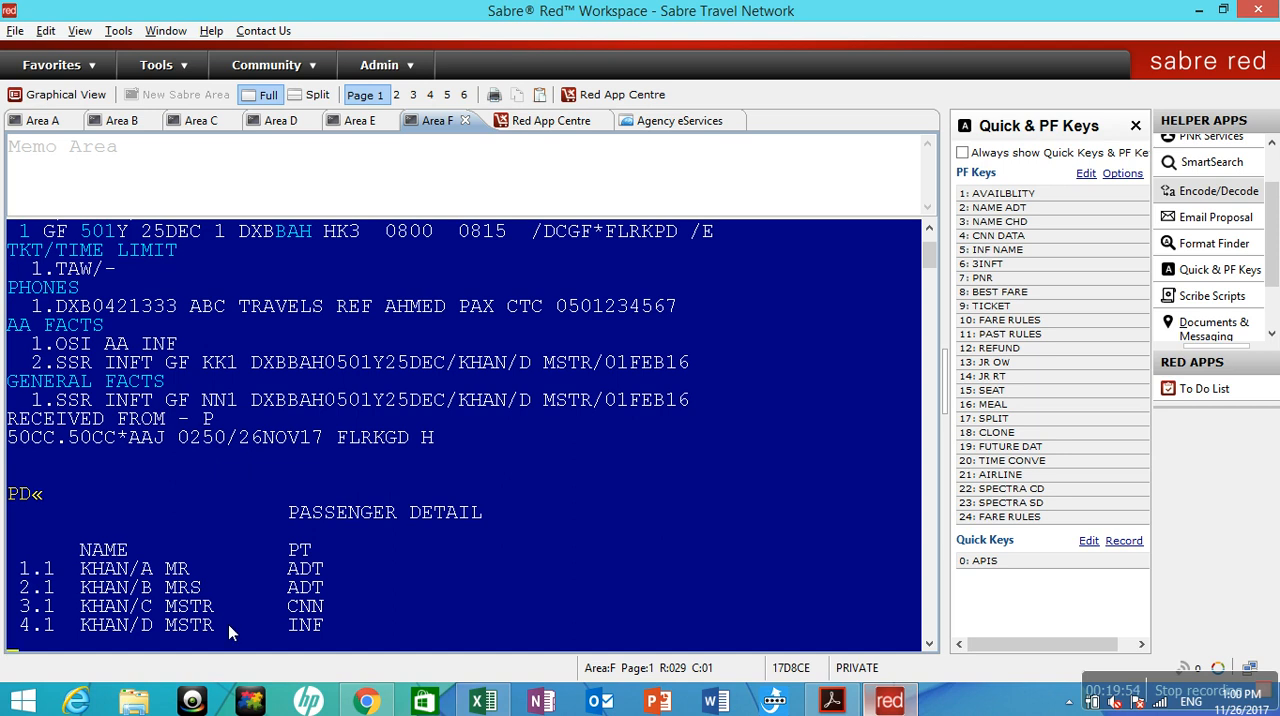
Price the itinerary with WP and review the adult, child and infant fare breakdown.
{"action": "type", "text": "WP"}
{"action": "key", "text": "Return"}
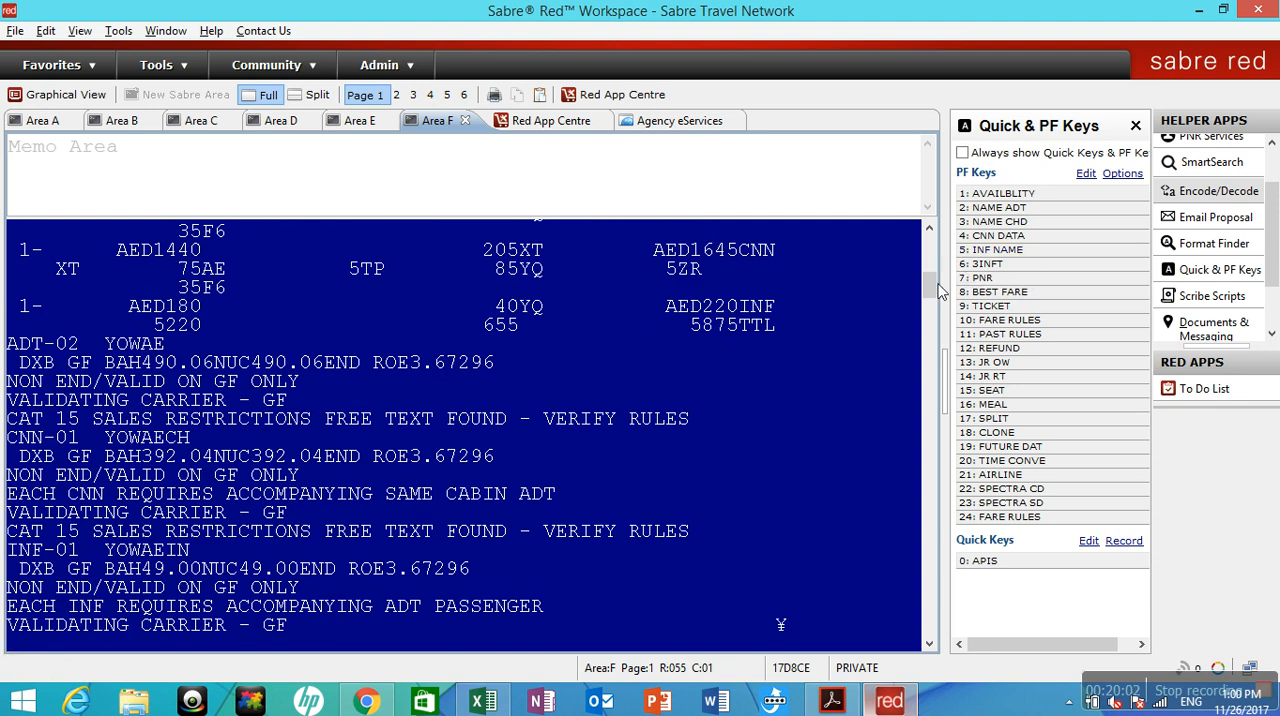
{"action": "scroll", "coordinate": [938, 290], "scroll_direction": "up", "scroll_amount": 3}
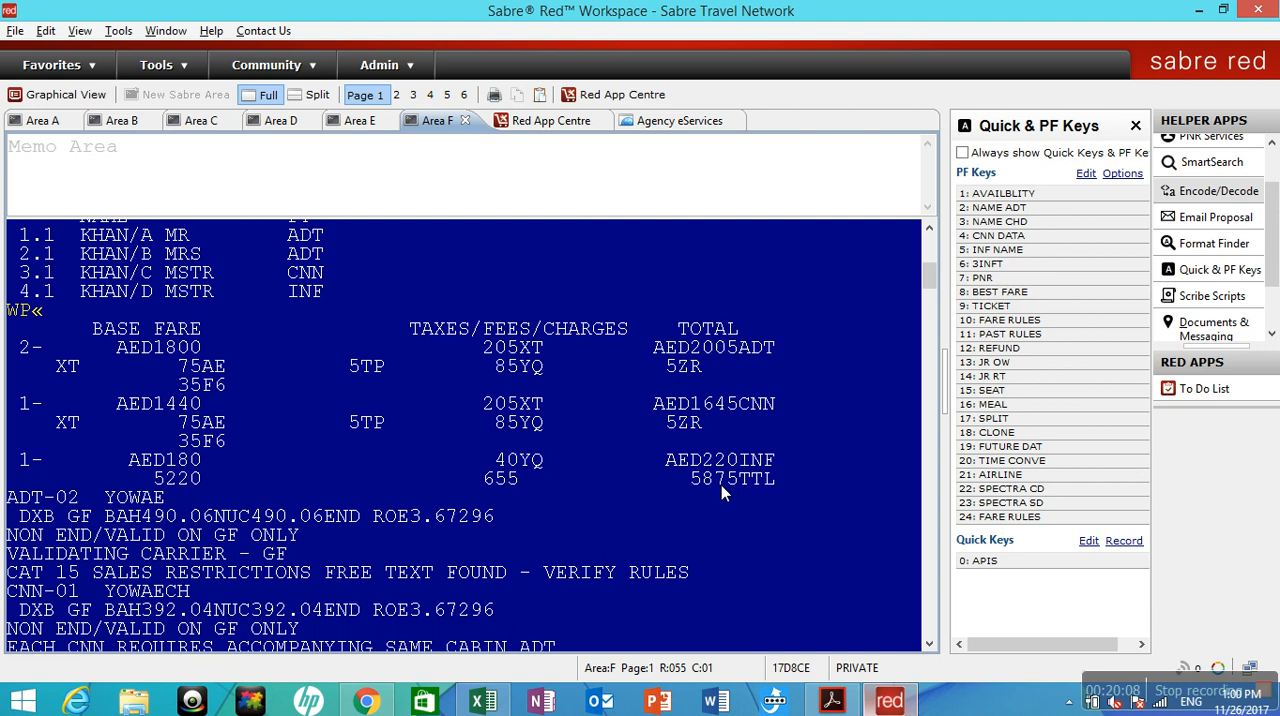
{"action": "left_click", "coordinate": [929, 644]}
{"action": "left_click", "coordinate": [929, 644]}
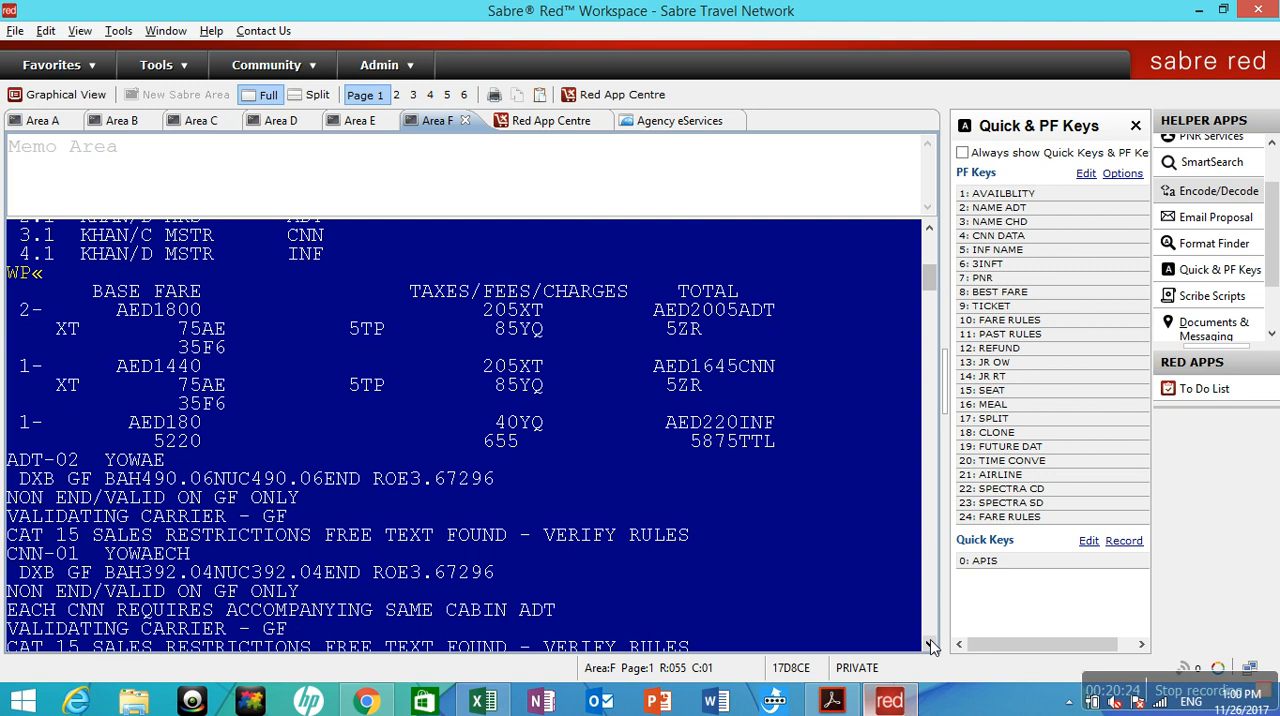
{"action": "left_click_drag", "start_coordinate": [930, 290], "coordinate": [930, 310]}
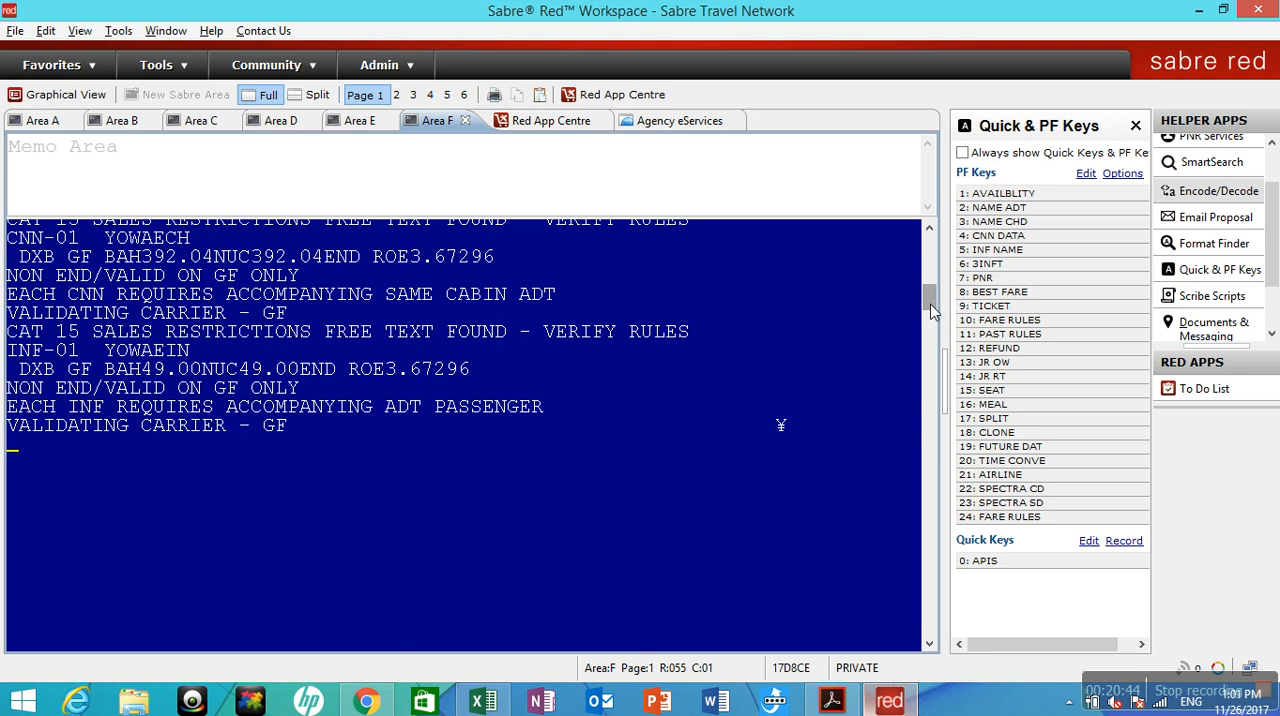
{"action": "key", "text": "Return"}
{"action": "type", "text": "JR"}
{"action": "key", "text": "BackSpace"}
{"action": "key", "text": "BackSpace"}
Switch to Area E, ignore the transaction with I, and open the JR mask with the entry JR.
{"action": "left_click", "coordinate": [358, 121]}
{"action": "type", "text": "I"}
{"action": "key", "text": "Return"}
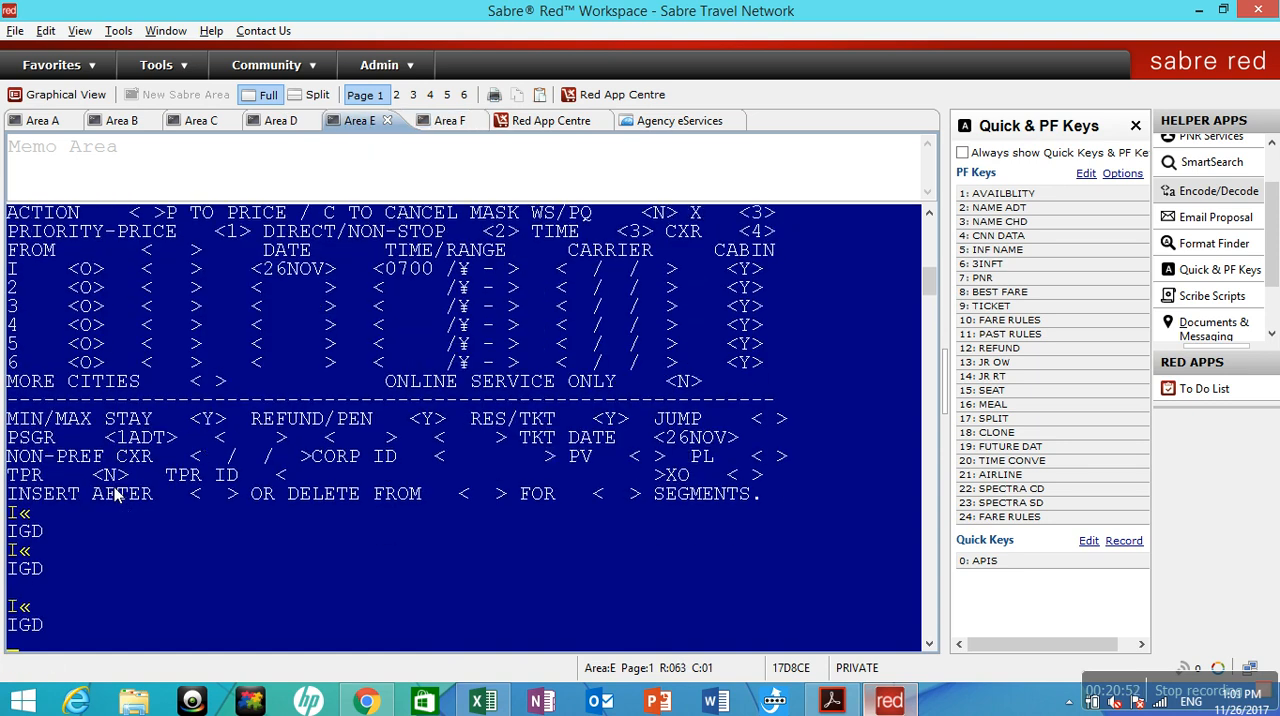
{"action": "type", "text": "JR«"}
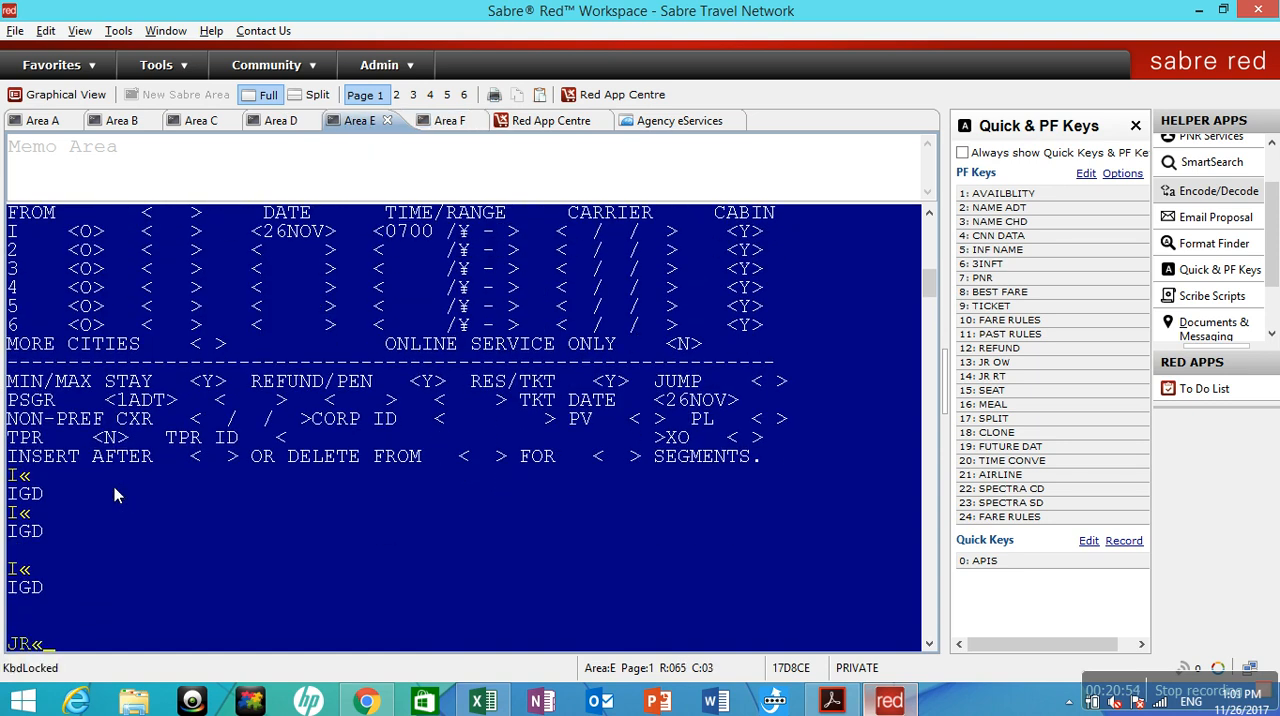
{"action": "key", "text": "Return"}
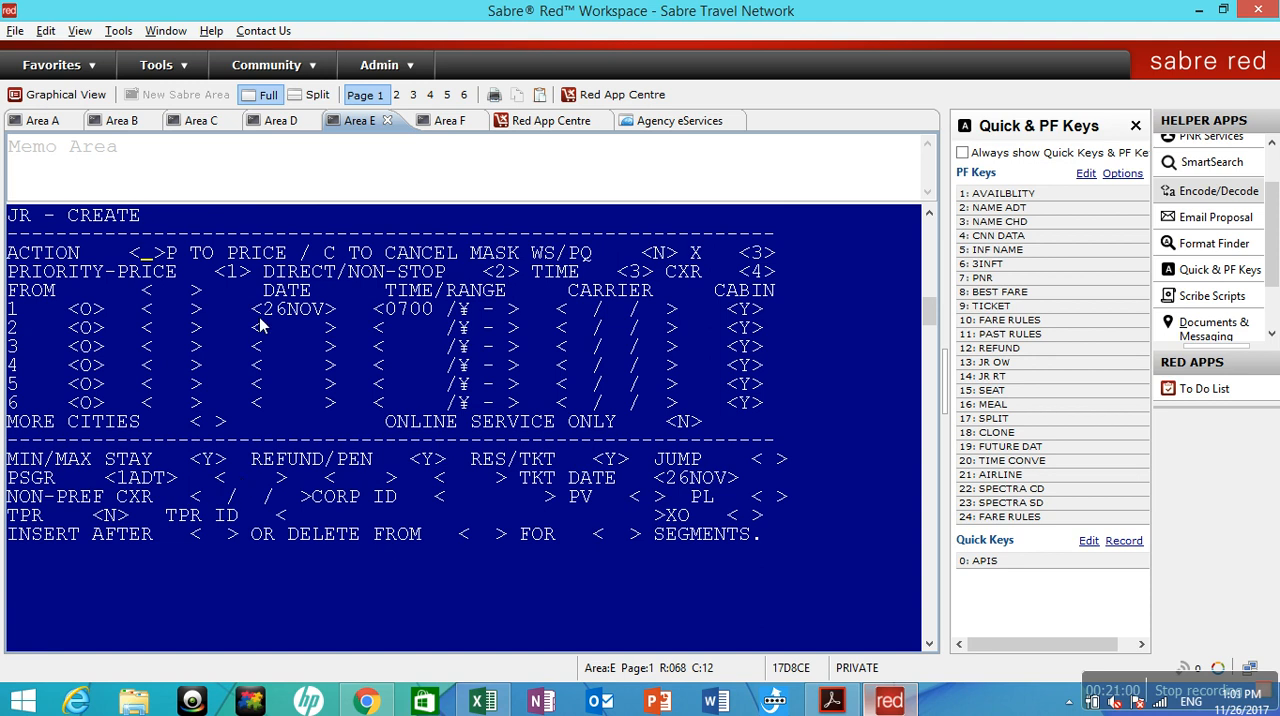
Fill in the JR mask with action P, origin DXB, destination BAH and date 25DEC.
{"action": "type", "text": "P"}
{"action": "key", "text": "Tab"}
{"action": "key", "text": "Tab"}
{"action": "key", "text": "Tab"}
{"action": "key", "text": "Tab"}
{"action": "key", "text": "Tab"}
{"action": "key", "text": "Tab"}
{"action": "type", "text": "DXB"}
{"action": "key", "text": "Tab"}
{"action": "type", "text": "BAH"}
{"action": "key", "text": "Tab"}
{"action": "type", "text": "25DEC"}
{"action": "key", "text": "Tab"}
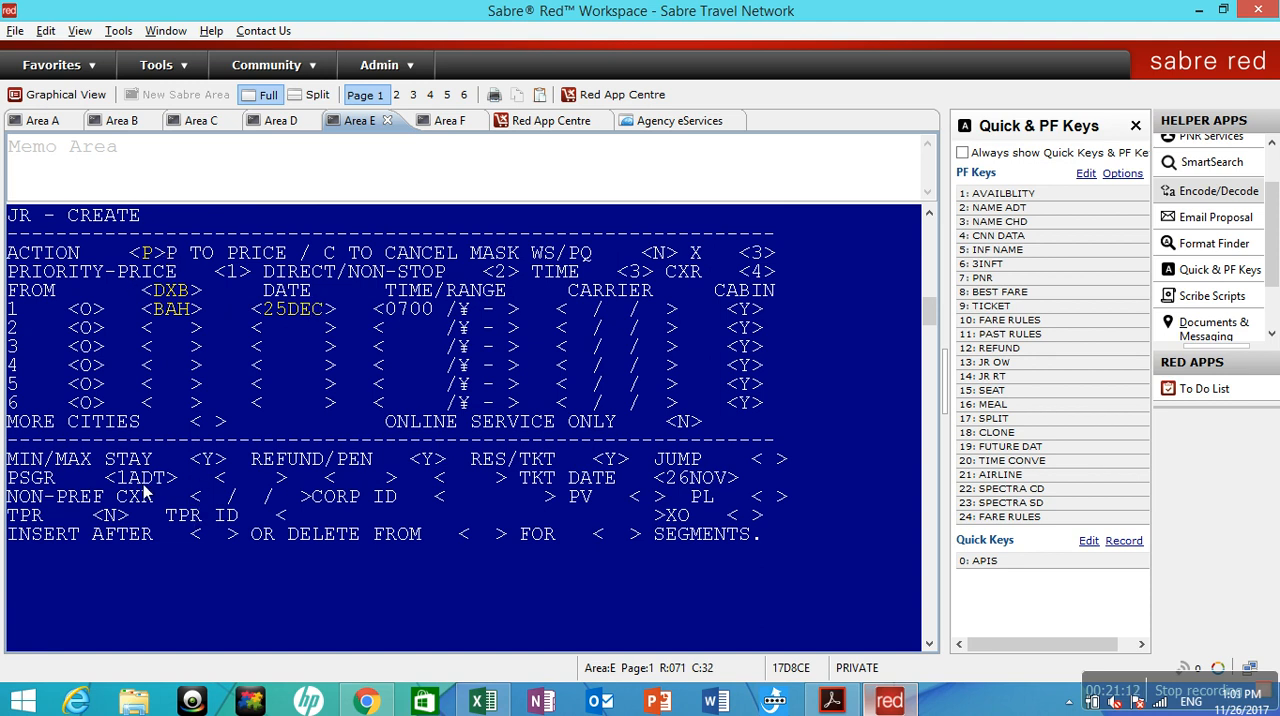
Add passenger types 1CNN and 1INF to the mask, request the priced itinerary options, and ignore them with I.
{"action": "left_click", "coordinate": [230, 483]}
{"action": "type", "text": "1CNN"}
{"action": "key", "text": "Tab"}
{"action": "type", "text": "1INF"}
{"action": "key", "text": "Tab"}
{"action": "key", "text": "Return"}
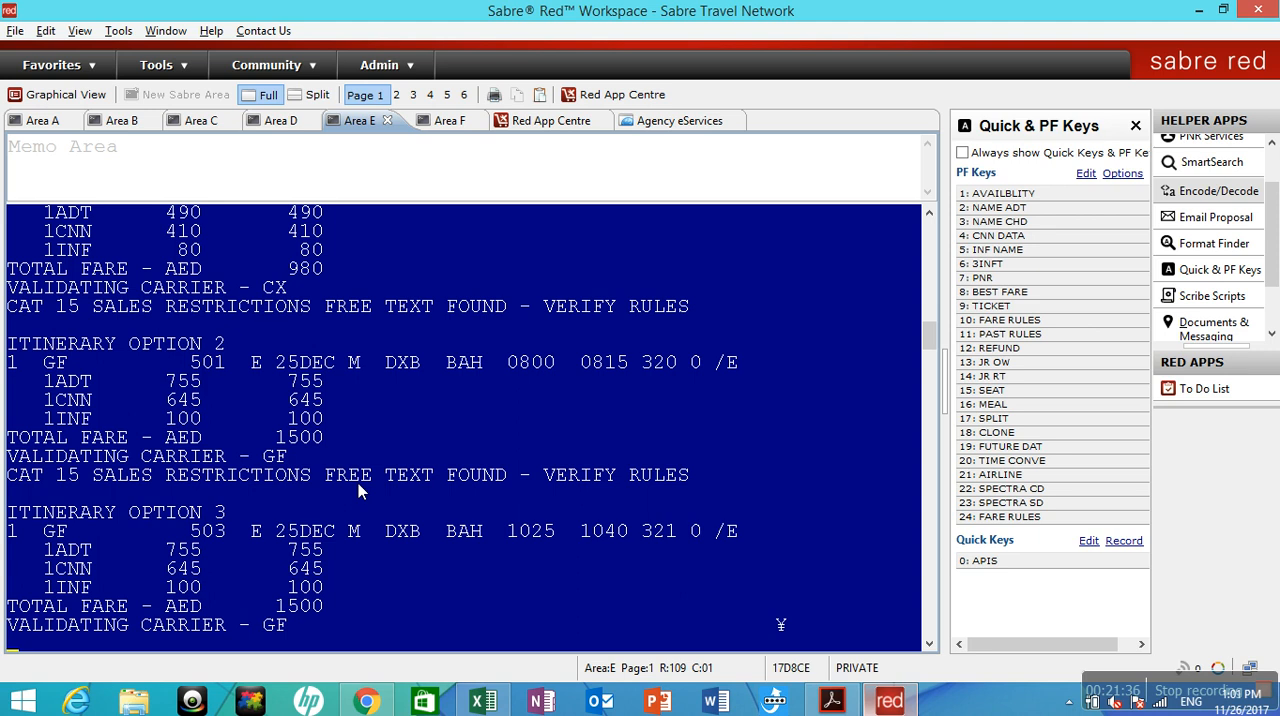
{"action": "type", "text": "I"}
{"action": "key", "text": "Return"}
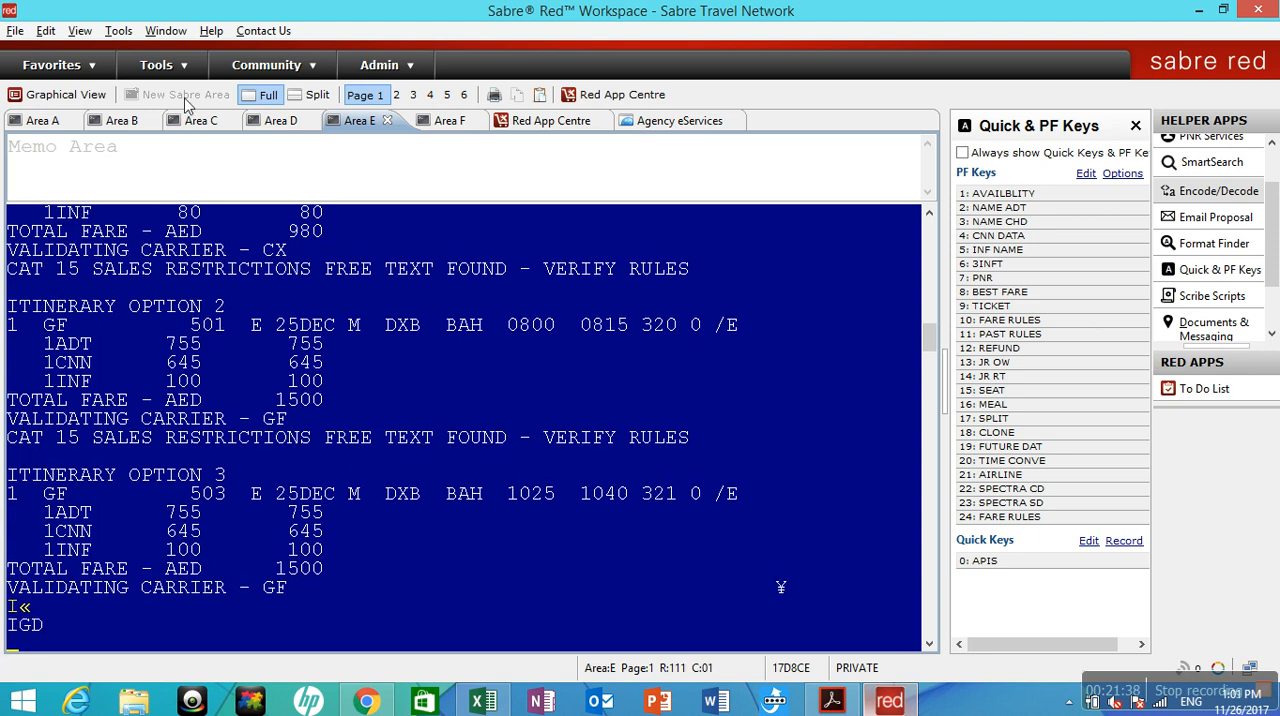
Return to Area F to review the WP fare breakdown and booking details, and open the Red App Centre.
{"action": "left_click", "coordinate": [447, 121]}
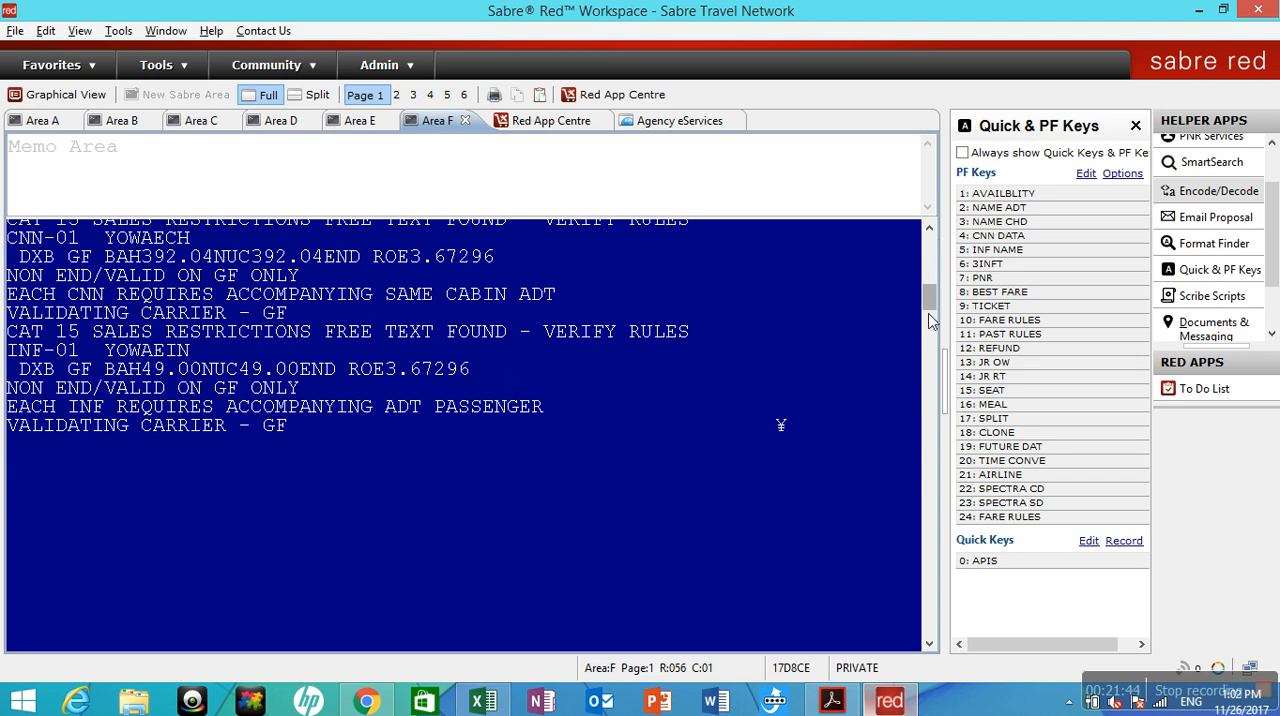
{"action": "left_click_drag", "start_coordinate": [934, 313], "coordinate": [935, 288]}
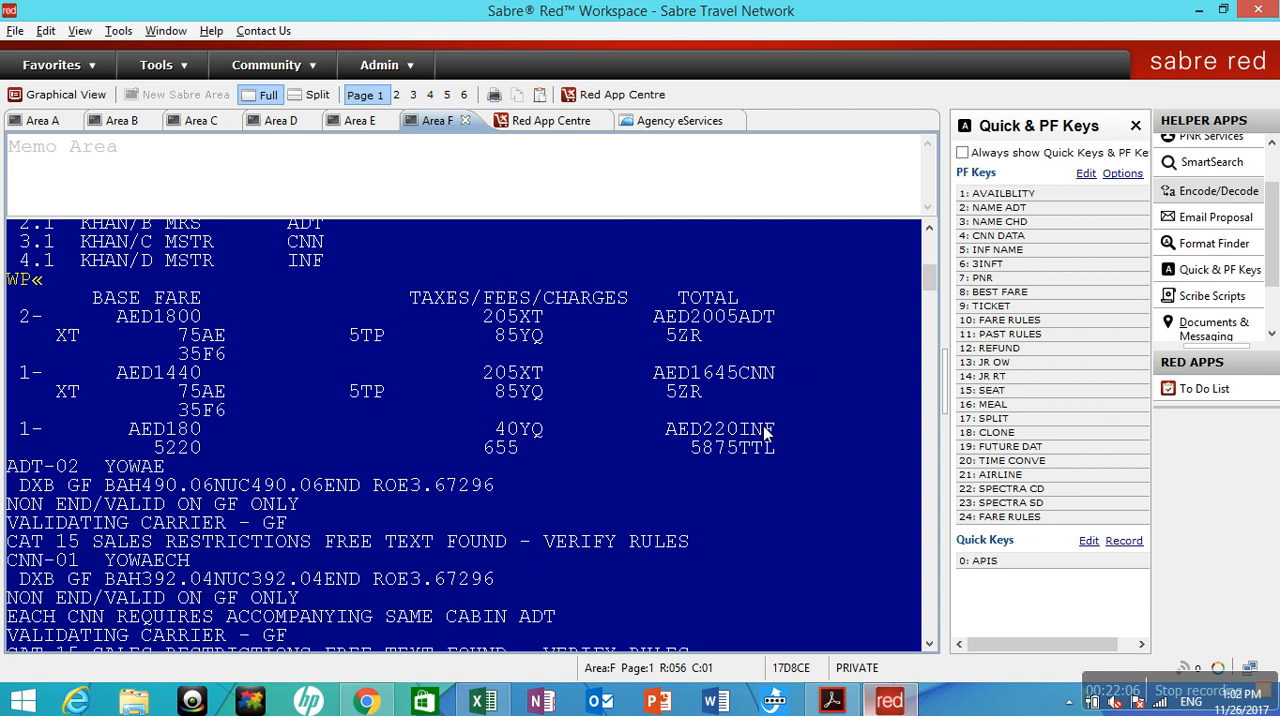
{"action": "left_click_drag", "start_coordinate": [929, 279], "coordinate": [929, 297]}
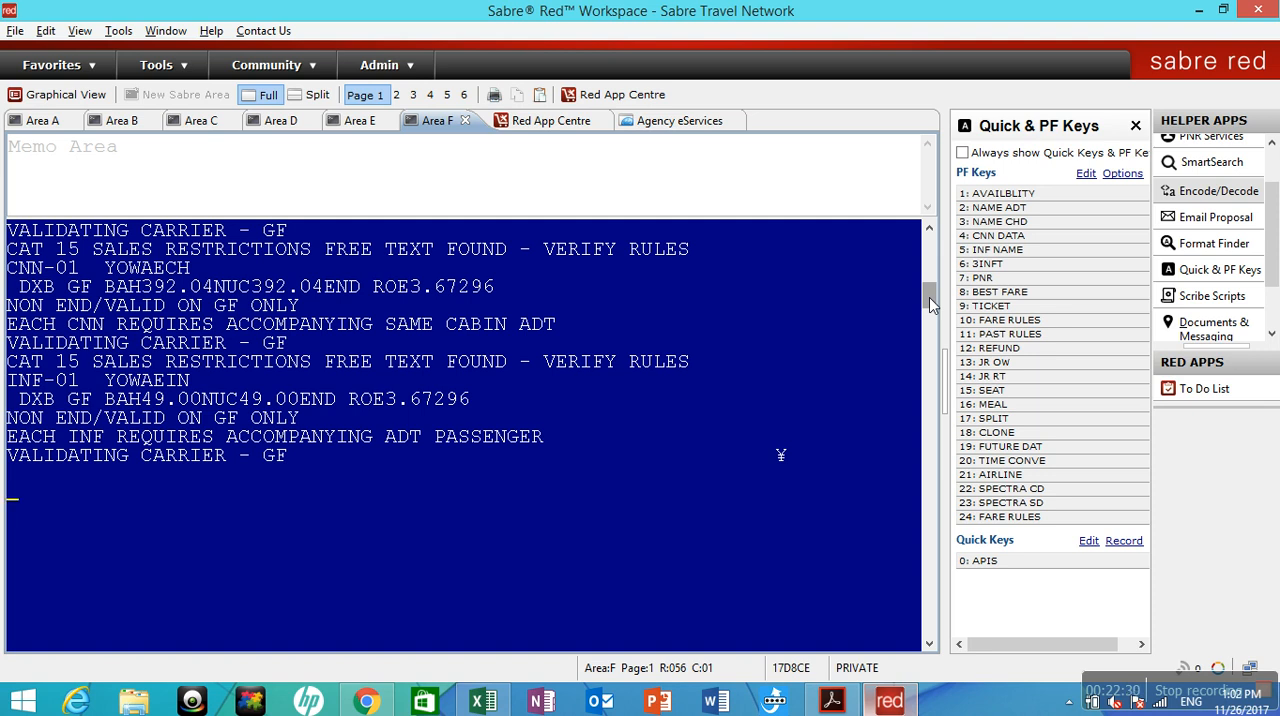
{"action": "mouse_move", "coordinate": [1273, 213]}
{"action": "left_mouse_down"}
{"action": "mouse_move", "coordinate": [1273, 247]}
{"action": "mouse_move", "coordinate": [1273, 208]}
{"action": "left_mouse_up"}
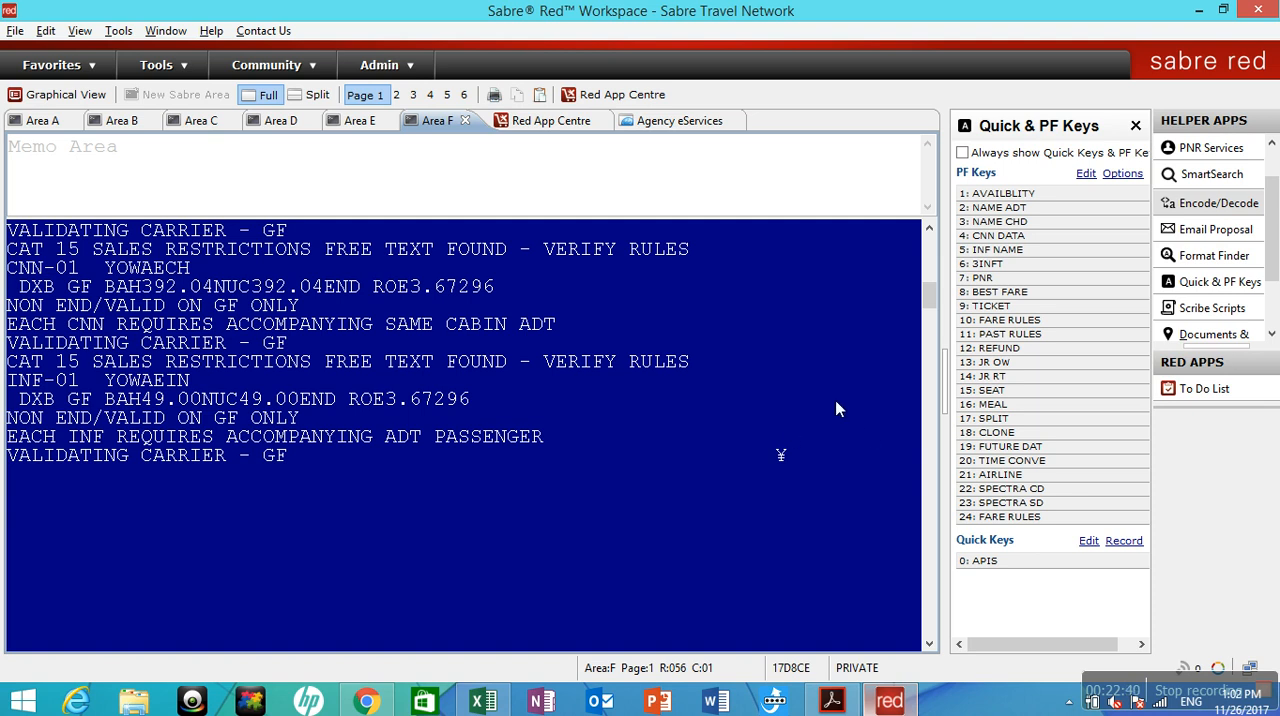
{"action": "left_click_drag", "start_coordinate": [928, 300], "coordinate": [933, 268]}
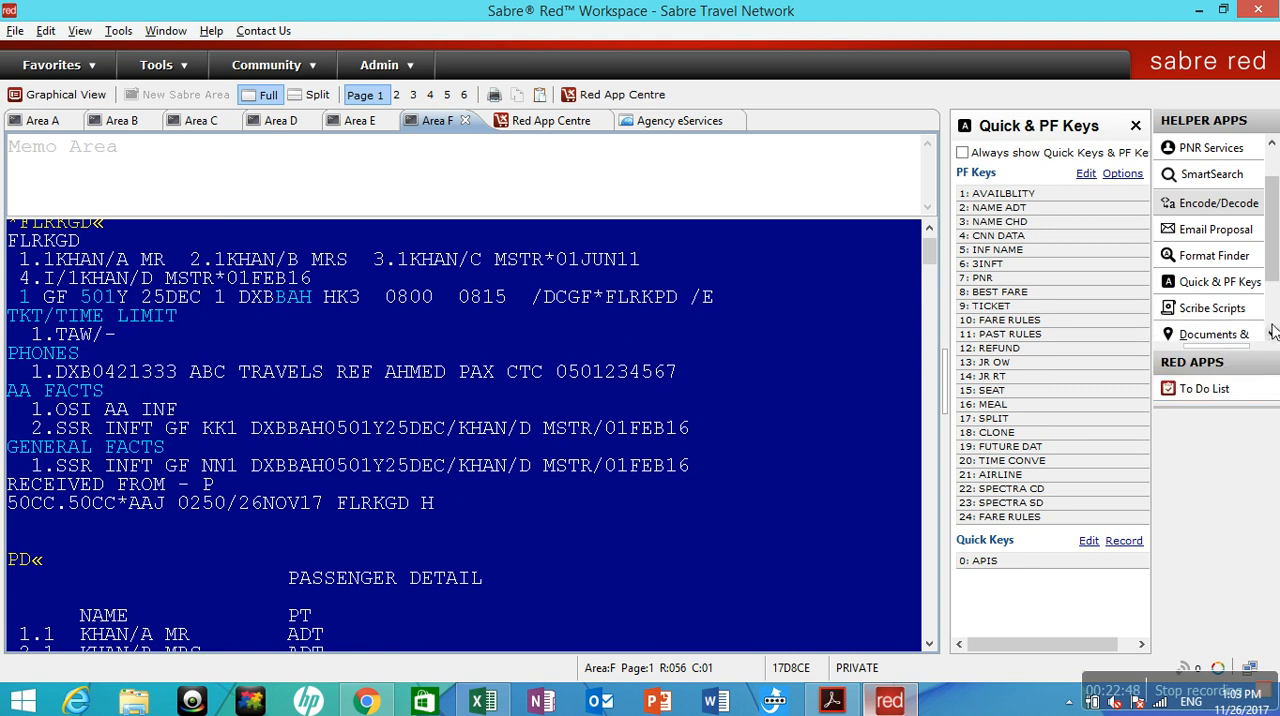
{"action": "left_click", "coordinate": [557, 121]}
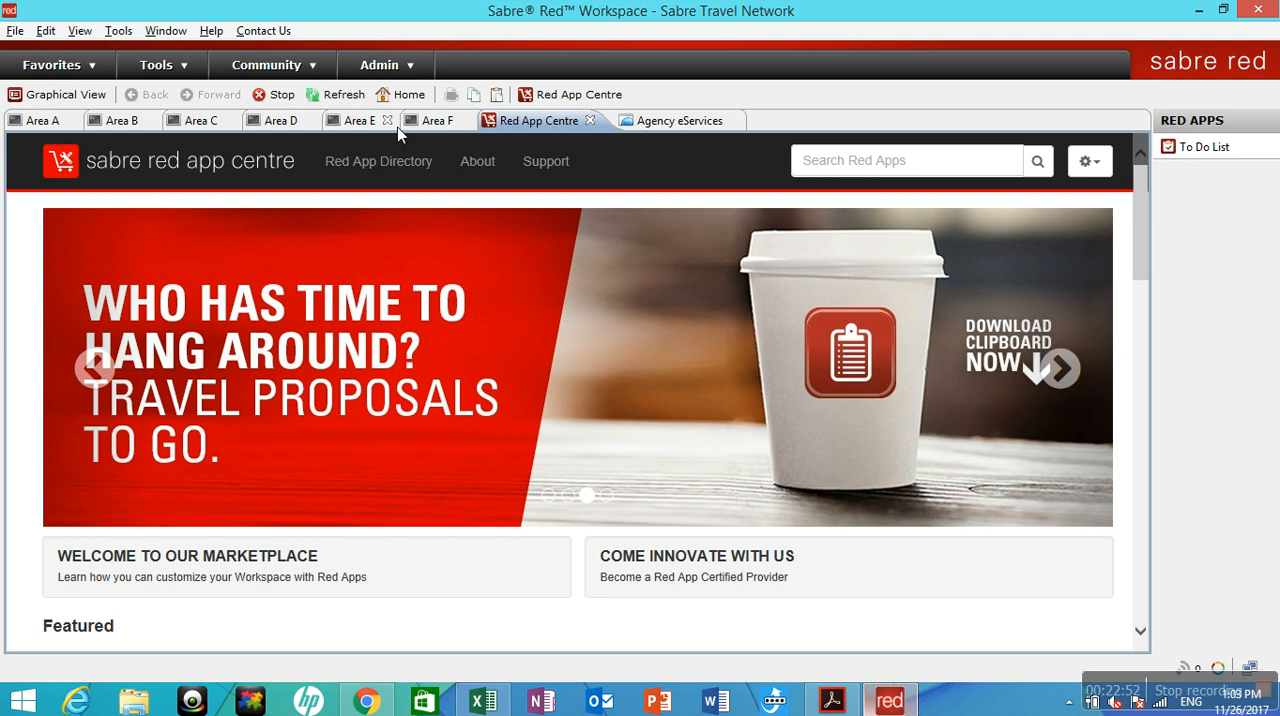
Search the Red App Centre for clipboard and open the Clipboard App page.
{"action": "left_click", "coordinate": [885, 166]}
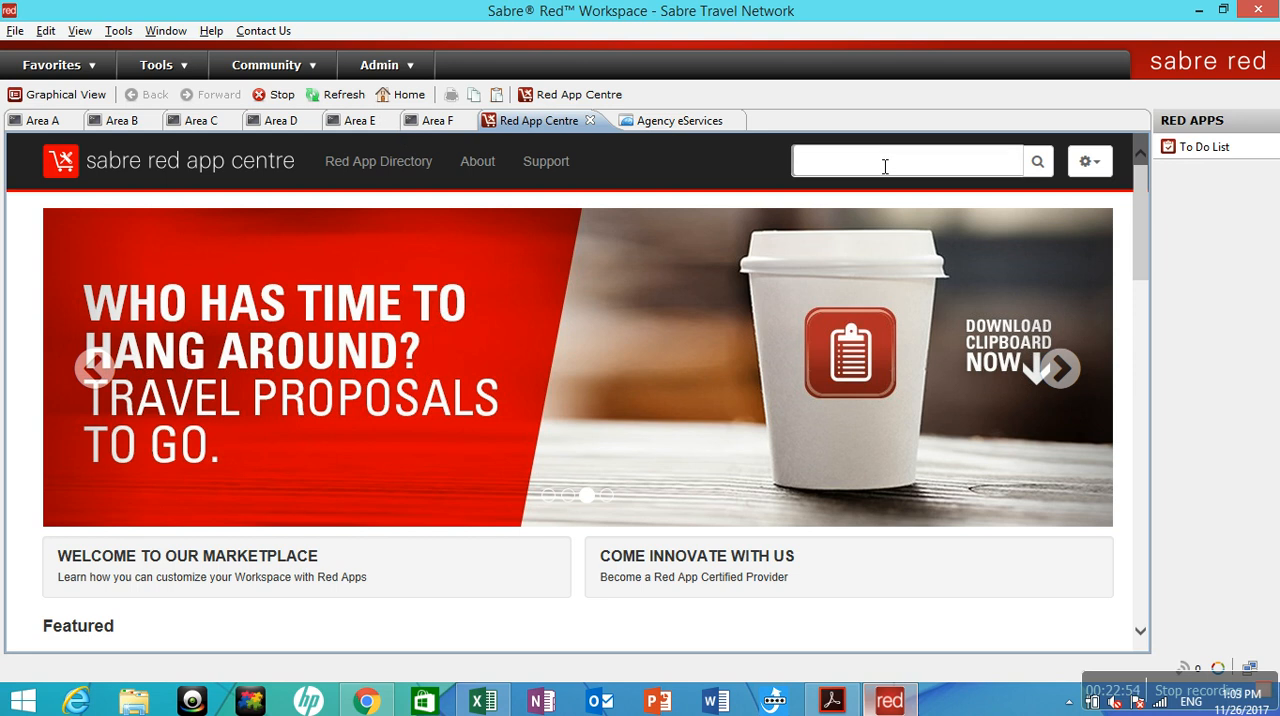
{"action": "type", "text": "clipboar"}
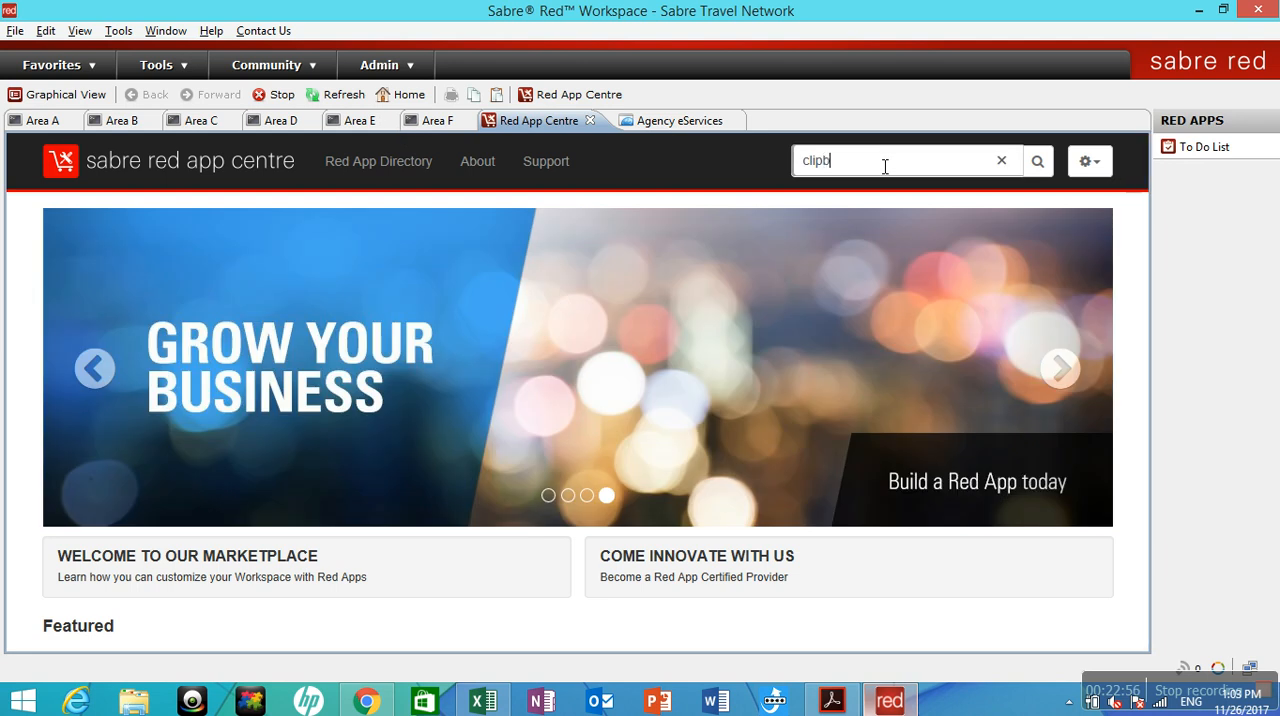
{"action": "type", "text": "d"}
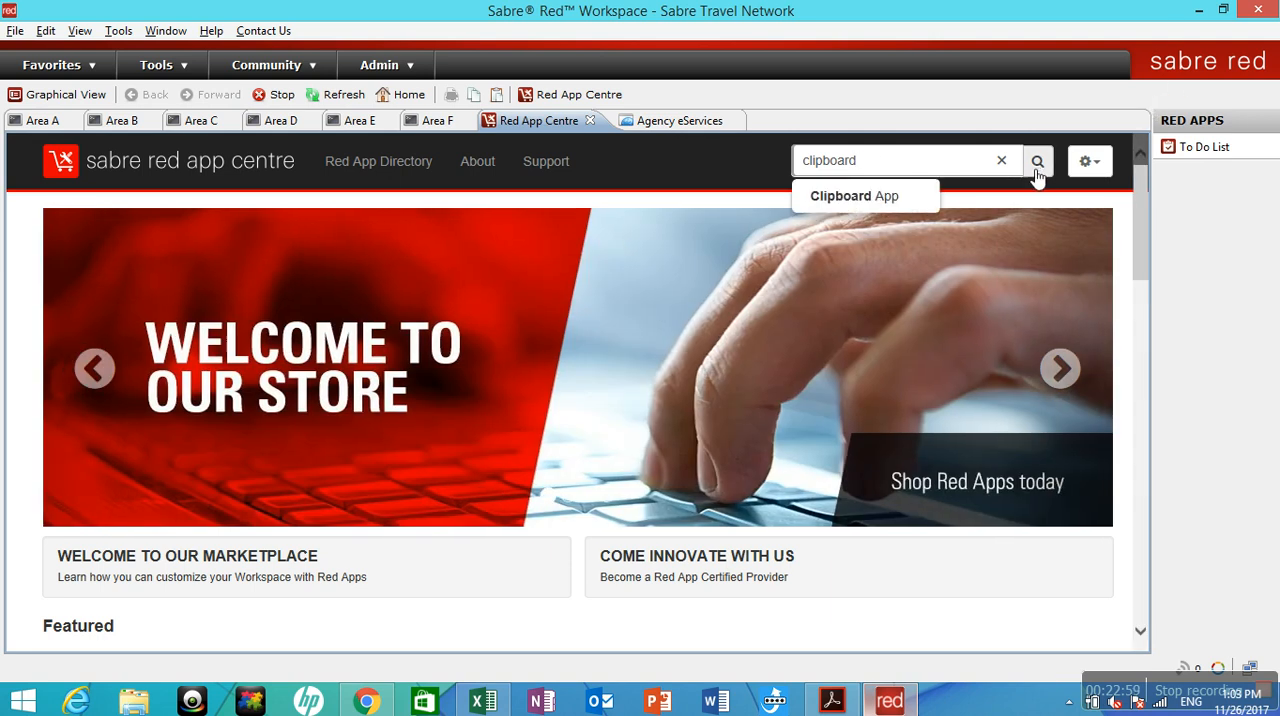
{"action": "left_click", "coordinate": [880, 199]}
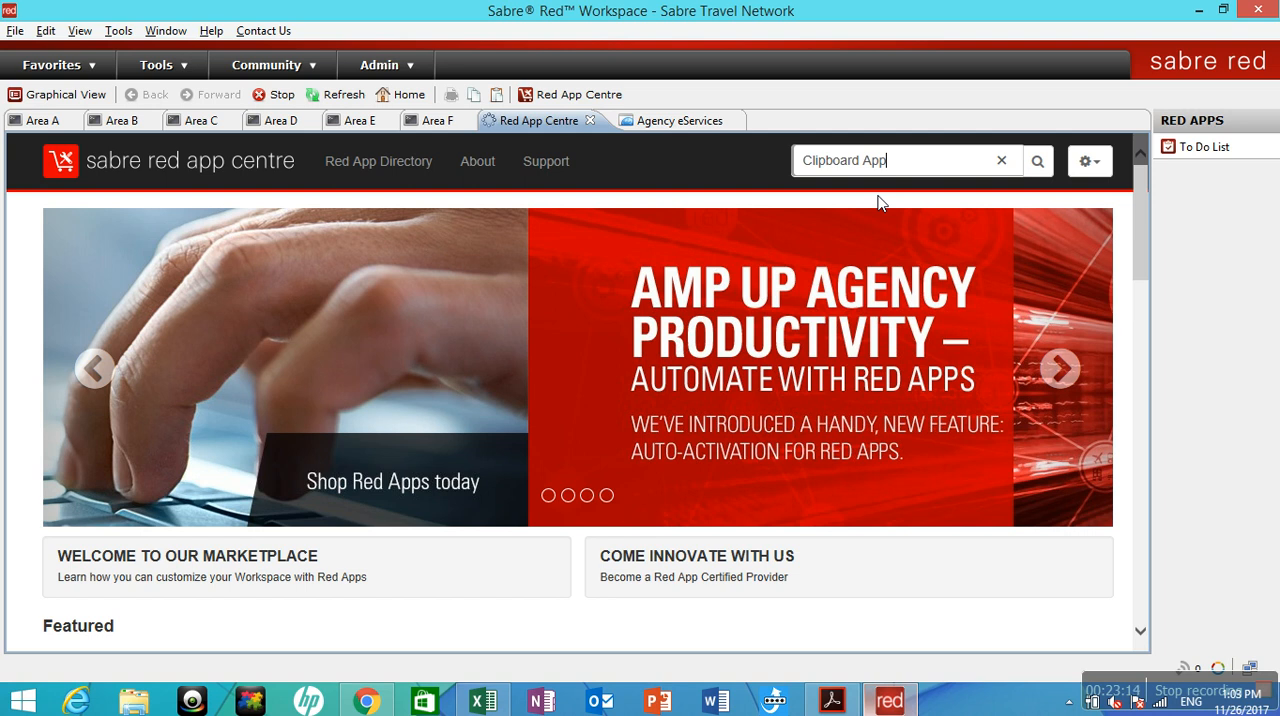
{"action": "left_click", "coordinate": [1048, 165]}
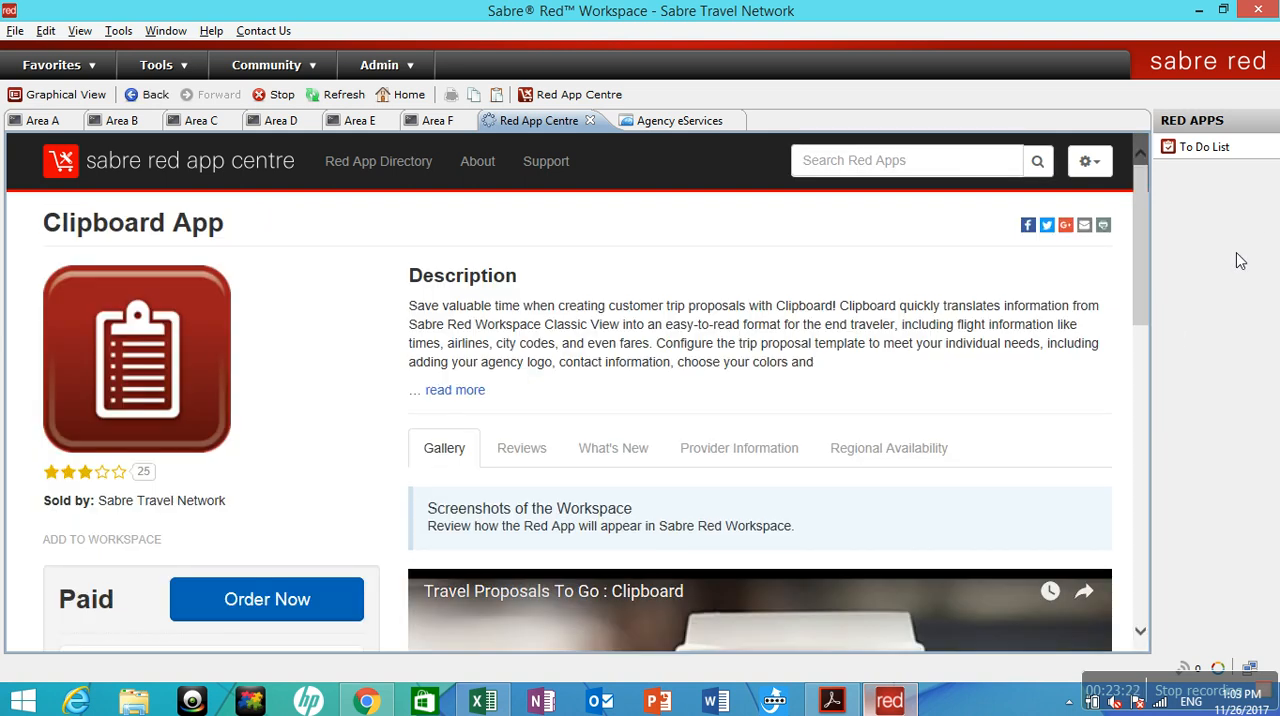
Look over the Clipboard App's pricing and support details and play its Travel Proposals To Go video with the sound muted.
{"action": "scroll", "coordinate": [1143, 282], "scroll_direction": "down", "scroll_amount": 4}
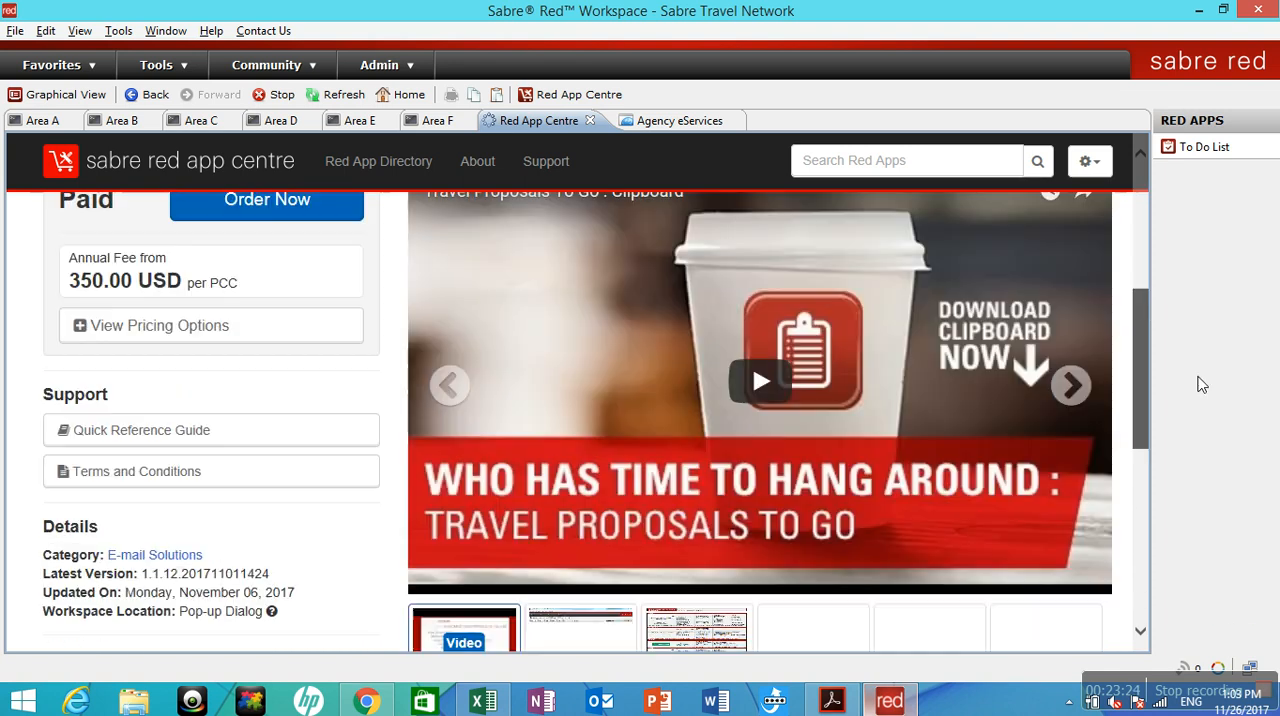
{"action": "scroll", "coordinate": [1202, 385], "scroll_direction": "down", "scroll_amount": 3}
{"action": "scroll", "coordinate": [1189, 451], "scroll_direction": "up", "scroll_amount": 3}
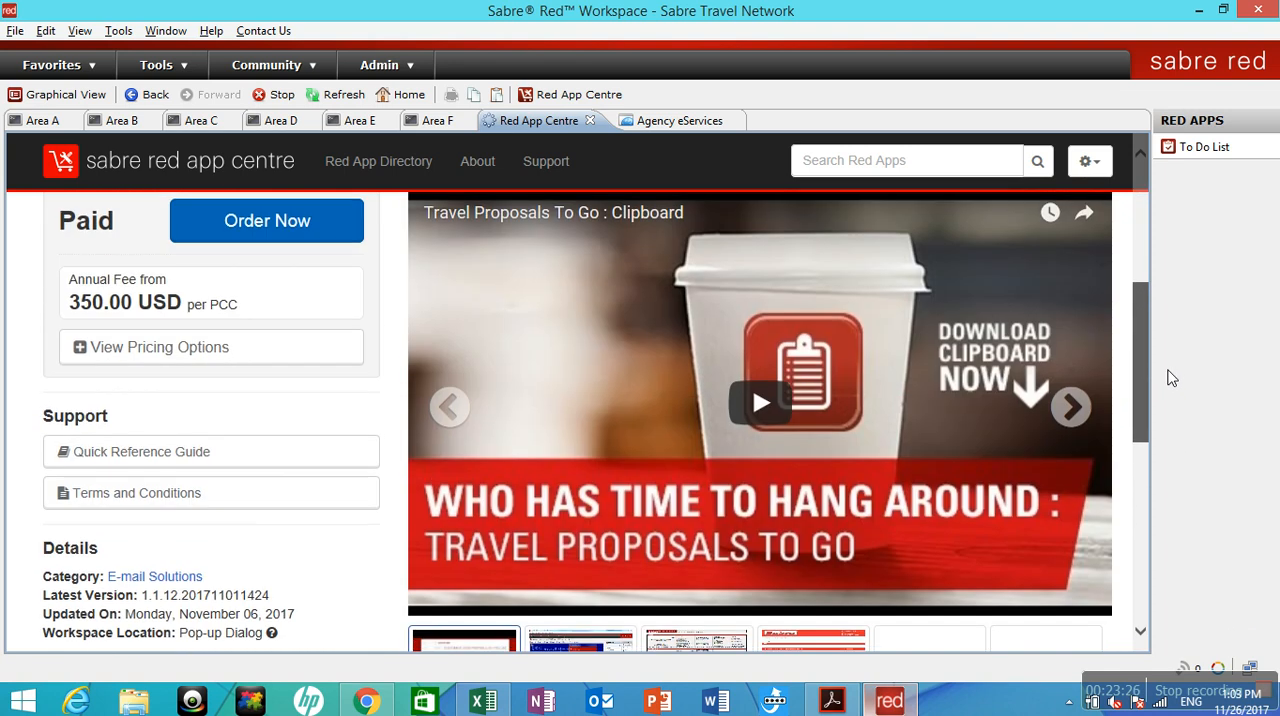
{"action": "left_click", "coordinate": [759, 410]}
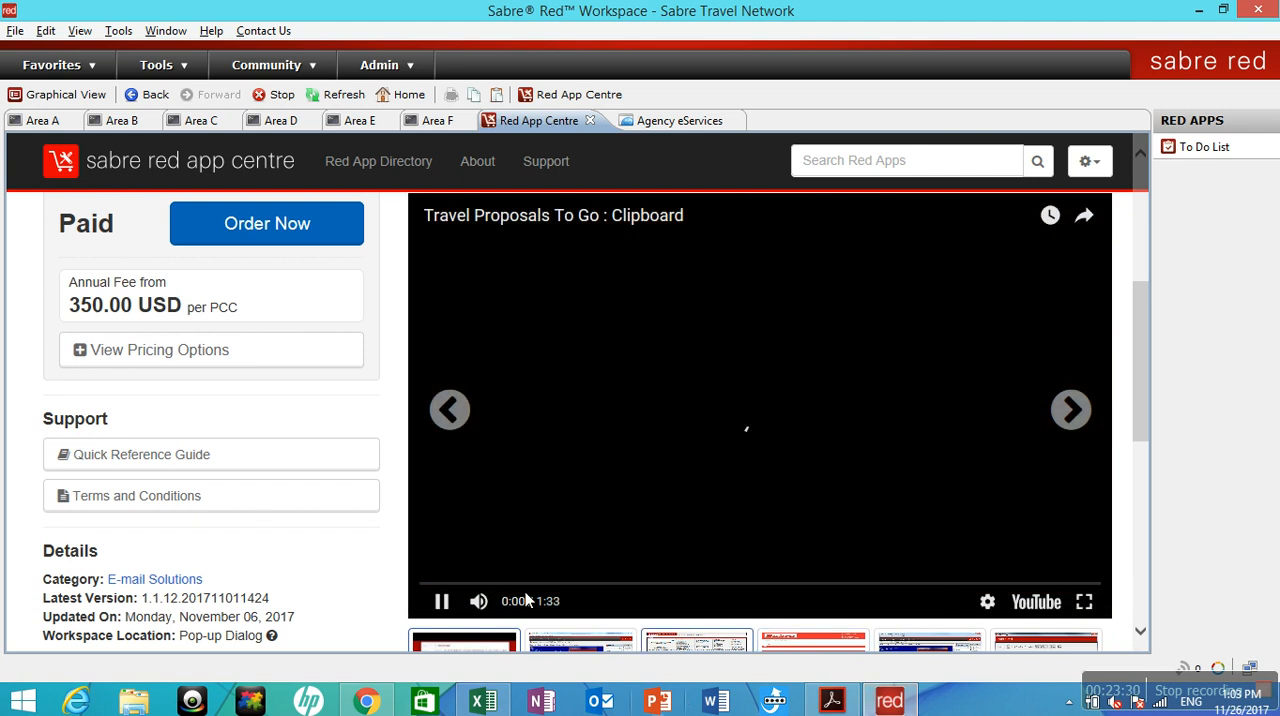
{"action": "left_click", "coordinate": [480, 604]}
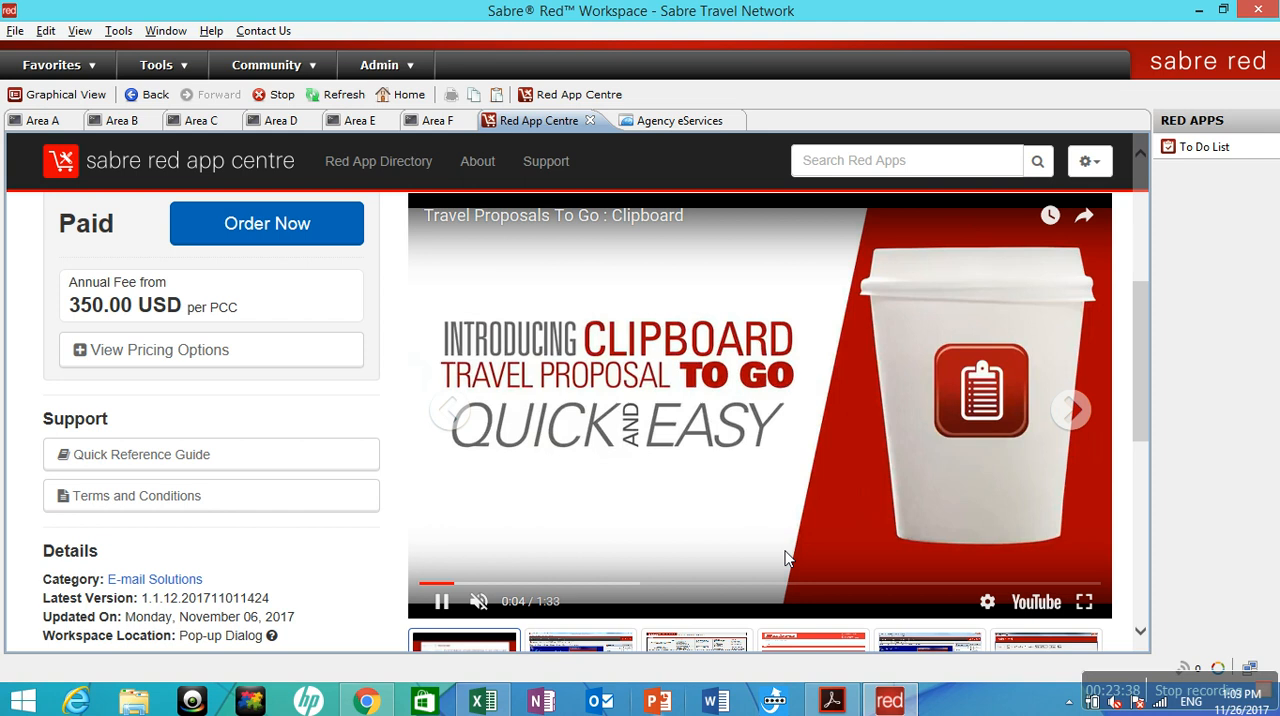
{"action": "left_click", "coordinate": [778, 640]}
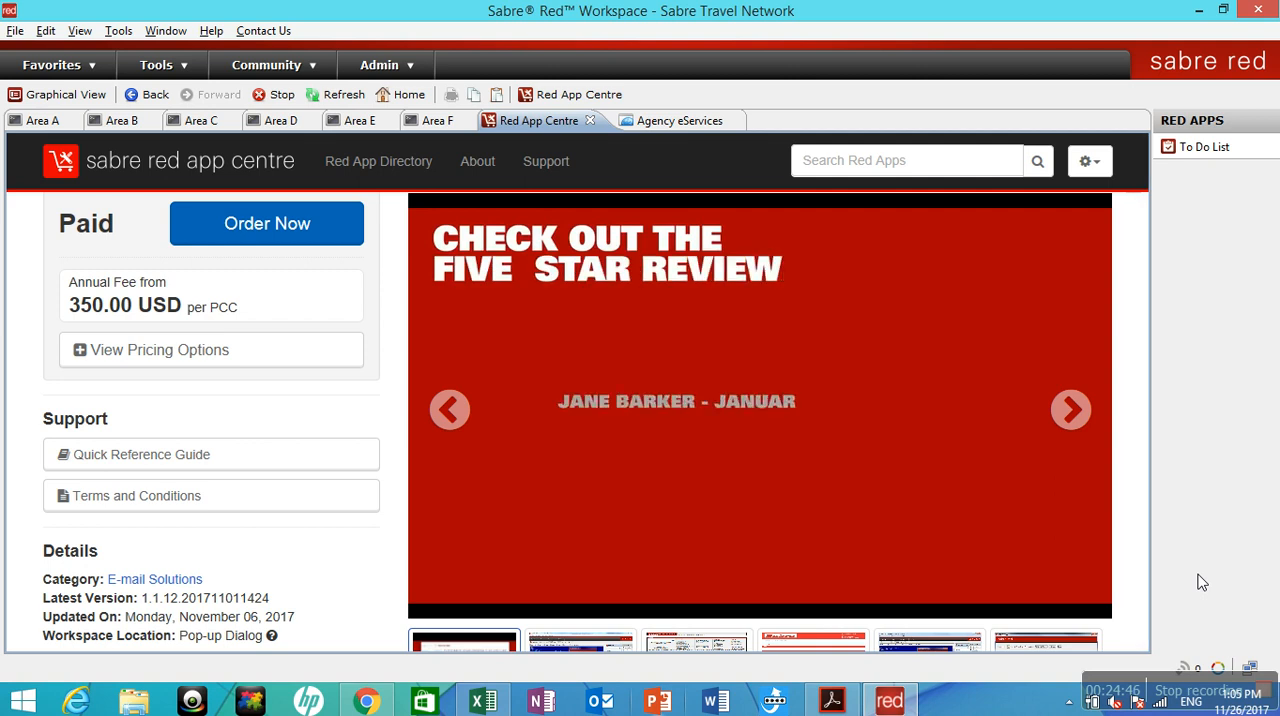
{"action": "key", "text": "Down"}
{"action": "key", "text": "Down"}
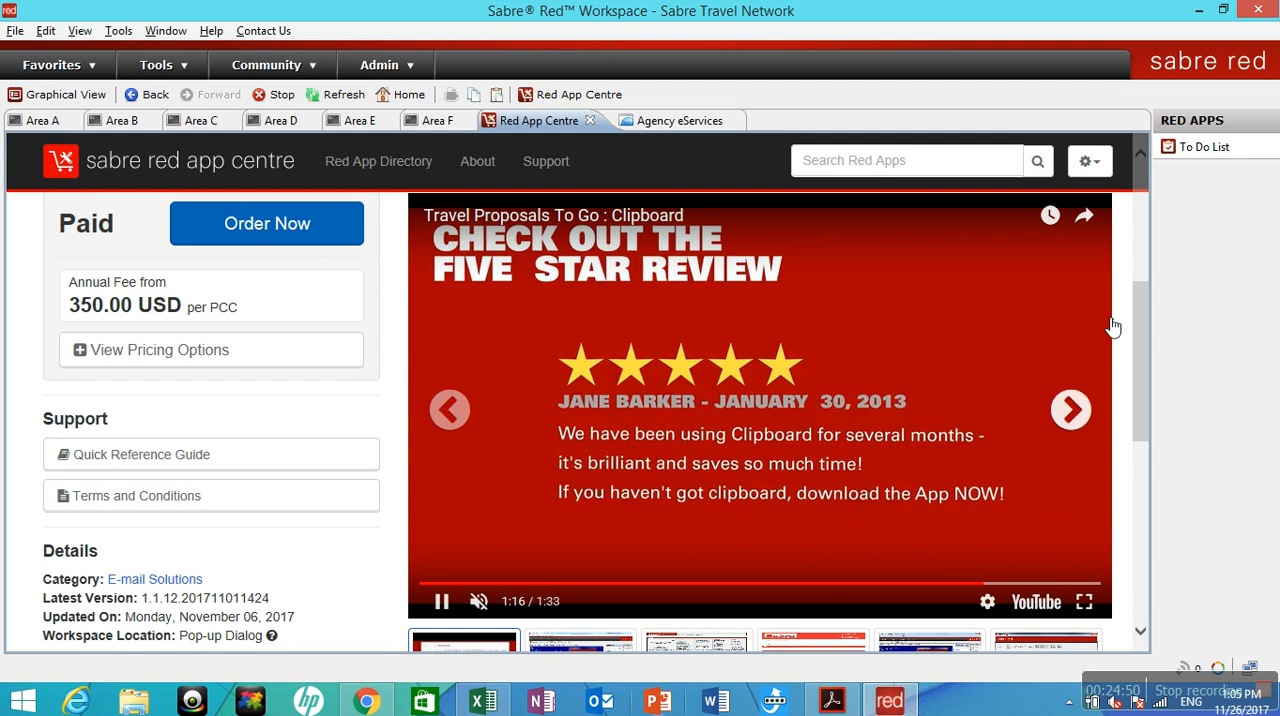
View the second and third gallery screenshots of the Clipboard App and read through the sample air, hotel and car itinerary.
{"action": "left_click_drag", "start_coordinate": [1133, 326], "coordinate": [1141, 364]}
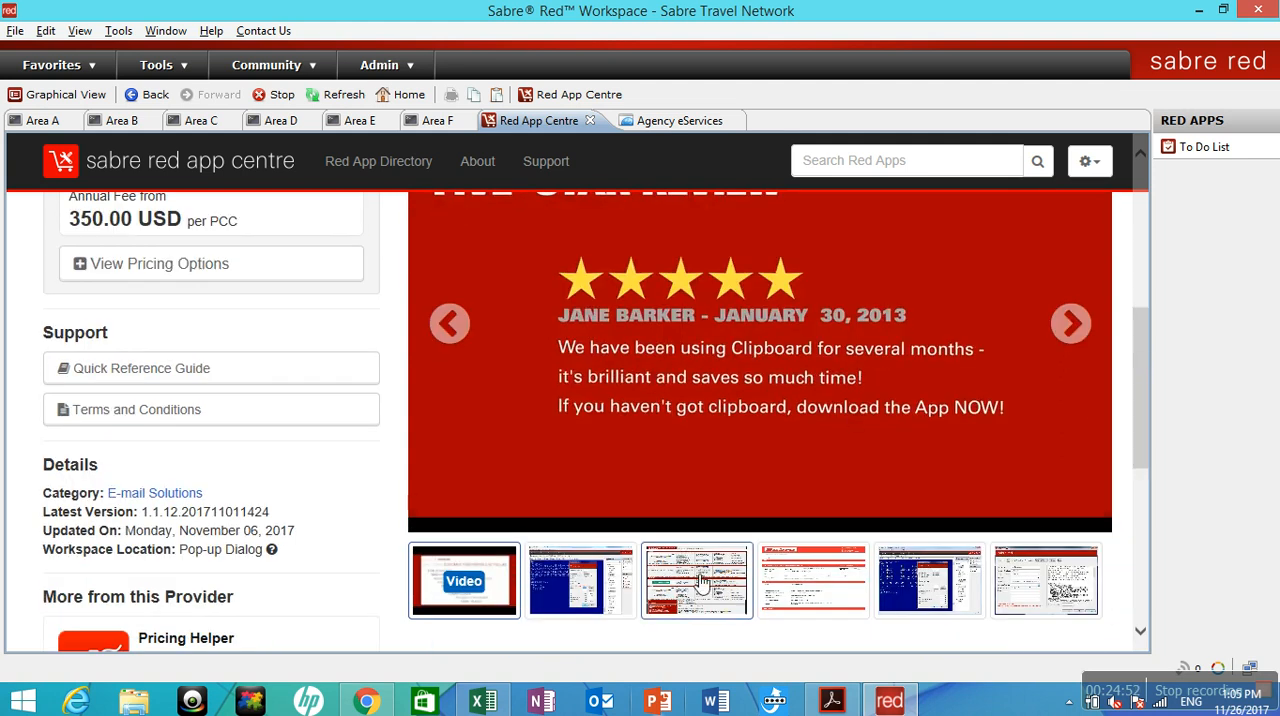
{"action": "left_click", "coordinate": [605, 605]}
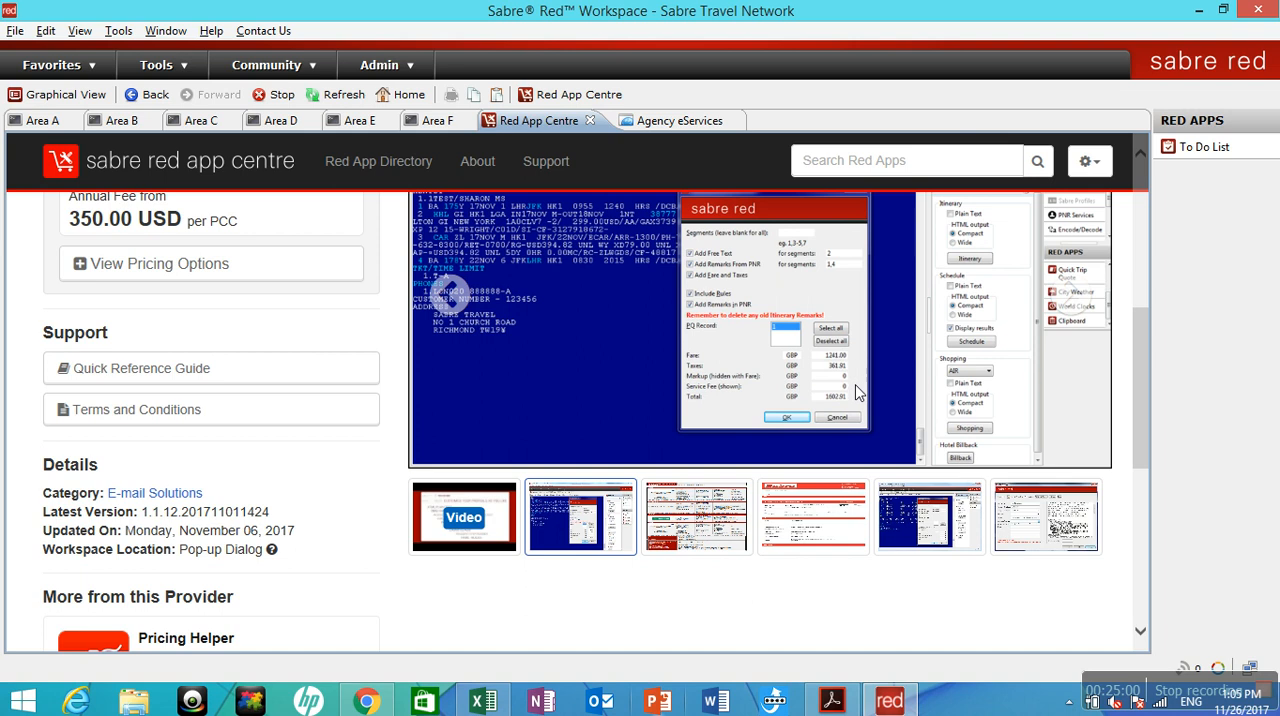
{"action": "left_click", "coordinate": [688, 521]}
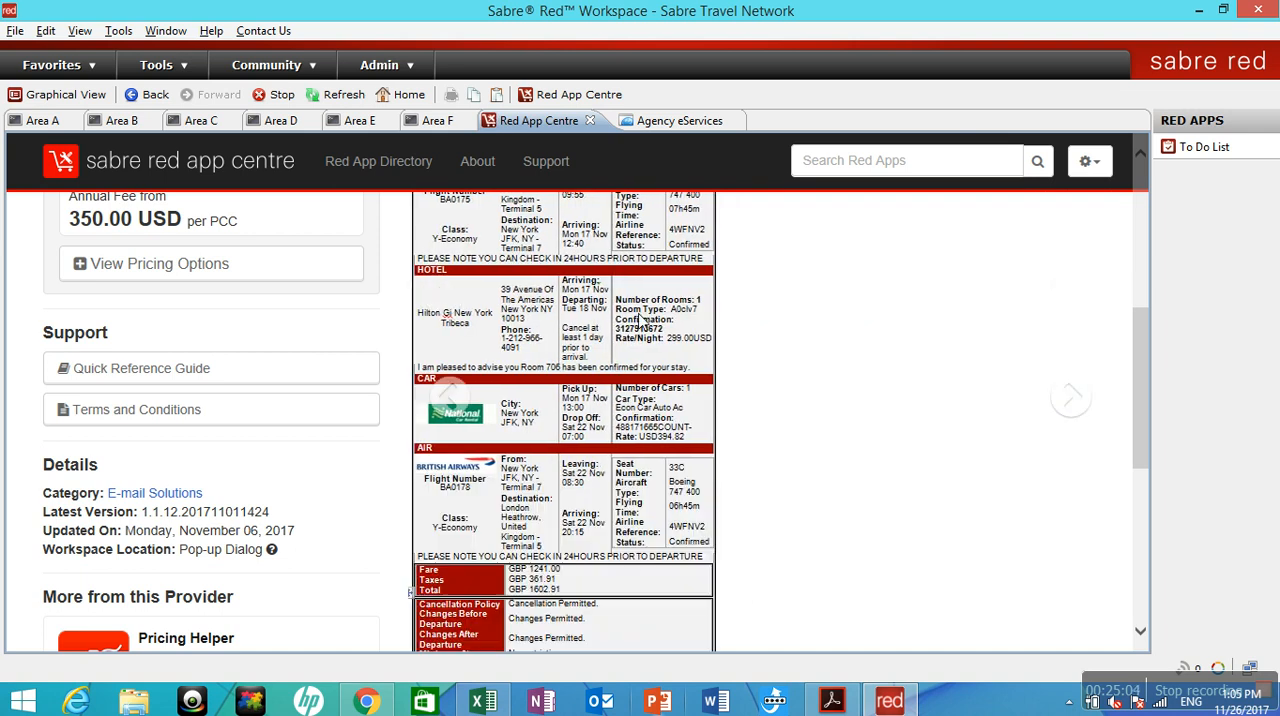
{"action": "left_click_drag", "start_coordinate": [1146, 405], "coordinate": [1158, 357]}
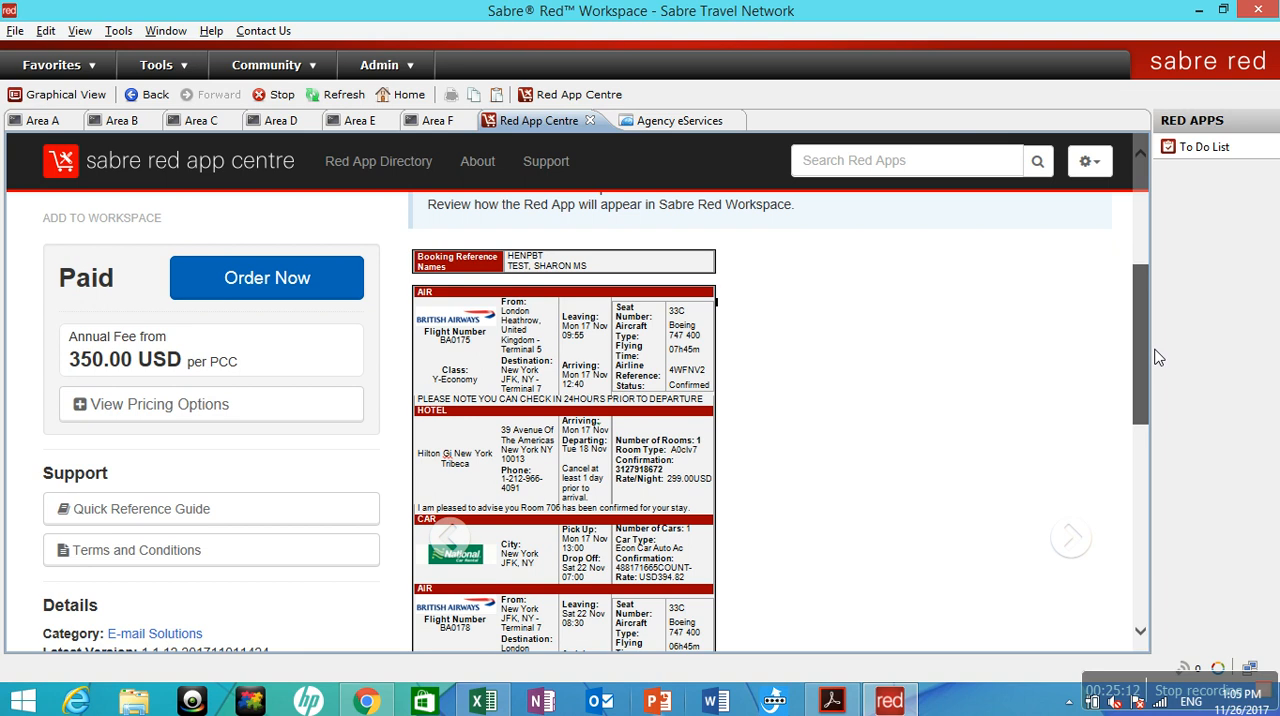
{"action": "left_click_drag", "start_coordinate": [1158, 357], "coordinate": [1143, 400]}
{"action": "key", "text": "super+c"}
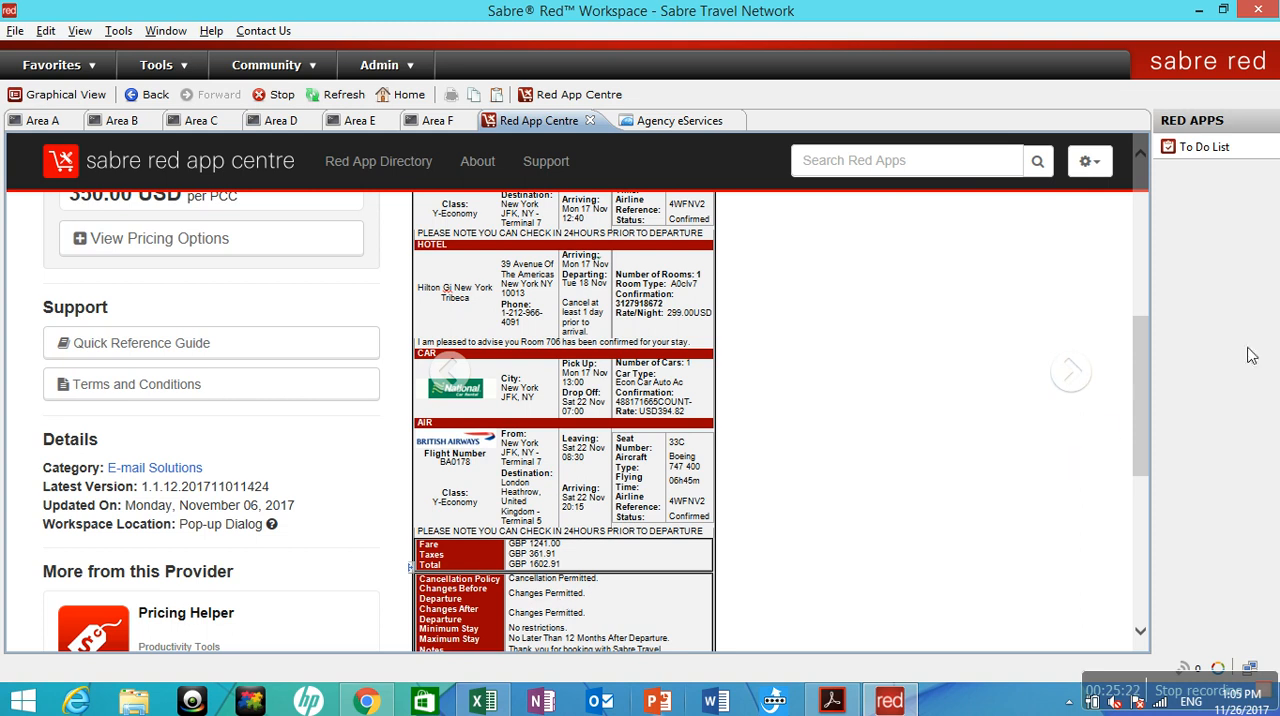
{"action": "left_click_drag", "start_coordinate": [1144, 390], "coordinate": [1145, 430]}
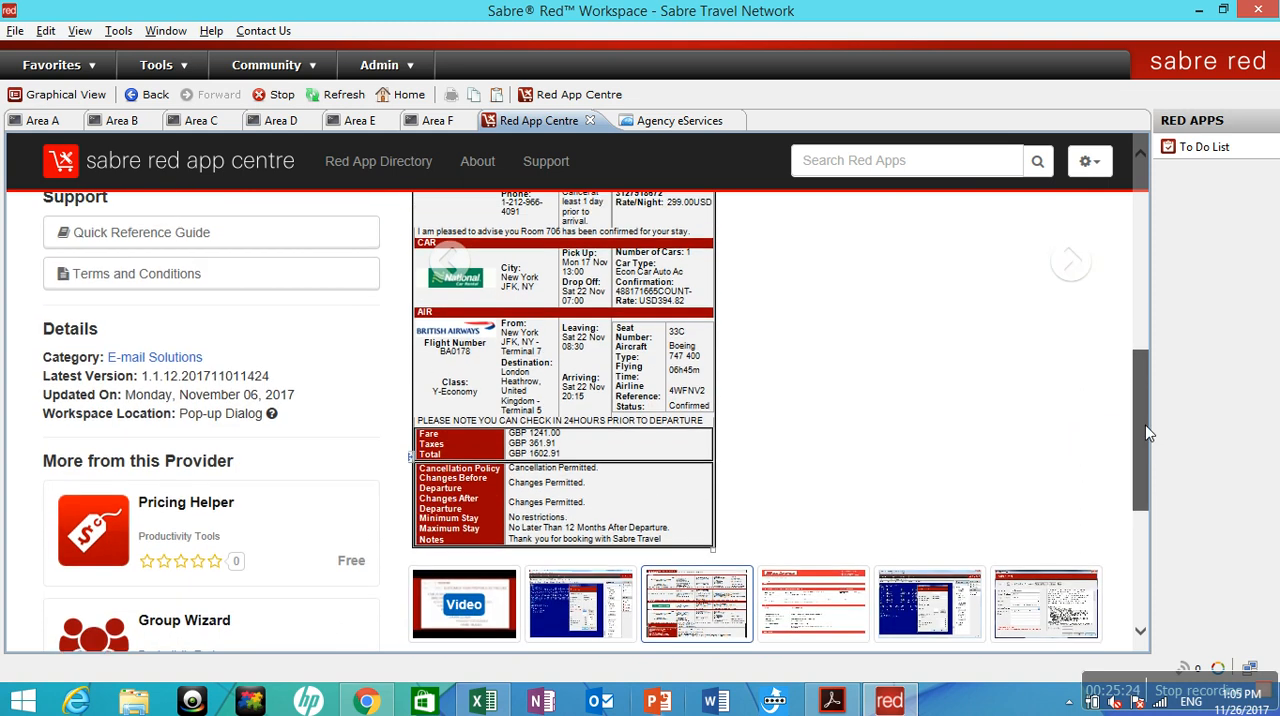
View the fourth and last gallery screenshots of the Clipboard App and return to its description.
{"action": "left_click", "coordinate": [845, 607]}
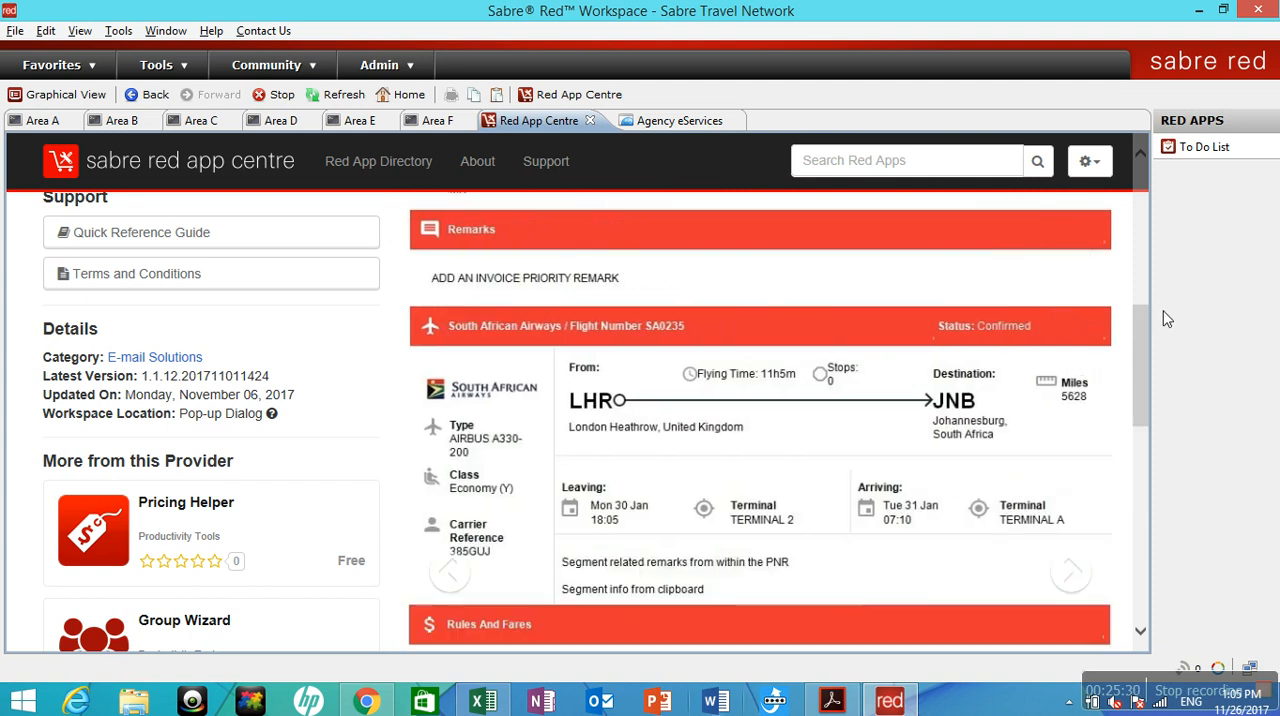
{"action": "left_click_drag", "start_coordinate": [1145, 345], "coordinate": [1140, 508]}
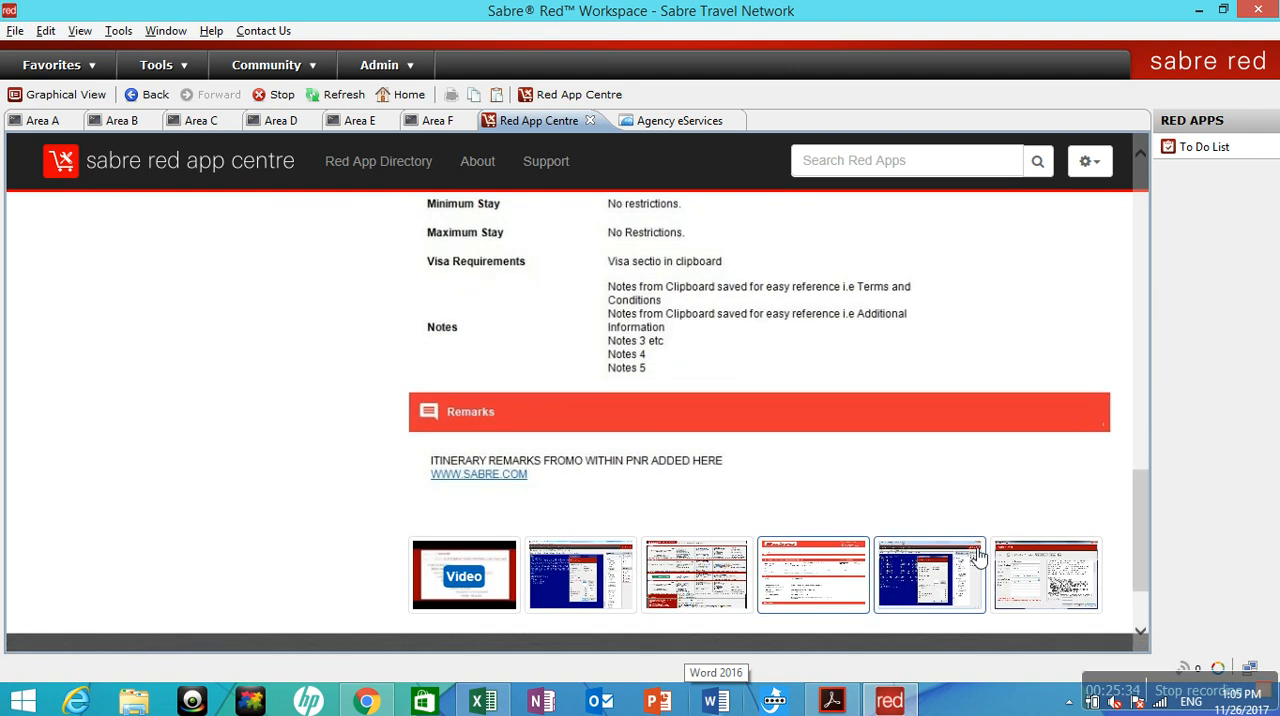
{"action": "left_click", "coordinate": [1031, 558]}
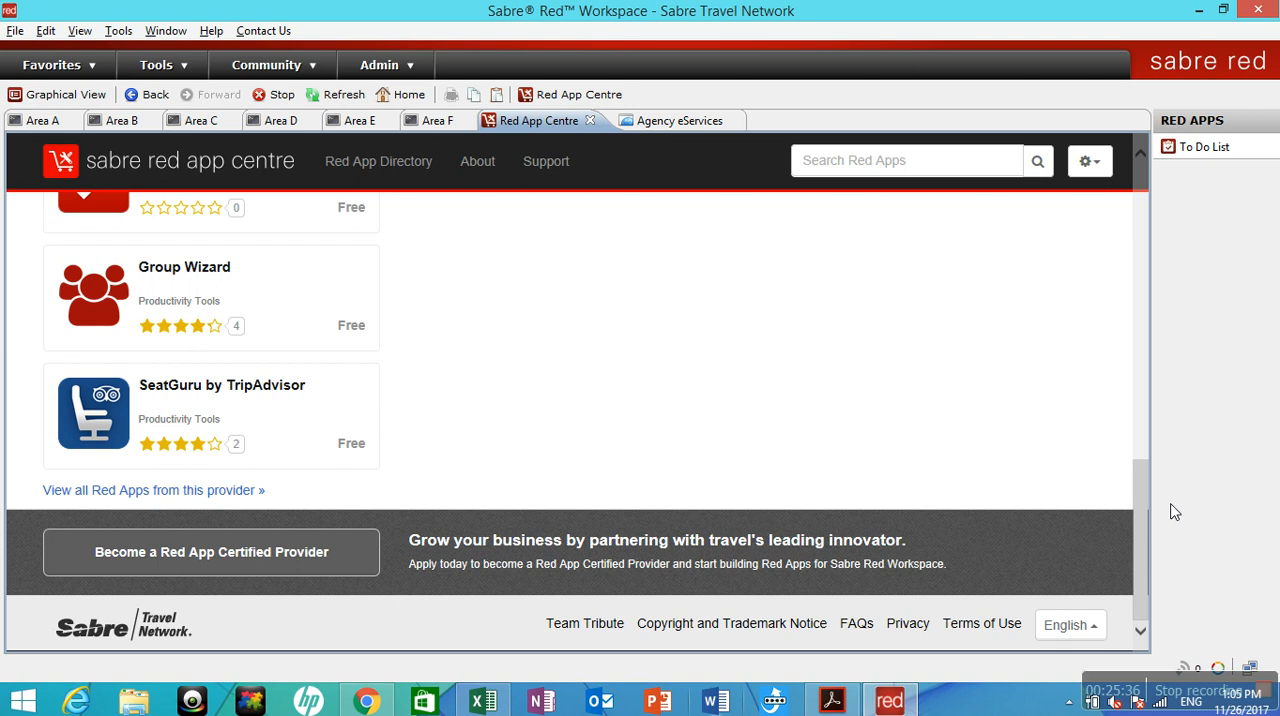
{"action": "left_click_drag", "start_coordinate": [1130, 478], "coordinate": [948, 190]}
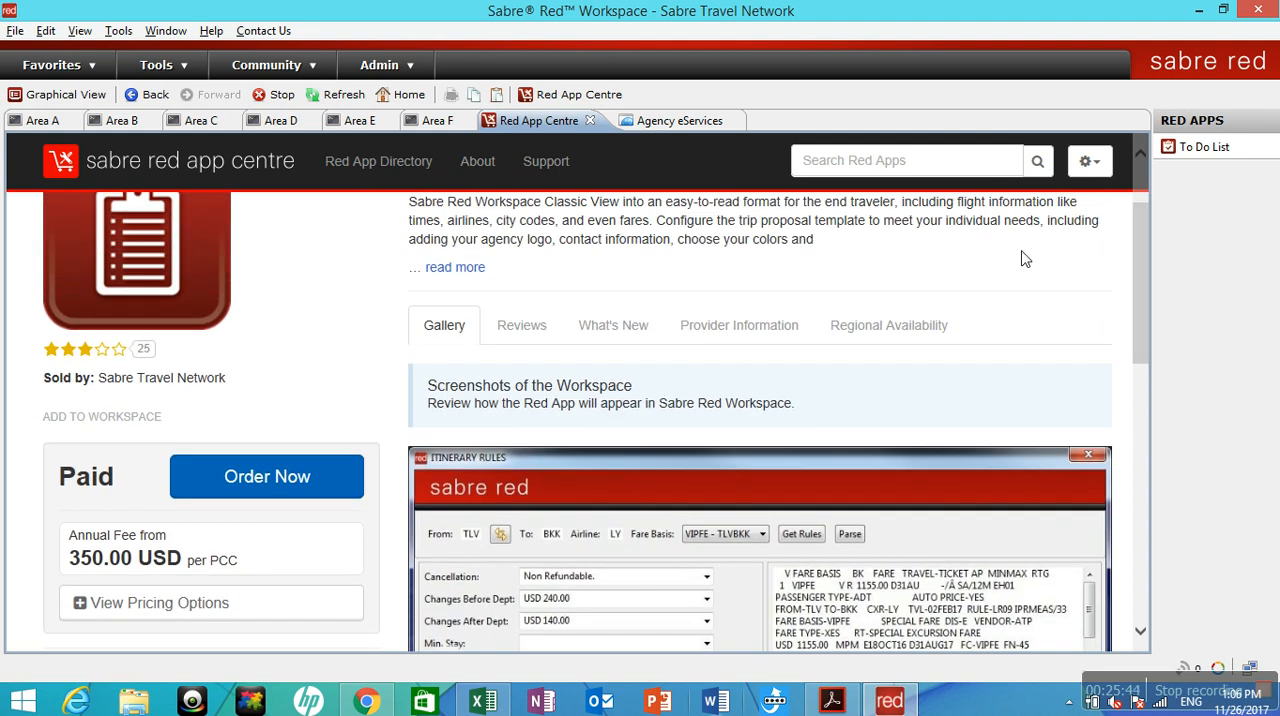
{"action": "scroll", "coordinate": [1150, 228], "scroll_direction": "up", "scroll_amount": 1}
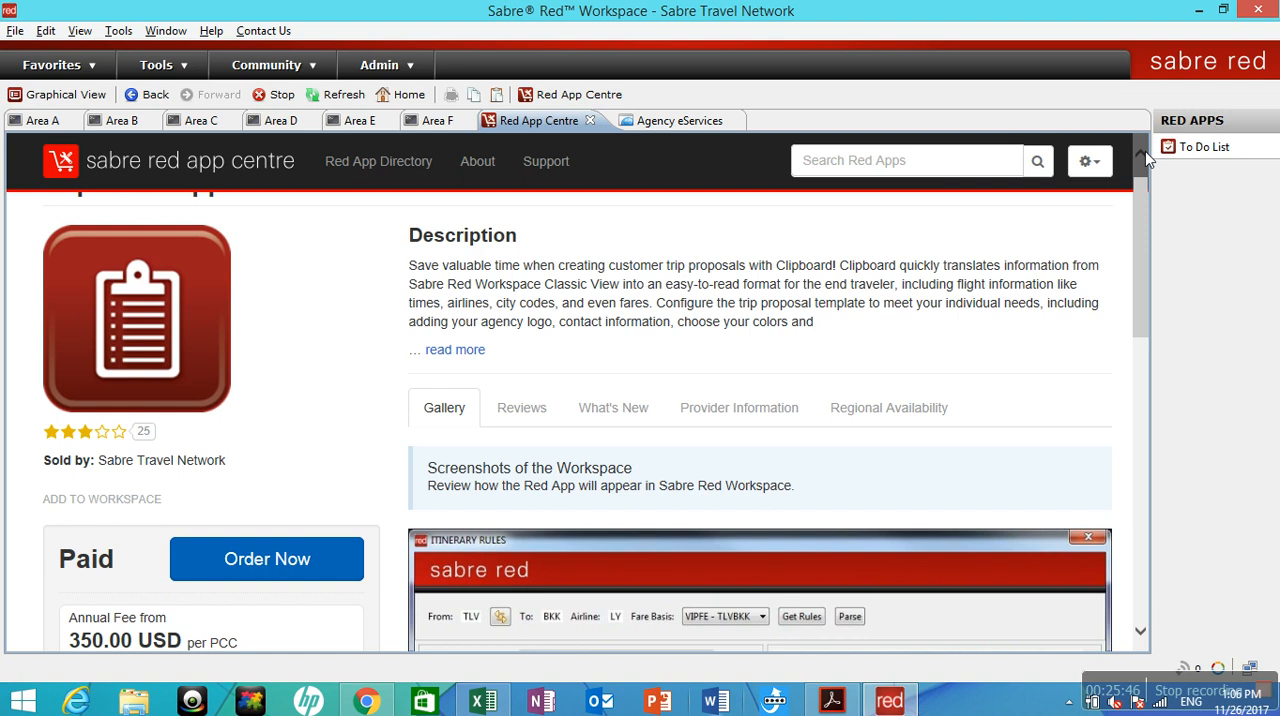
Return to Area F, try to generate the e-itinerary with the EITINERARY SabreScript, and close the browser page.
{"action": "left_click", "coordinate": [436, 119]}
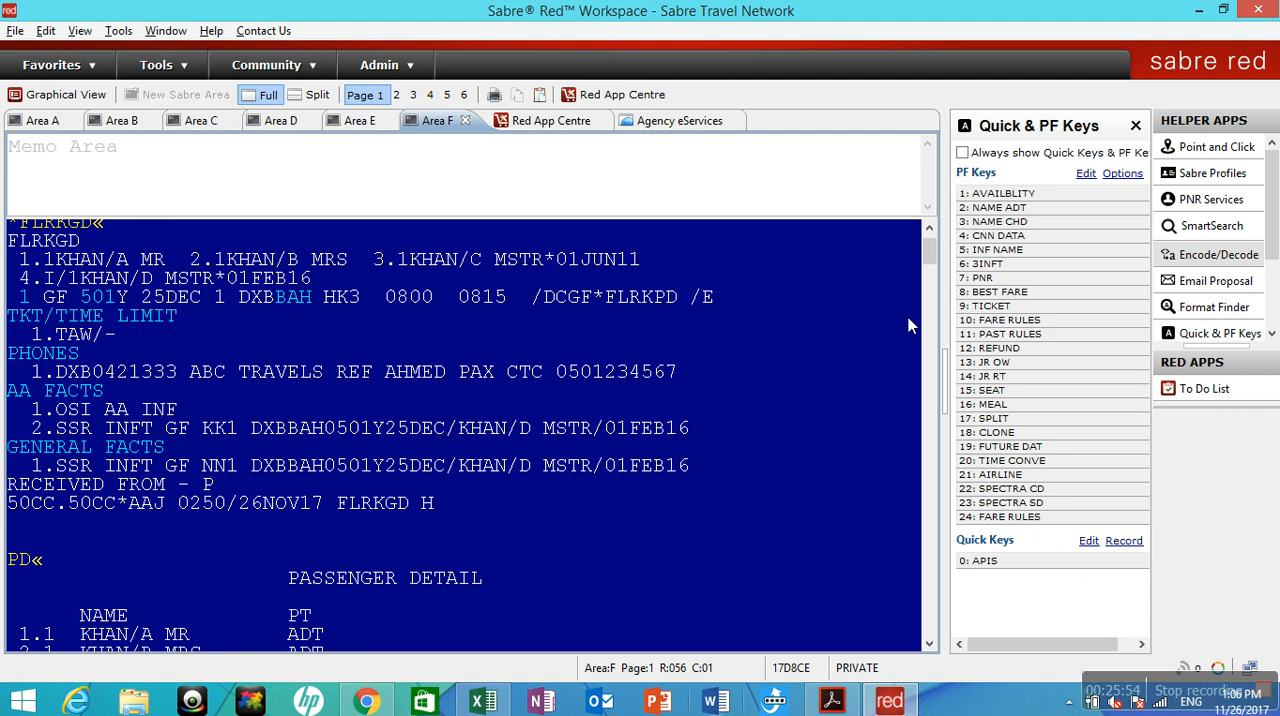
{"action": "key", "text": "ctrl+r"}
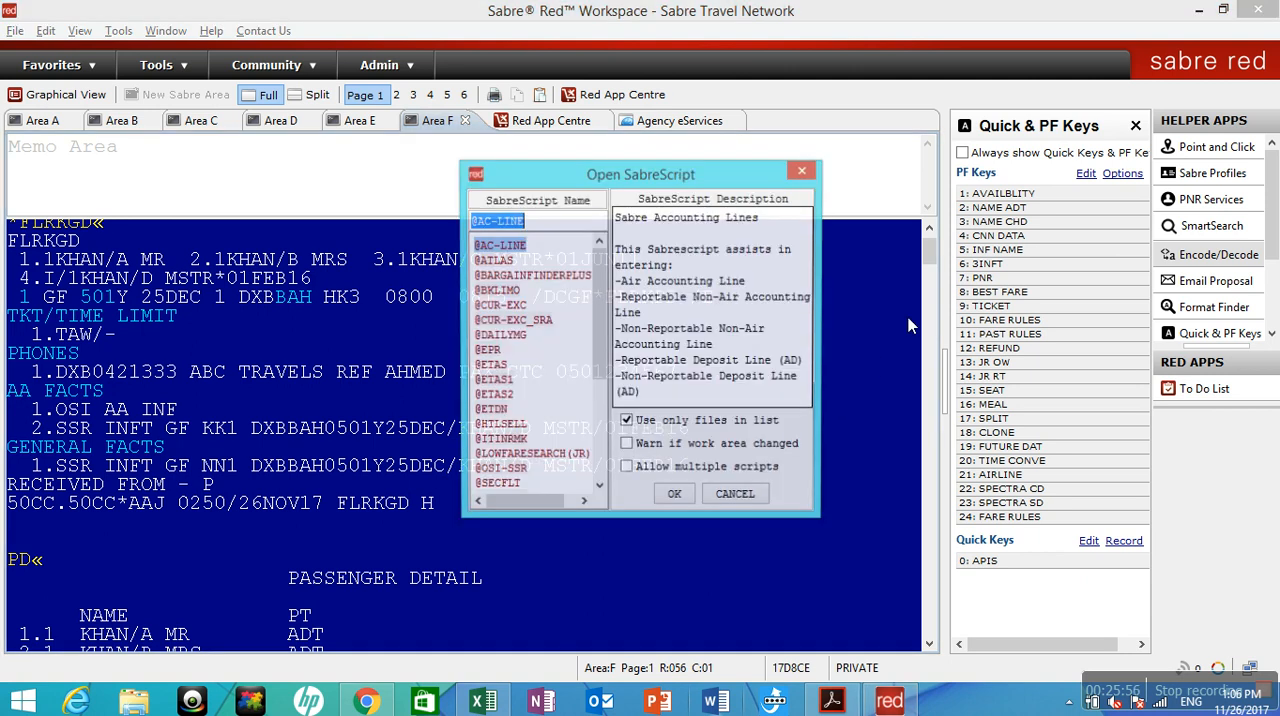
{"action": "scroll", "coordinate": [608, 340], "scroll_direction": "down", "scroll_amount": 4}
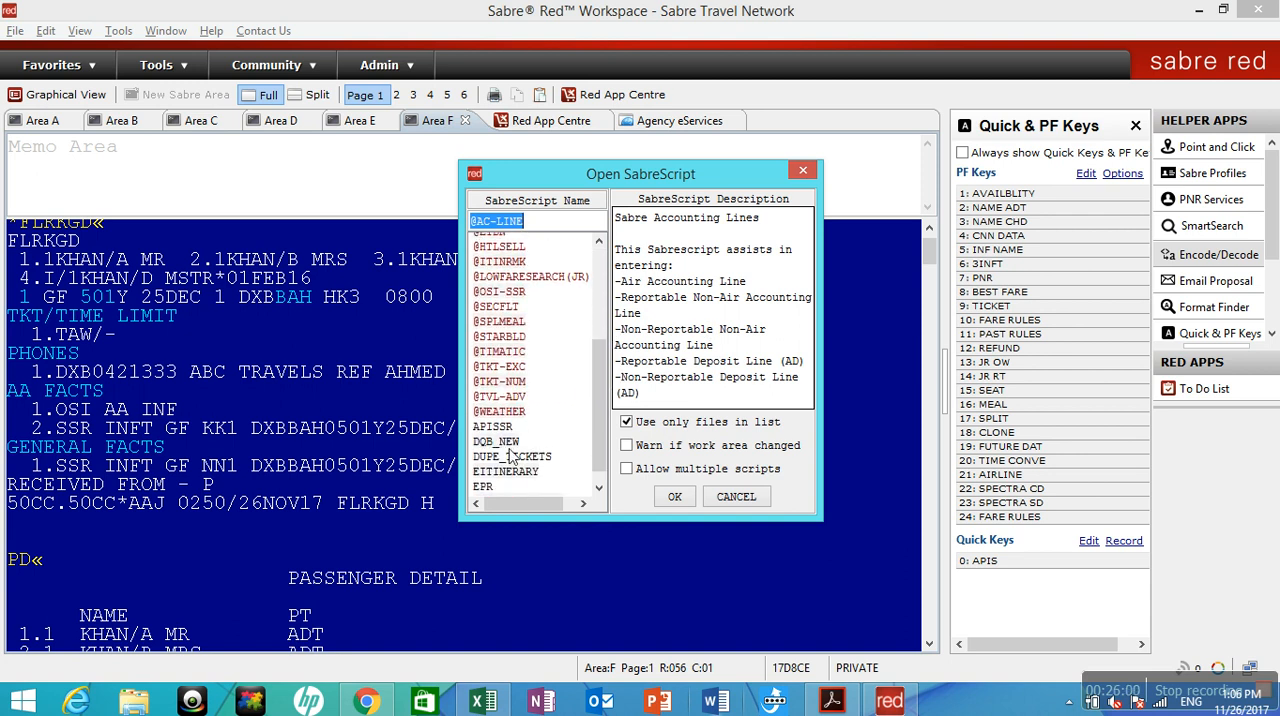
{"action": "double_click", "coordinate": [506, 474]}
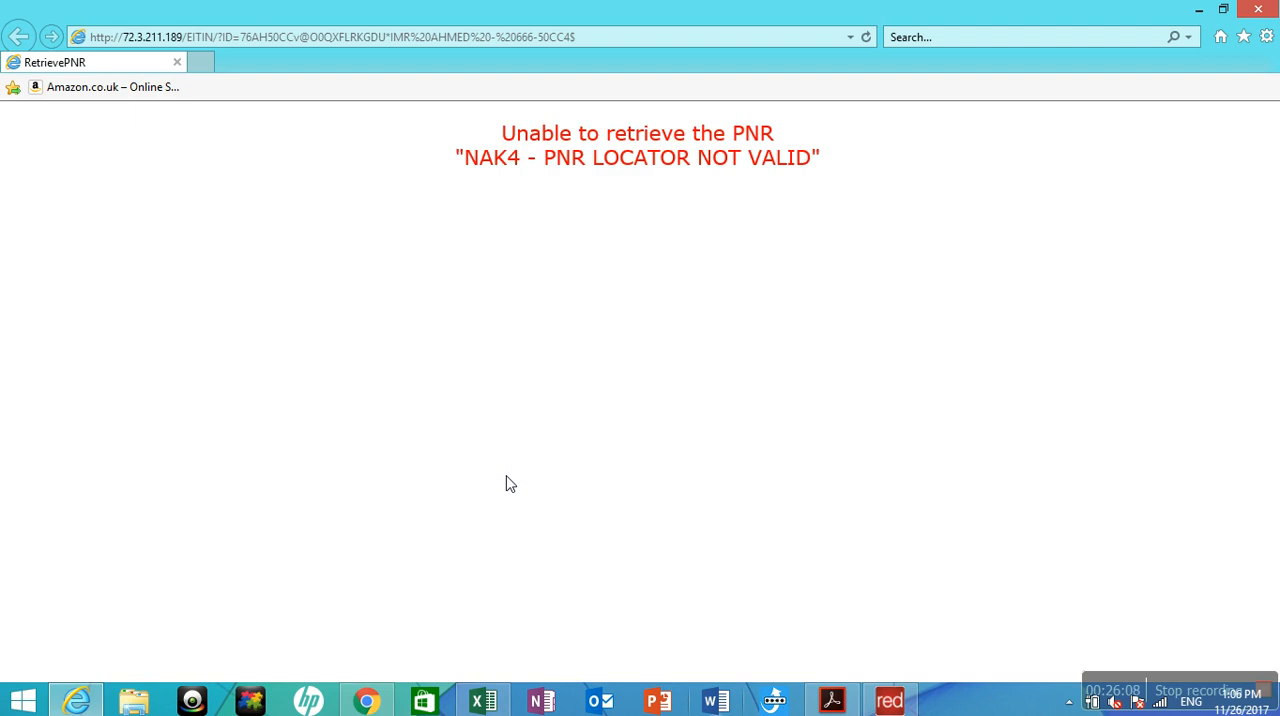
{"action": "left_click", "coordinate": [1254, 10]}
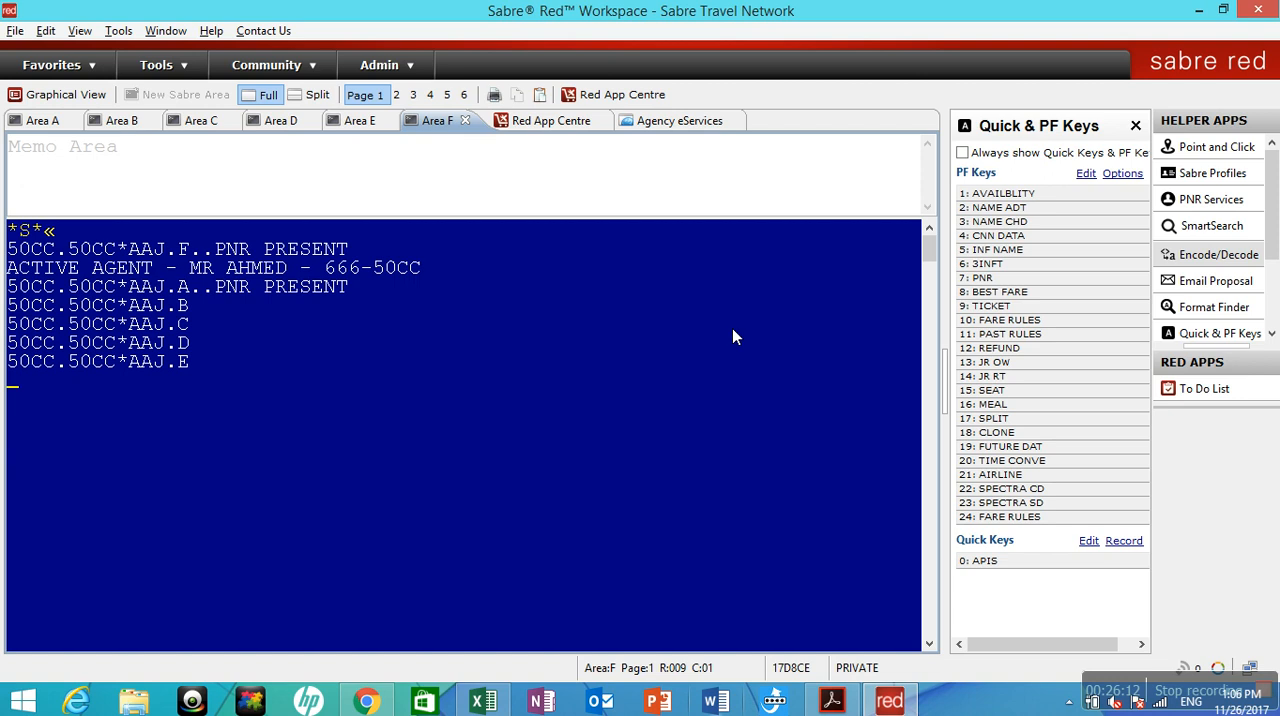
Ignore and redisplay the booking in Area F with the entry IR, repeating the entry once.
{"action": "key", "text": "Return"}
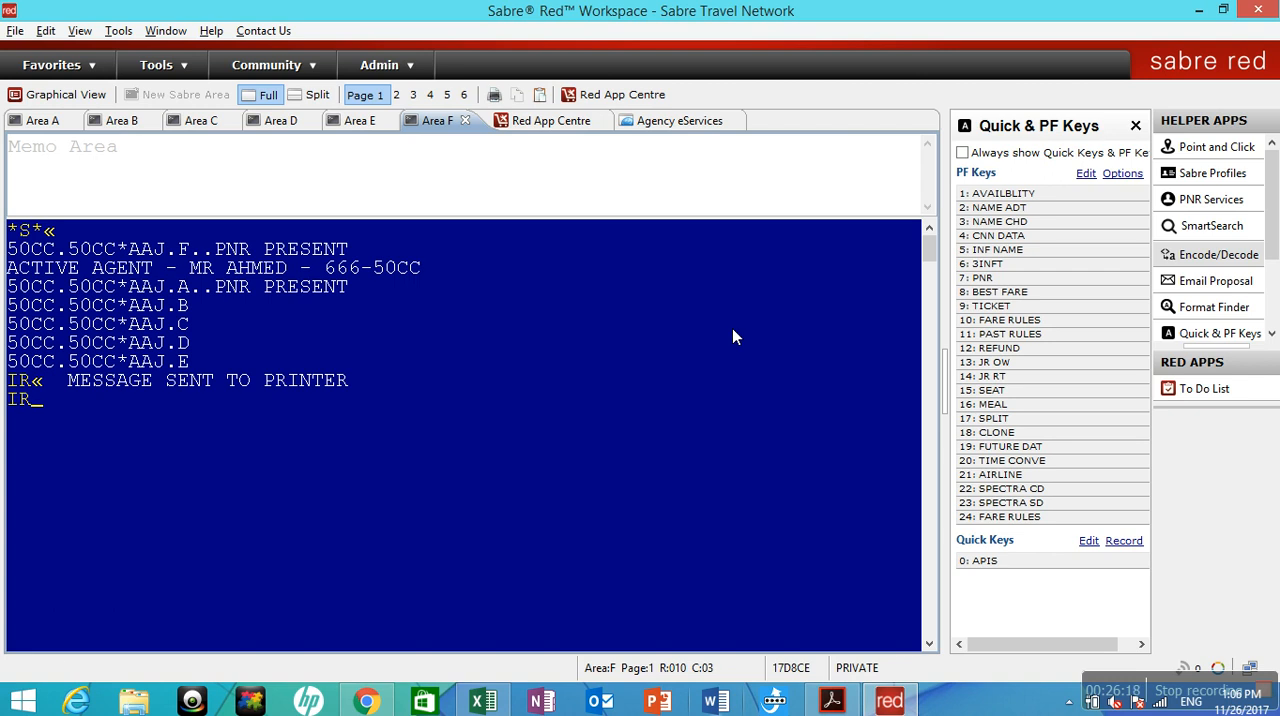
{"action": "type", "text": "IR"}
{"action": "key", "text": "Return"}
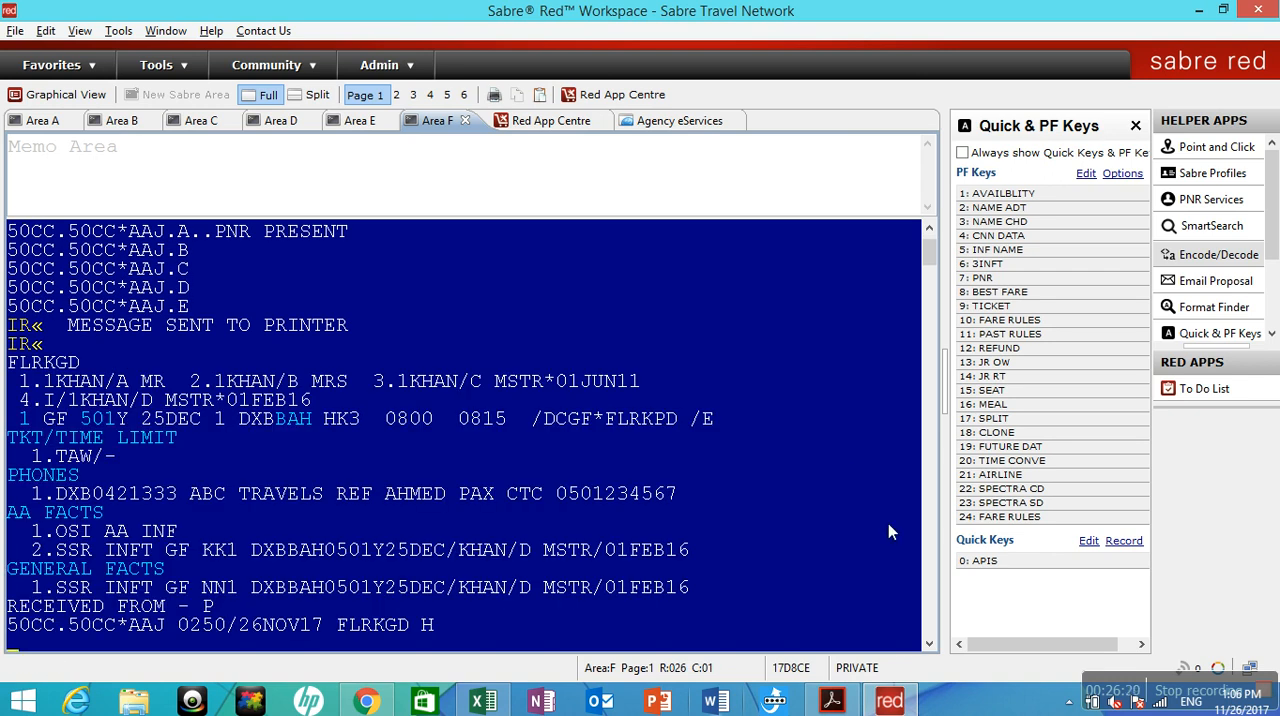
{"action": "left_click", "coordinate": [927, 647]}
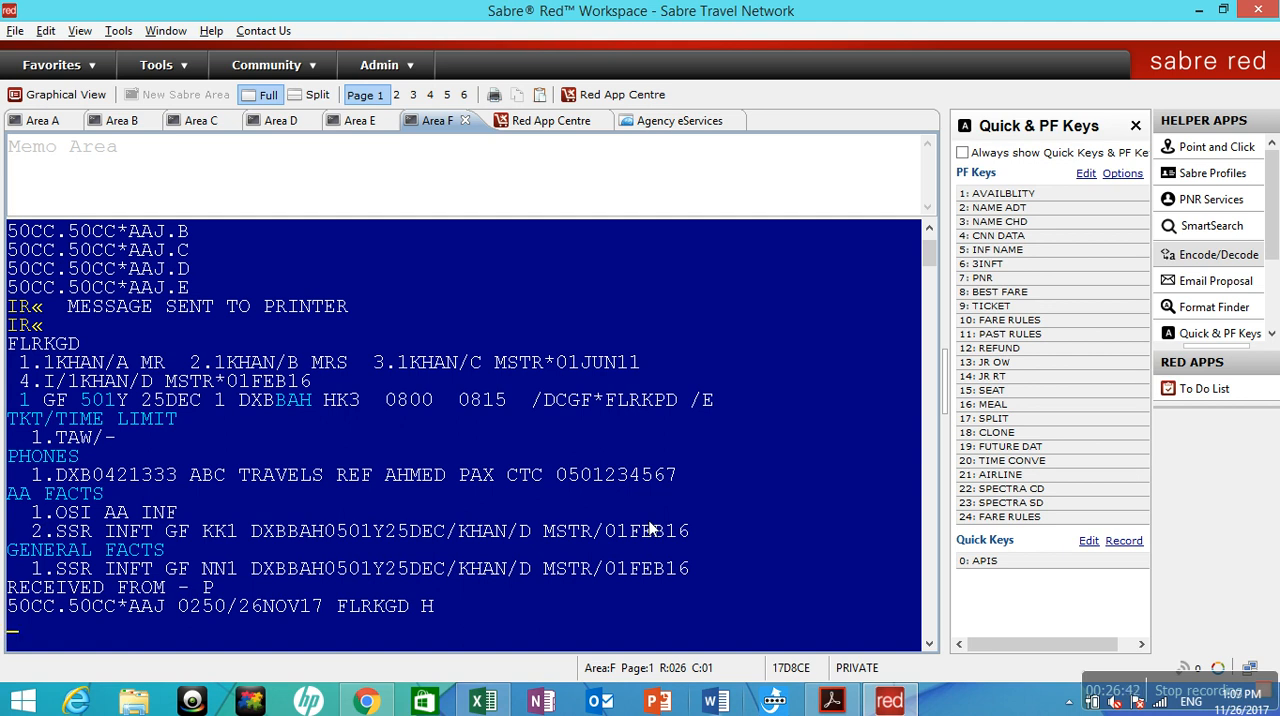
Try the EITINERARY SabreScript again, close the browser page, and decline to exit Sabre Red Workspace.
{"action": "key", "text": "ctrl+r"}
{"action": "left_click_drag", "start_coordinate": [600, 367], "coordinate": [604, 465]}
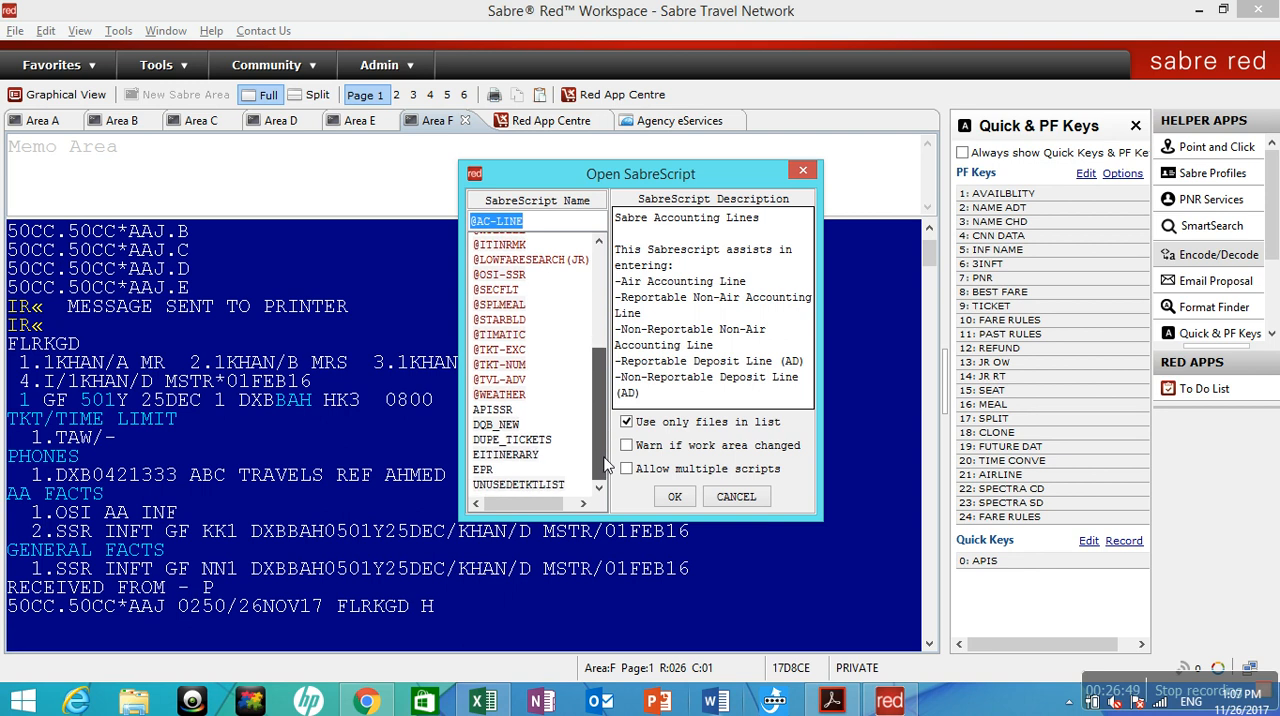
{"action": "left_click", "coordinate": [525, 455]}
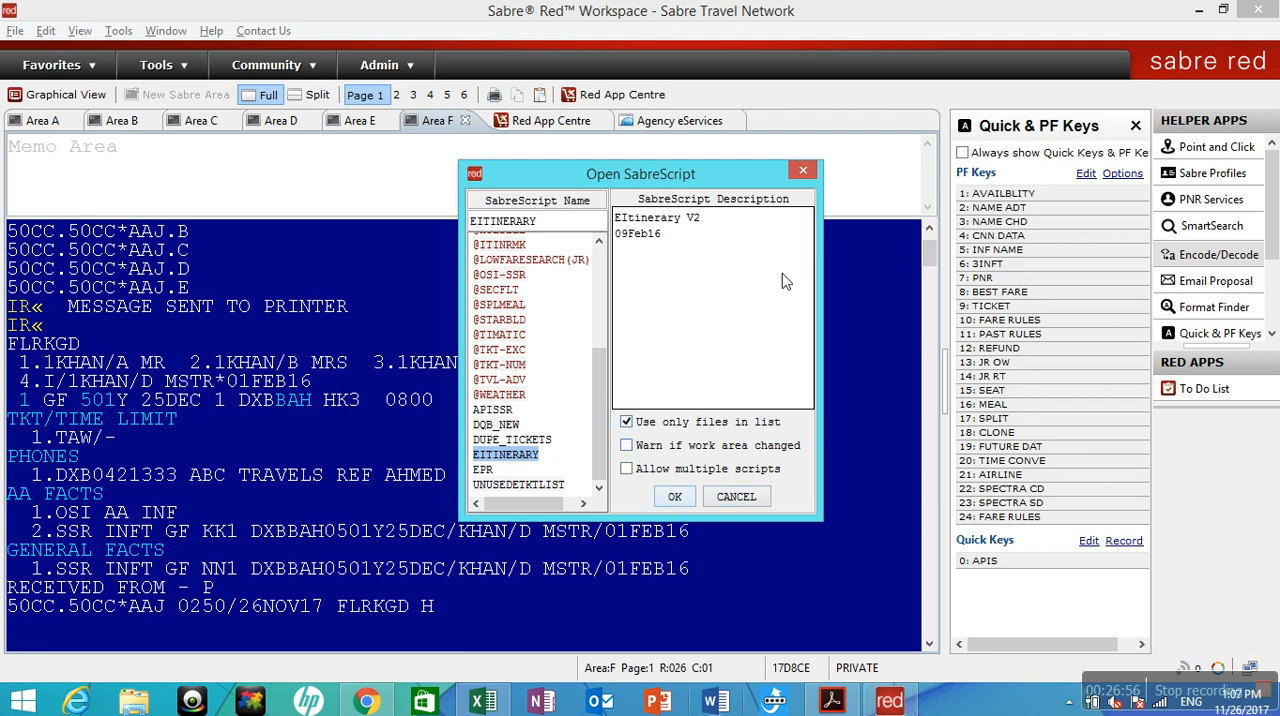
{"action": "left_click", "coordinate": [684, 496]}
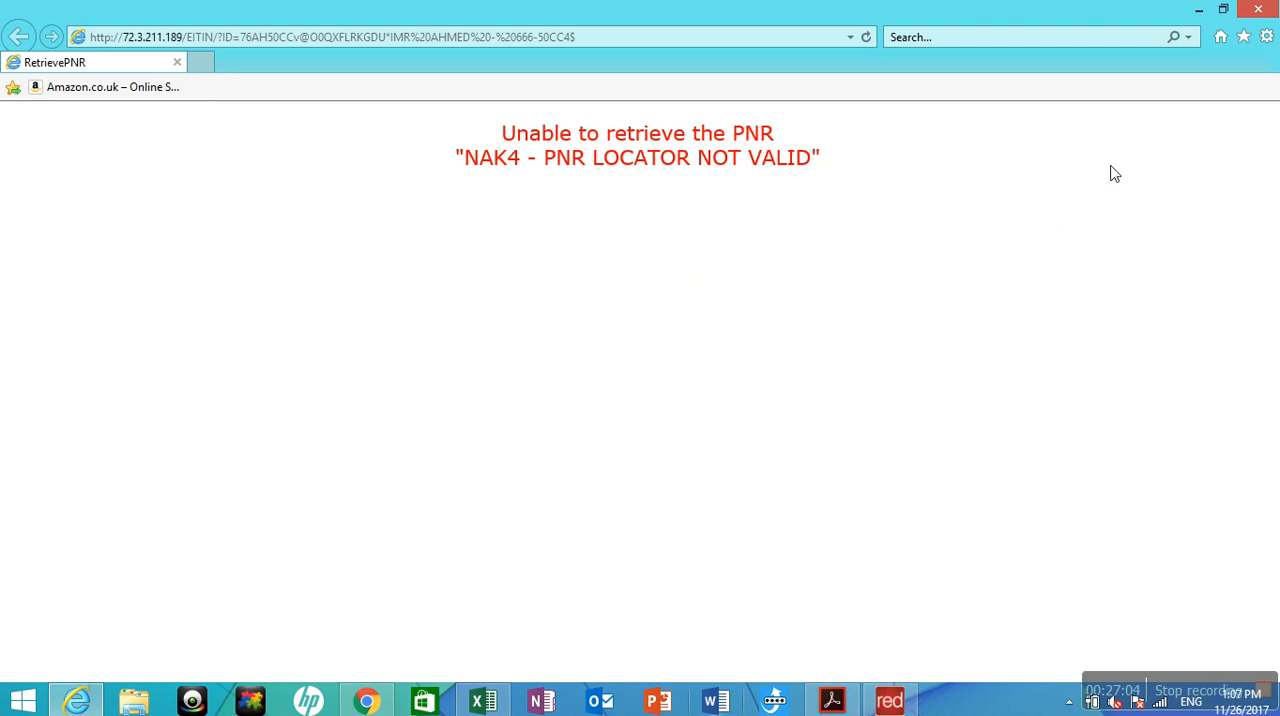
{"action": "key", "text": "super+c"}
{"action": "left_click", "coordinate": [976, 212]}
{"action": "left_click", "coordinate": [1258, 10]}
{"action": "left_click", "coordinate": [1258, 10]}
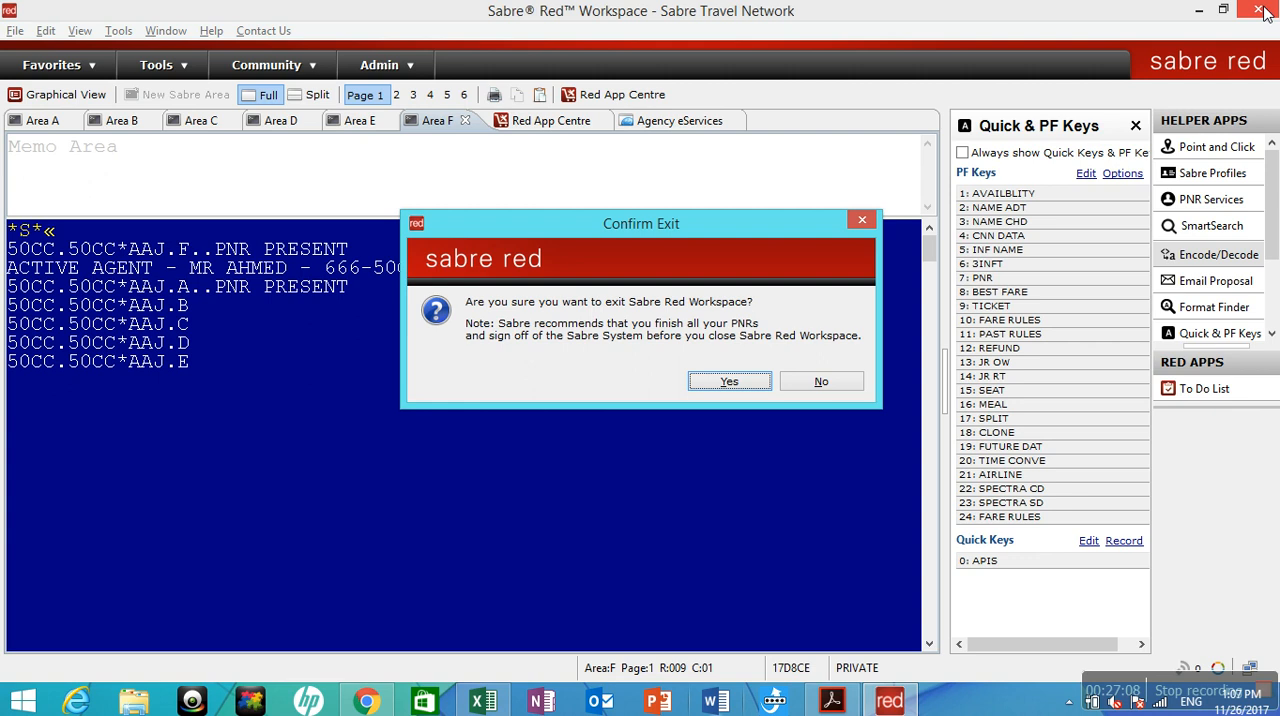
{"action": "left_click", "coordinate": [826, 381]}
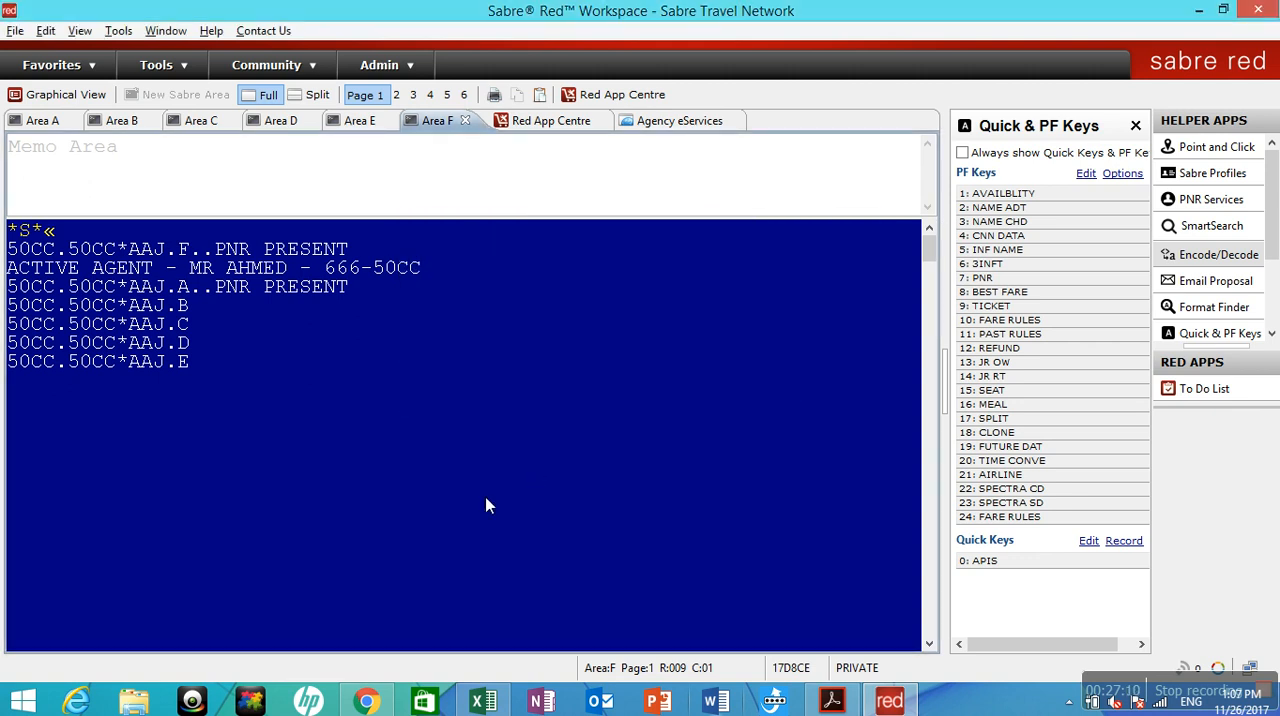
Redisplay the booking with IR, then price it with WP and store the price quotes with PQ.
{"action": "type", "text": "IR"}
{"action": "key", "text": "Return"}
{"action": "type", "text": "WP"}
{"action": "key", "text": "Return"}
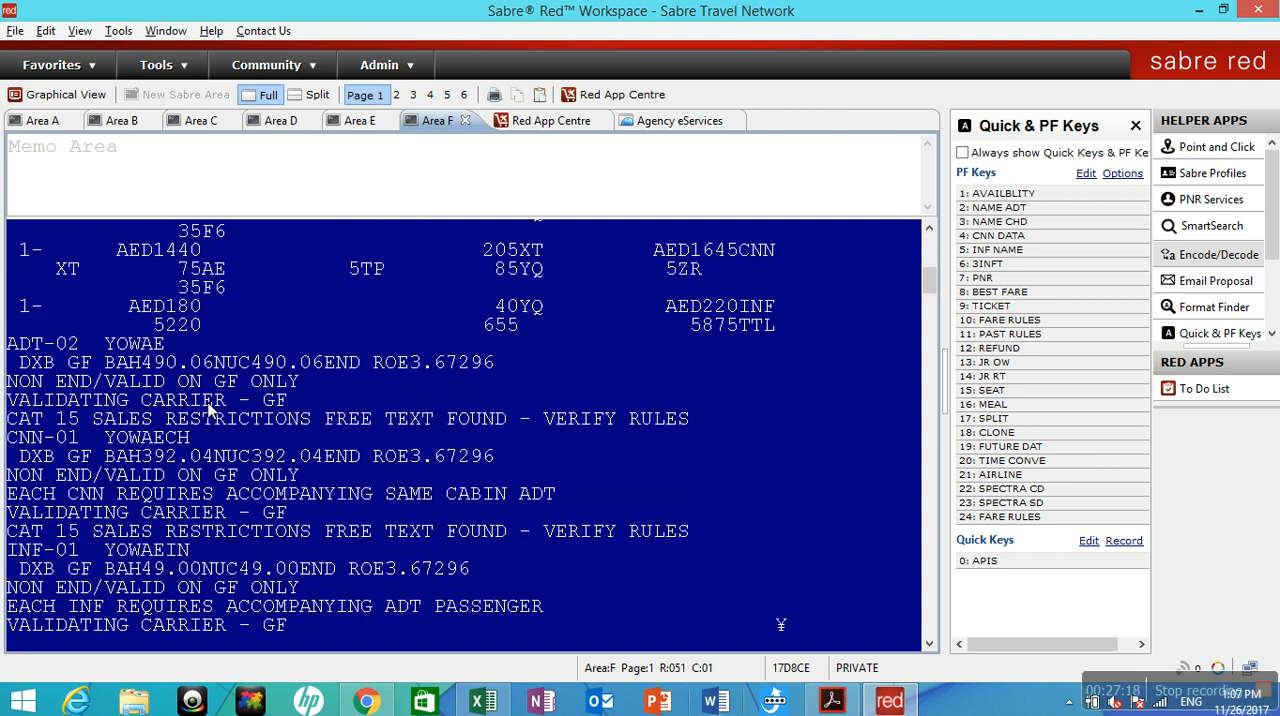
{"action": "type", "text": "PQ"}
{"action": "key", "text": "Return"}
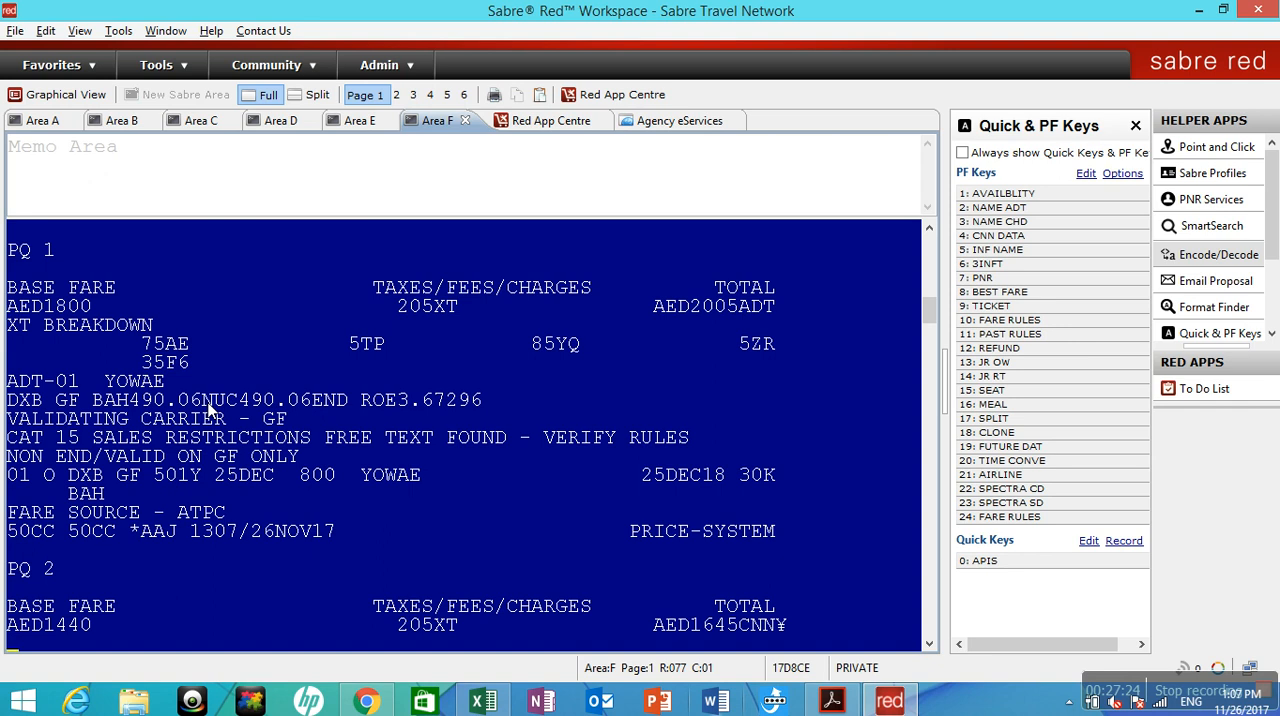
Save the booking with the received-from entry 6P and ER, and display the price quote summary with *PQS.
{"action": "type", "text": "6P"}
{"action": "key", "text": "Return"}
{"action": "type", "text": "ER"}
{"action": "key", "text": "Return"}
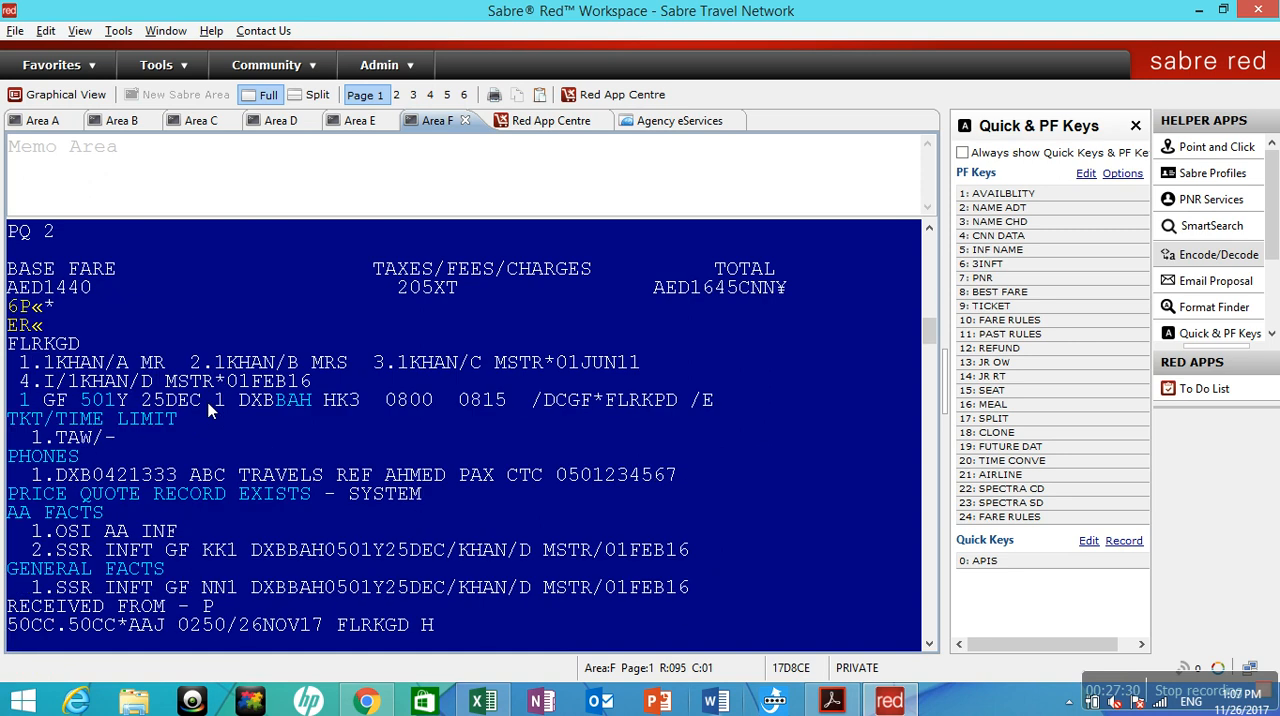
{"action": "type", "text": "*PQS"}
{"action": "key", "text": "Return"}
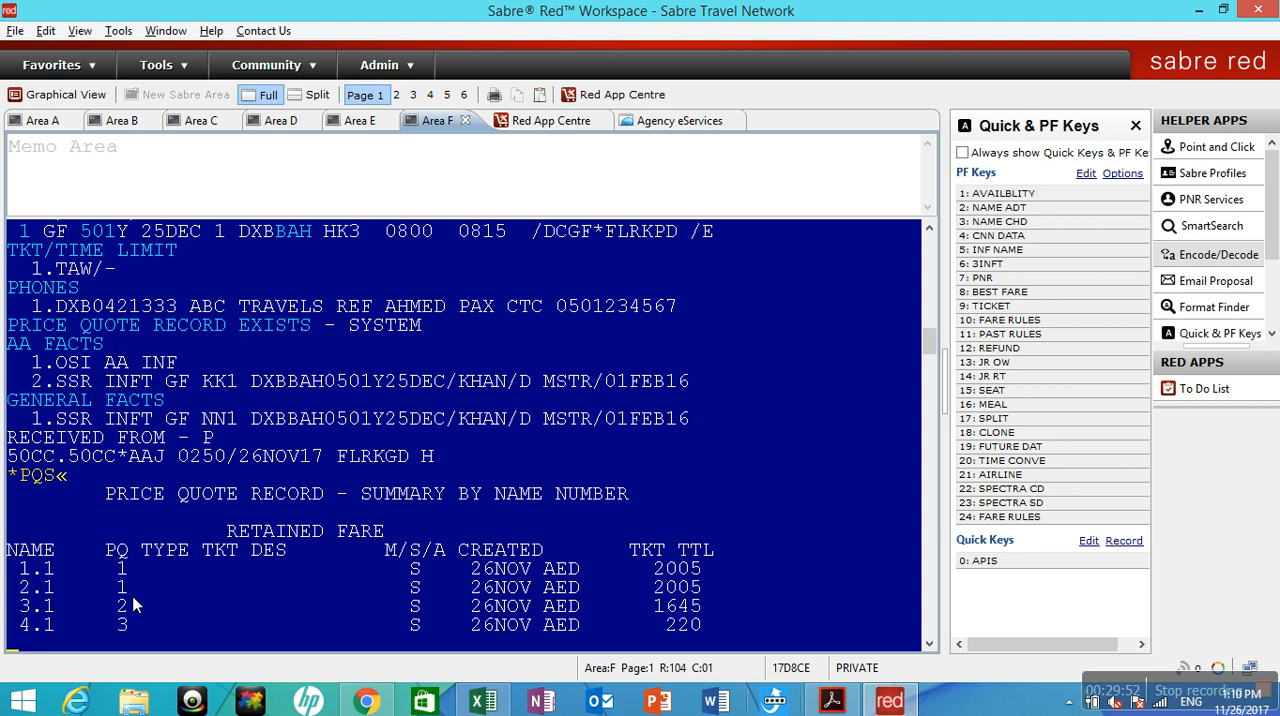
Start a ticketing entry for all three stored price quotes with W¥PQ1¥PQ2¥PQ3¥F.
{"action": "left_click", "coordinate": [144, 611]}
{"action": "key", "text": "Return"}
{"action": "key", "text": "Return"}
{"action": "key", "text": "Return"}
{"action": "key", "text": "Return"}
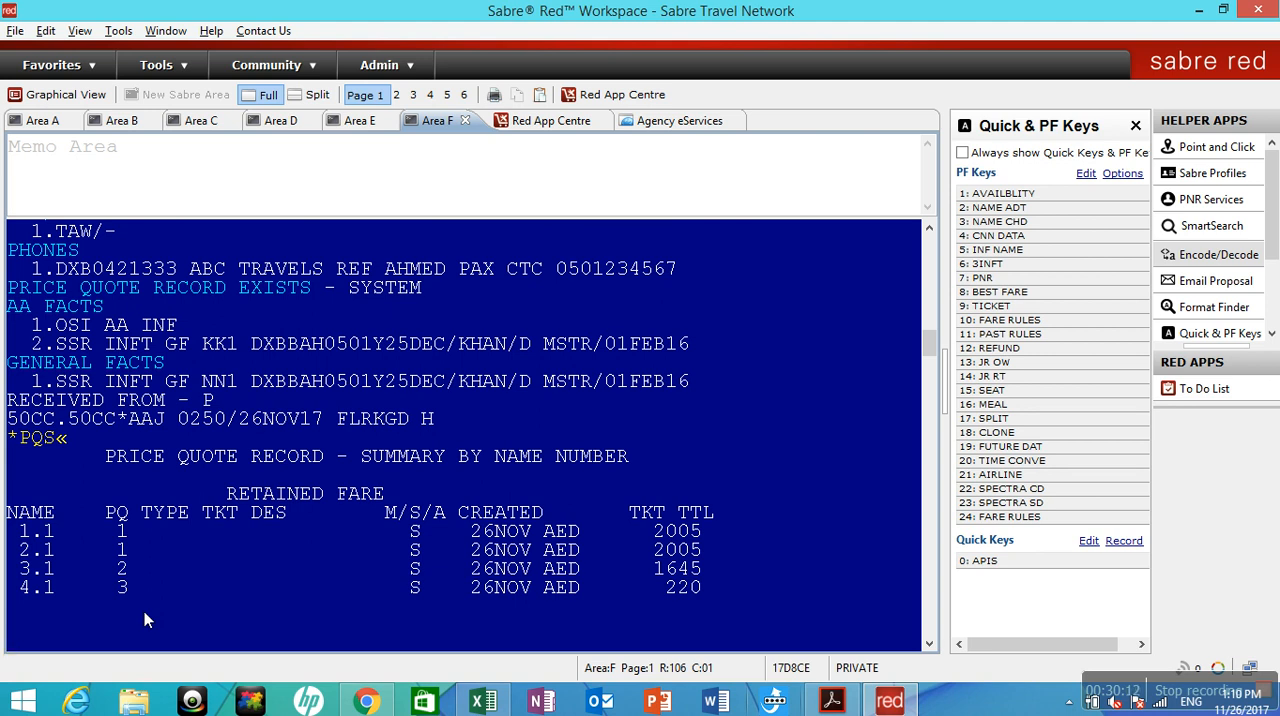
{"action": "type", "text": "W"}
{"action": "type", "text": "¥PQ1"}
{"action": "type", "text": "¥PQ2¥PQ3"}
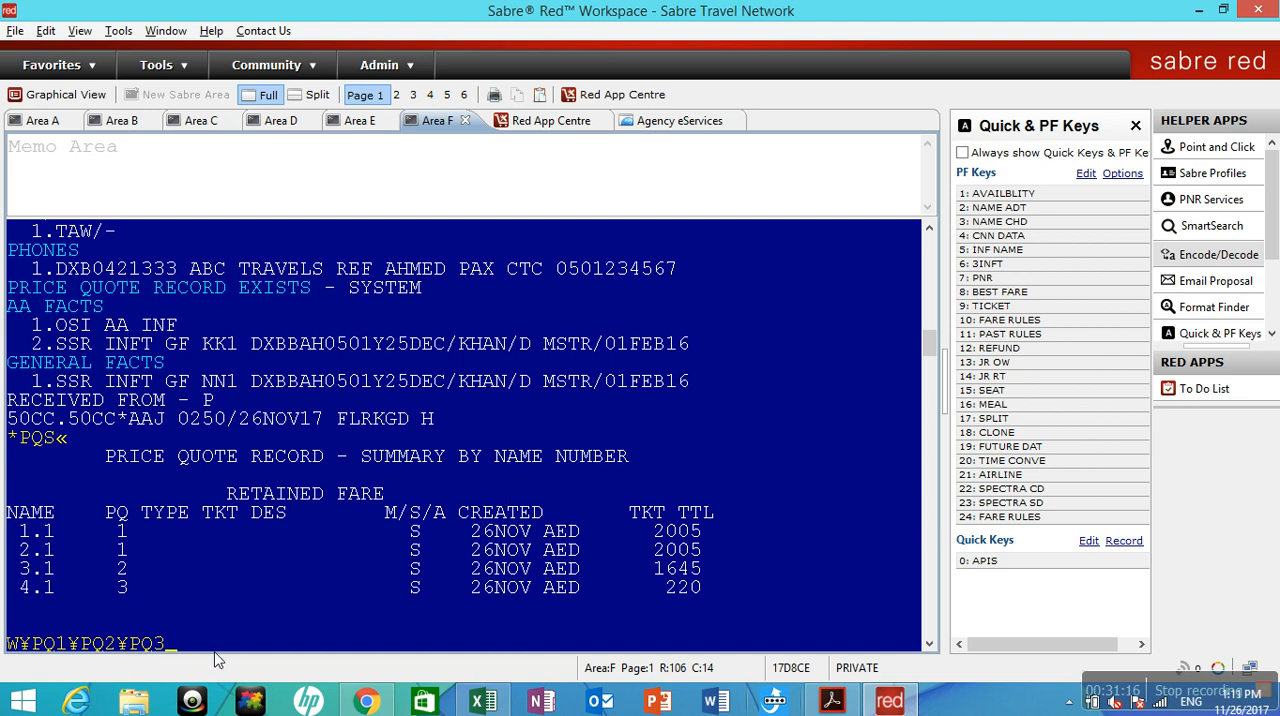
{"action": "type", "text": "¥"}
{"action": "type", "text": "F"}
{"action": "type", "text": "CAS"}
{"action": "type", "text": "H"}
Try cash and card forms of payment in the ticketing entry, including card number and expiry date, and erase them.
{"action": "key", "text": "BackSpace"}
{"action": "key", "text": "BackSpace"}
{"action": "key", "text": "BackSpace"}
{"action": "key", "text": "BackSpace"}
{"action": "type", "text": "*"}
{"action": "type", "text": "VI"}
{"action": "key", "text": "BackSpace"}
{"action": "key", "text": "BackSpace"}
{"action": "type", "text": "CA123456789/1220"}
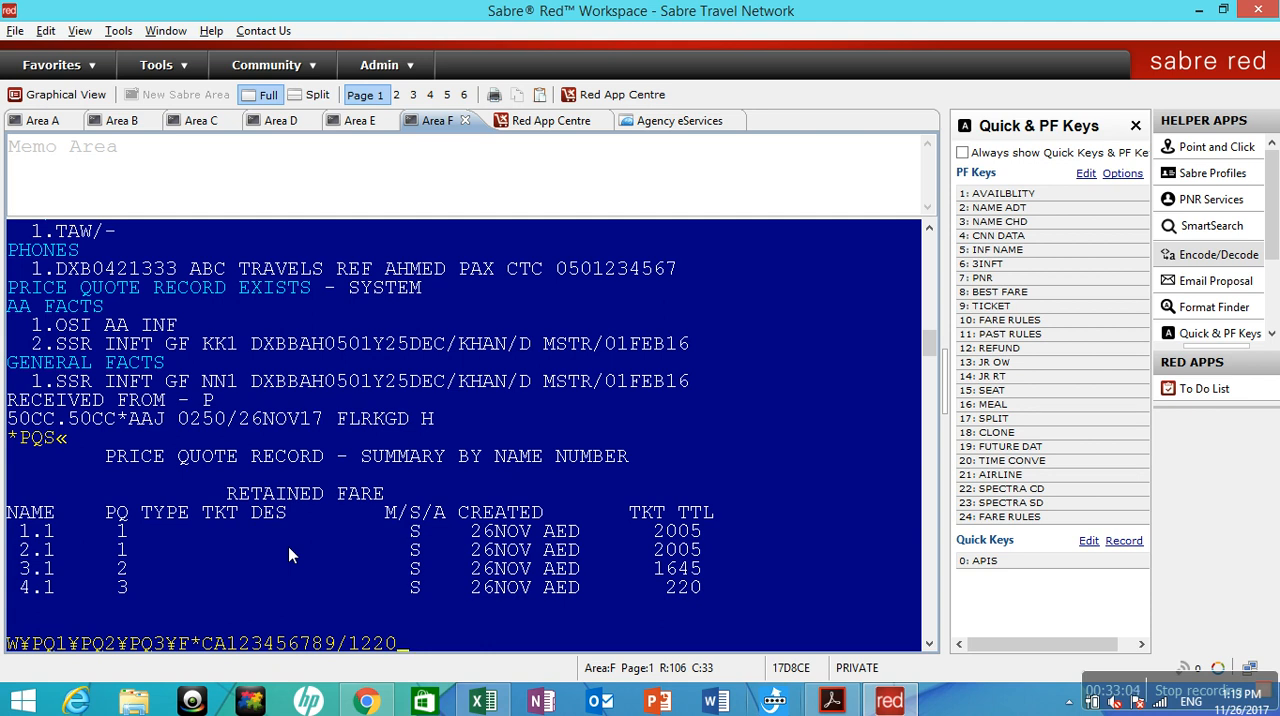
{"action": "key", "text": "BackSpace"}
{"action": "key", "text": "BackSpace"}
{"action": "key", "text": "BackSpace"}
{"action": "key", "text": "BackSpace"}
{"action": "key", "text": "BackSpace"}
{"action": "key", "text": "BackSpace"}
{"action": "key", "text": "BackSpace"}
{"action": "key", "text": "BackSpace"}
{"action": "key", "text": "BackSpace"}
{"action": "key", "text": "BackSpace"}
{"action": "key", "text": "BackSpace"}
{"action": "key", "text": "BackSpace"}
{"action": "key", "text": "BackSpace"}
{"action": "key", "text": "BackSpace"}
{"action": "key", "text": "BackSpace"}
{"action": "key", "text": "BackSpace"}
{"action": "key", "text": "BackSpace"}
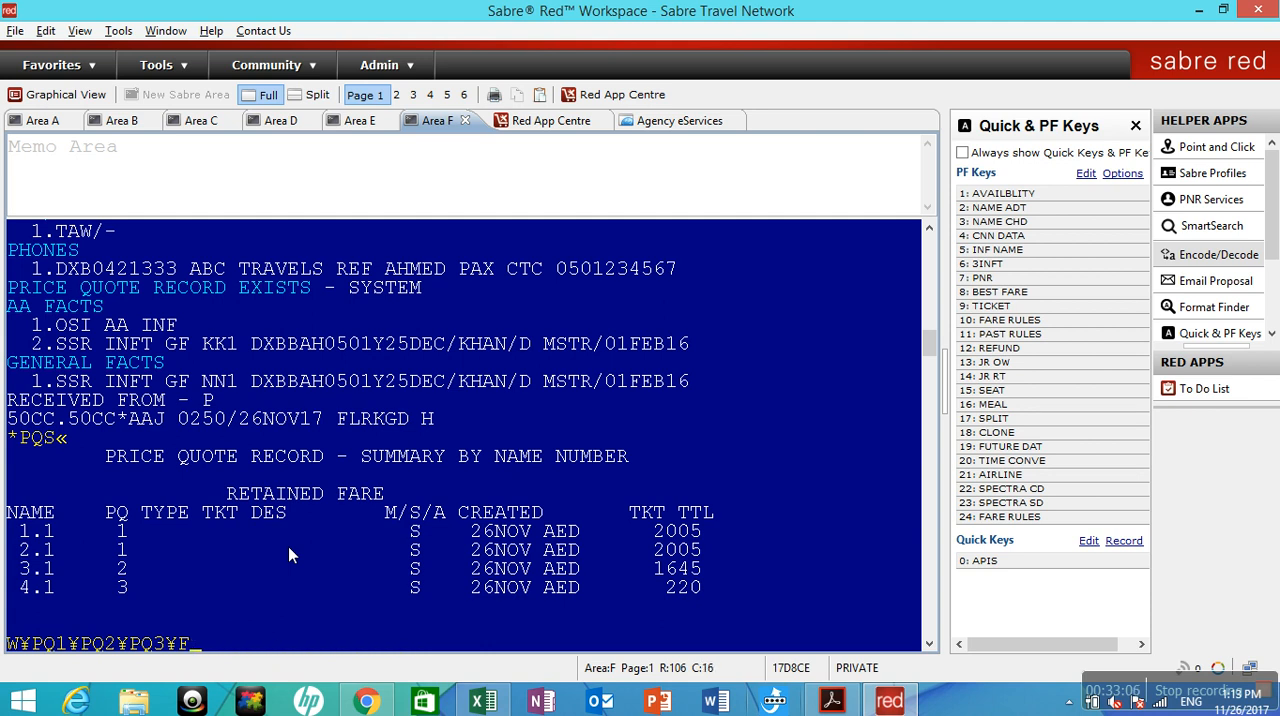
Complete the ticketing entry with CASH¥KP0¥AGF and issue the tickets.
{"action": "type", "text": "CASH¥KP0"}
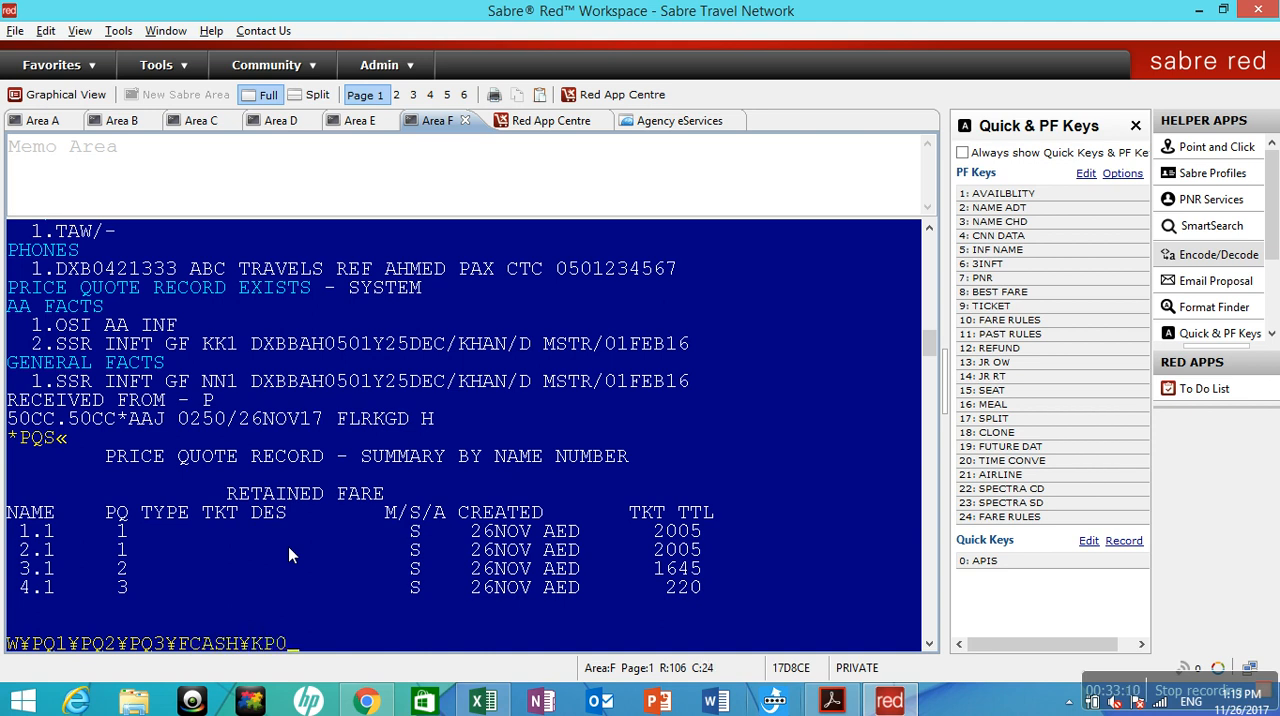
{"action": "type", "text": "¥AGF"}
{"action": "key", "text": "Return"}
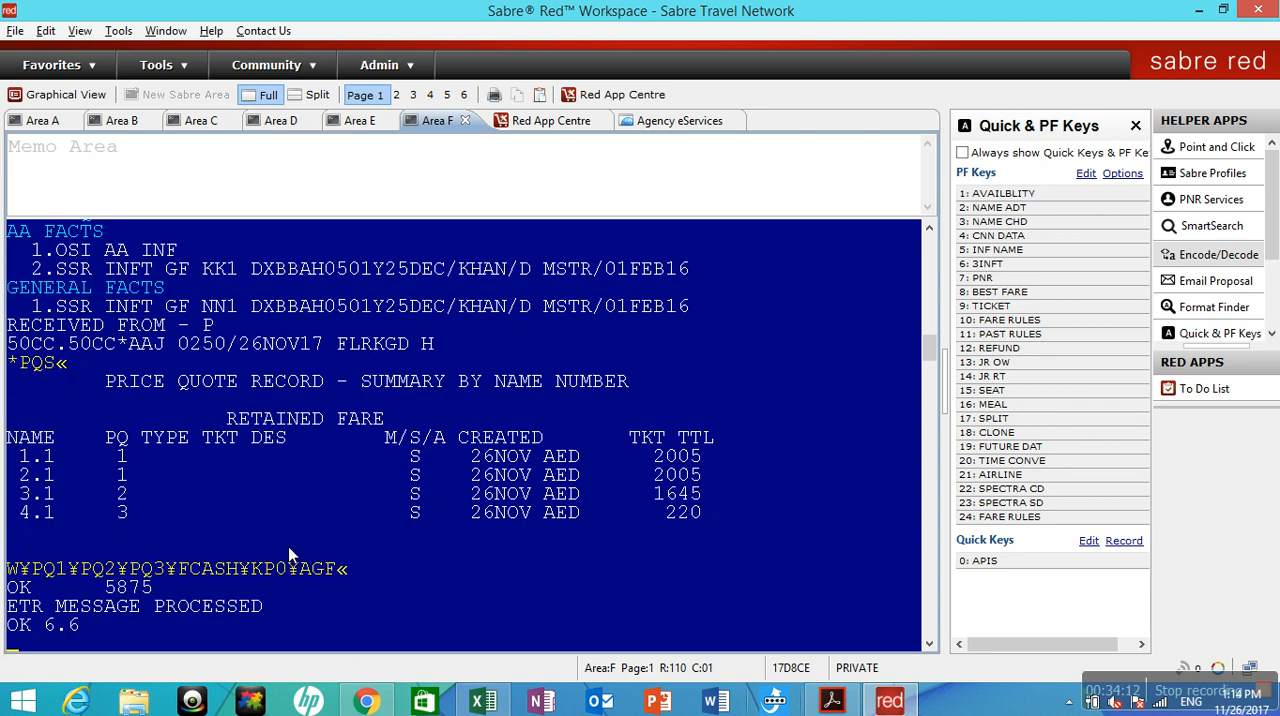
End and redisplay the booking with ETER, list its ticket numbers with *T, and review the ticketing output.
{"action": "type", "text": "ETER"}
{"action": "key", "text": "Return"}
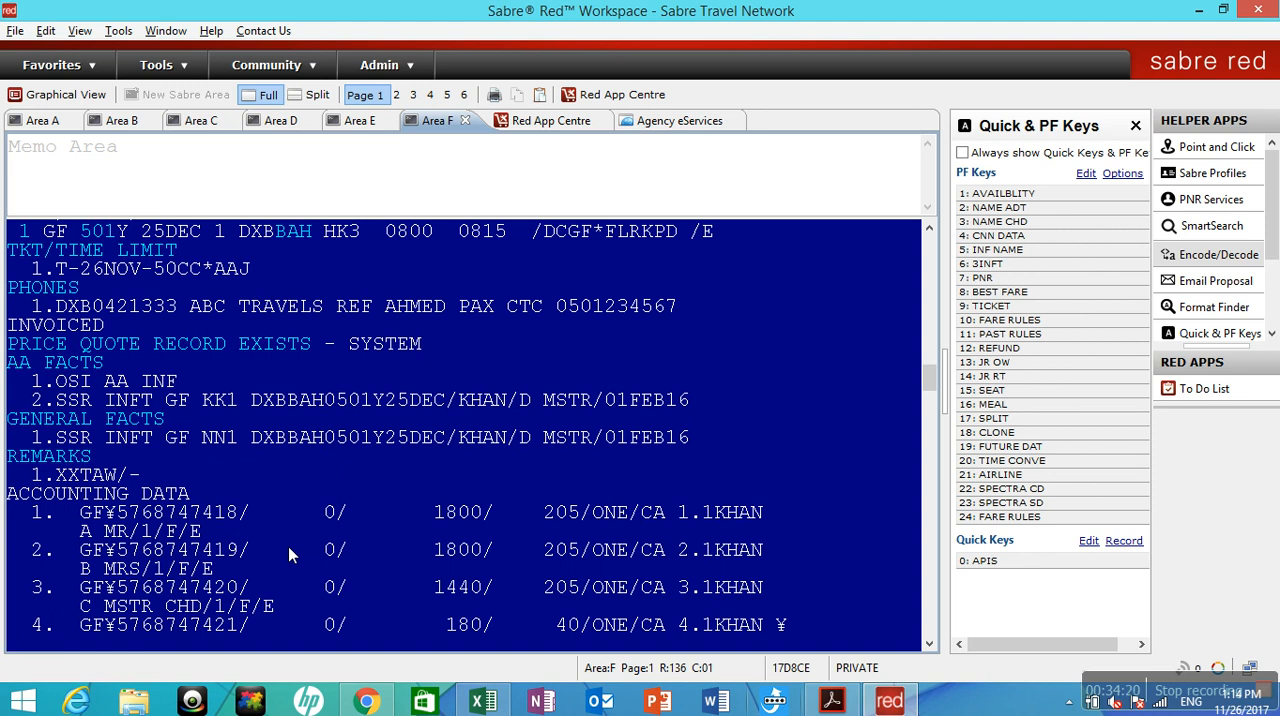
{"action": "type", "text": "*T"}
{"action": "key", "text": "Return"}
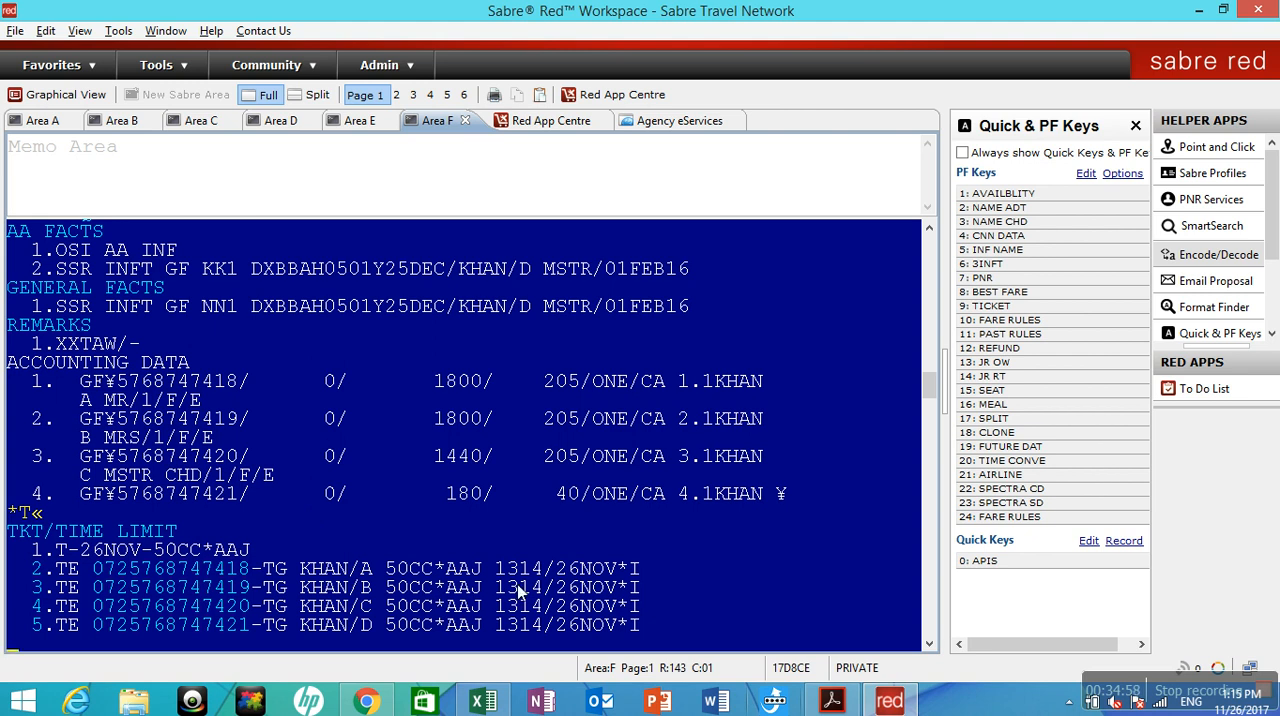
{"action": "left_click_drag", "start_coordinate": [928, 386], "coordinate": [931, 359]}
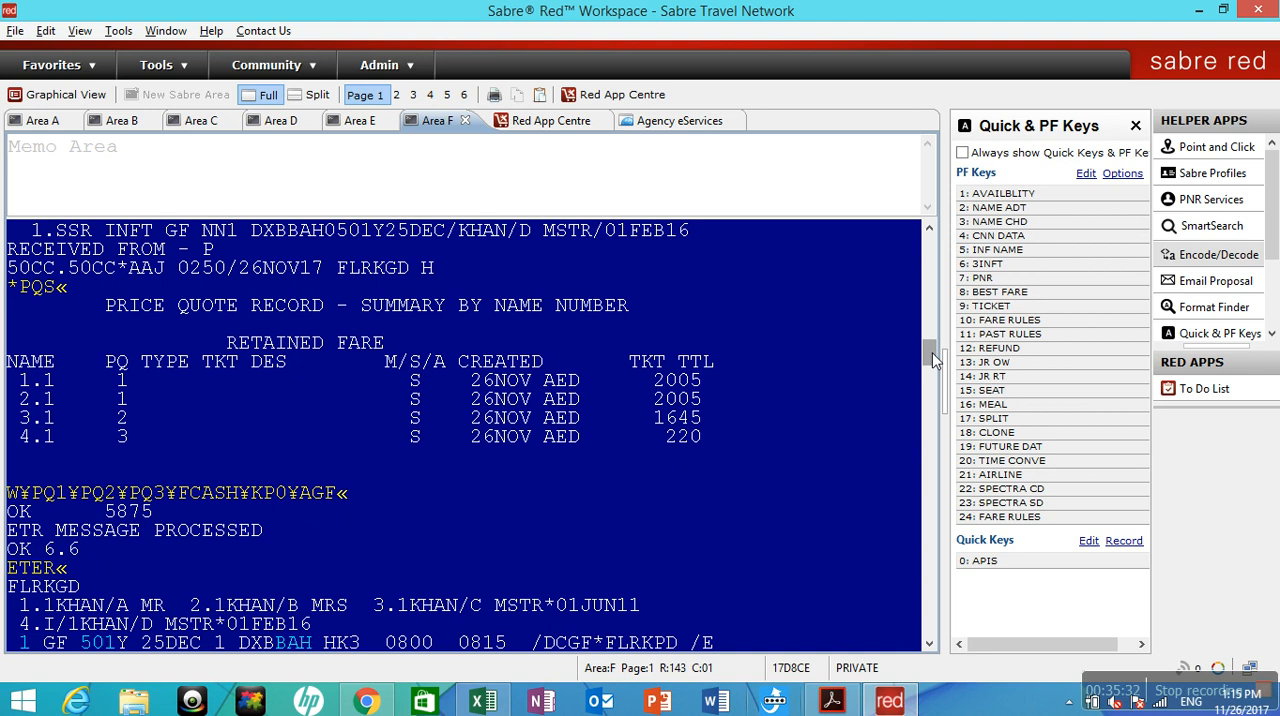
{"action": "left_click_drag", "start_coordinate": [933, 360], "coordinate": [934, 391]}
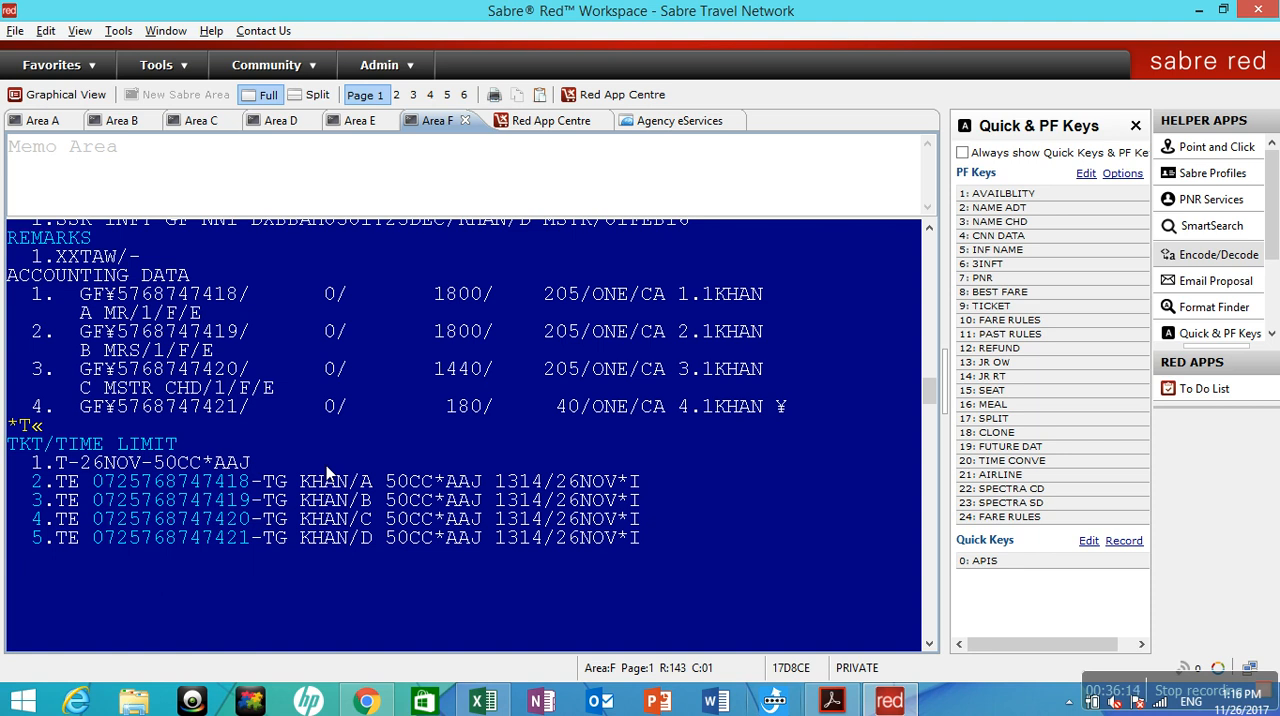
Display the first passenger's electronic ticket record with WETR*2 and its expanded version with WETR*2/E.
{"action": "type", "text": "WETR"}
{"action": "type", "text": "*2"}
{"action": "key", "text": "Return"}
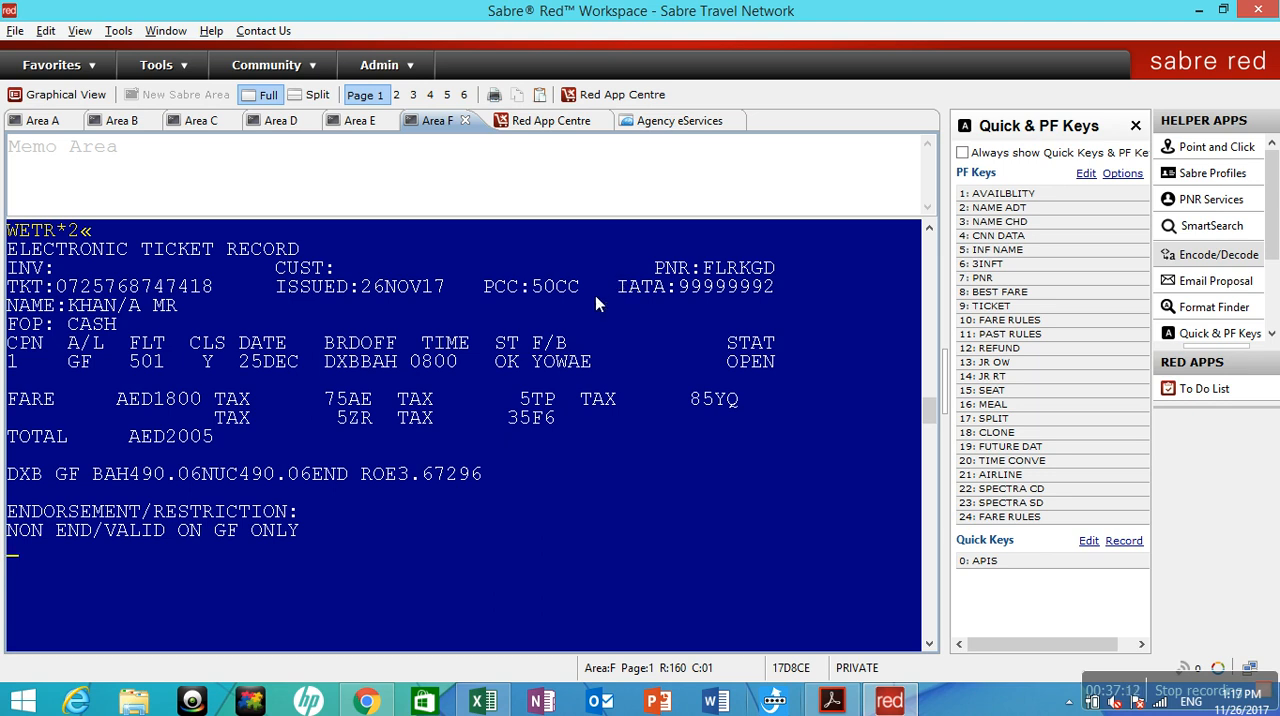
{"action": "type", "text": "WETR*2/E"}
{"action": "key", "text": "Return"}
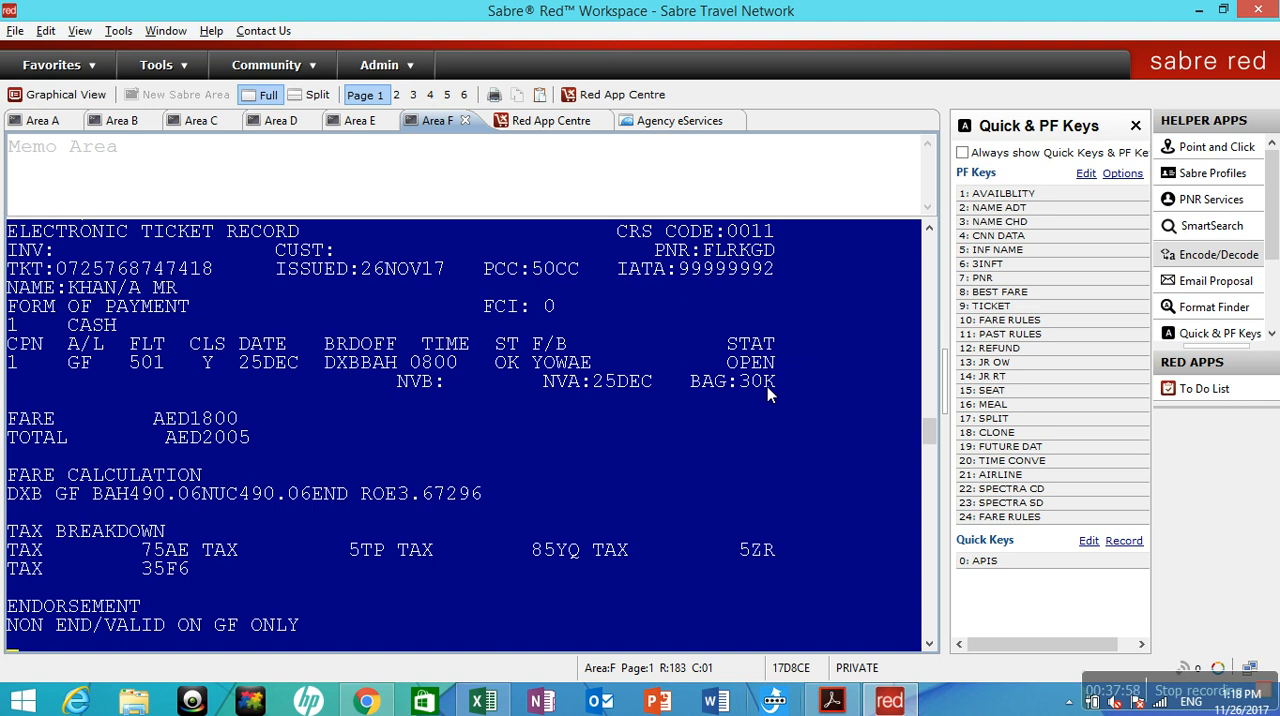
Ignore and redisplay the ticketed booking with IR and review its names and itinerary.
{"action": "type", "text": "IR"}
{"action": "key", "text": "Return"}
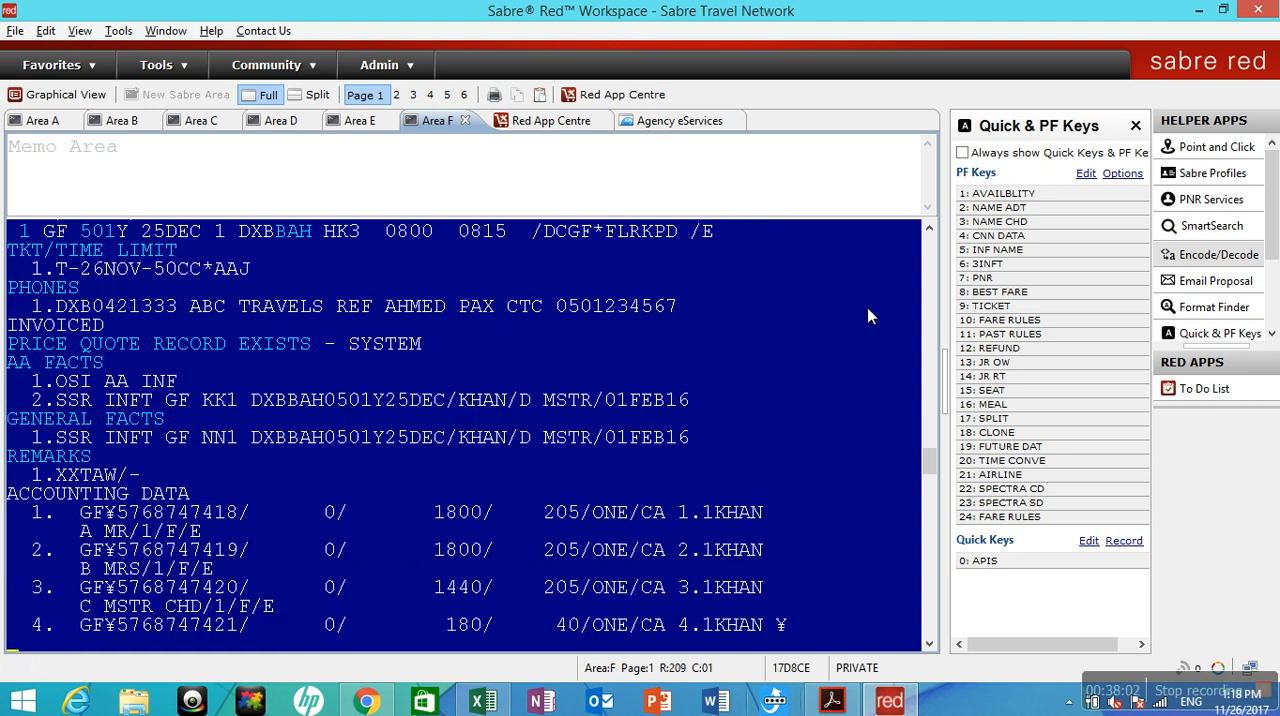
{"action": "mouse_move", "coordinate": [933, 485]}
{"action": "left_mouse_down"}
{"action": "mouse_move", "coordinate": [935, 451]}
{"action": "mouse_move", "coordinate": [937, 462]}
{"action": "left_mouse_up"}
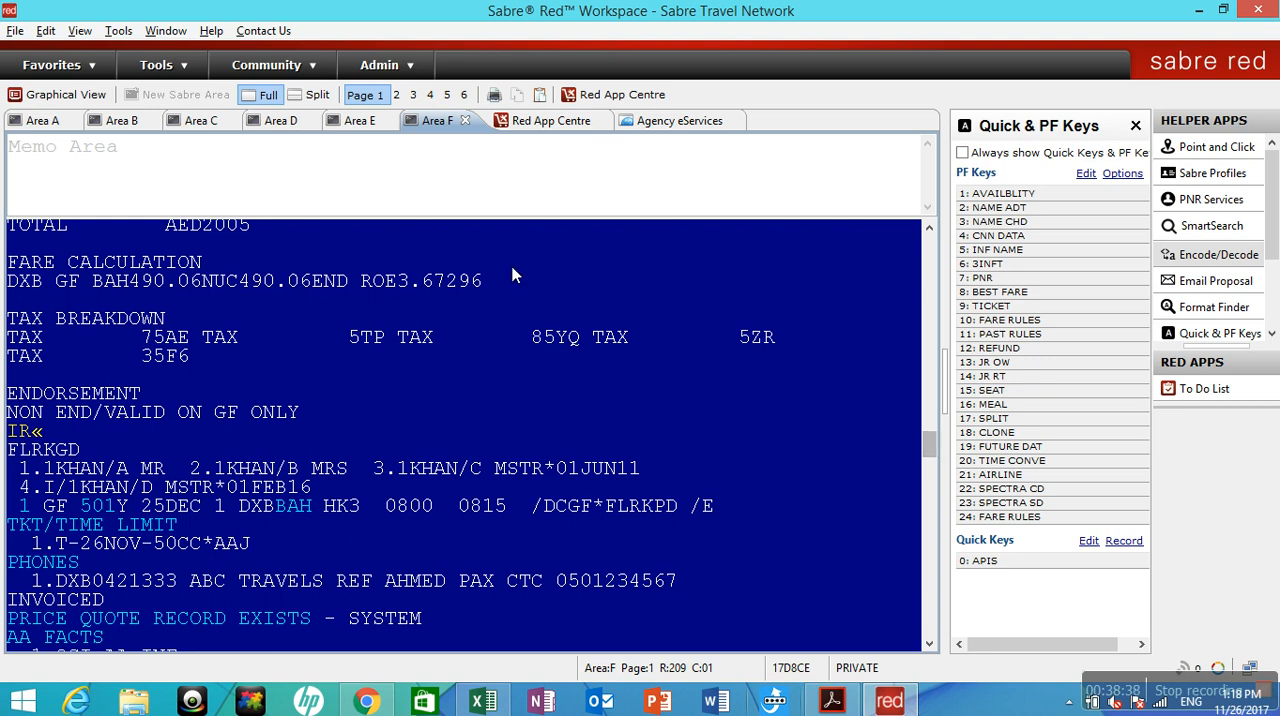
Try a JR fare search in Area E with action P, from DXB to BAH, and a 25 December departure date.
{"action": "left_click", "coordinate": [357, 130]}
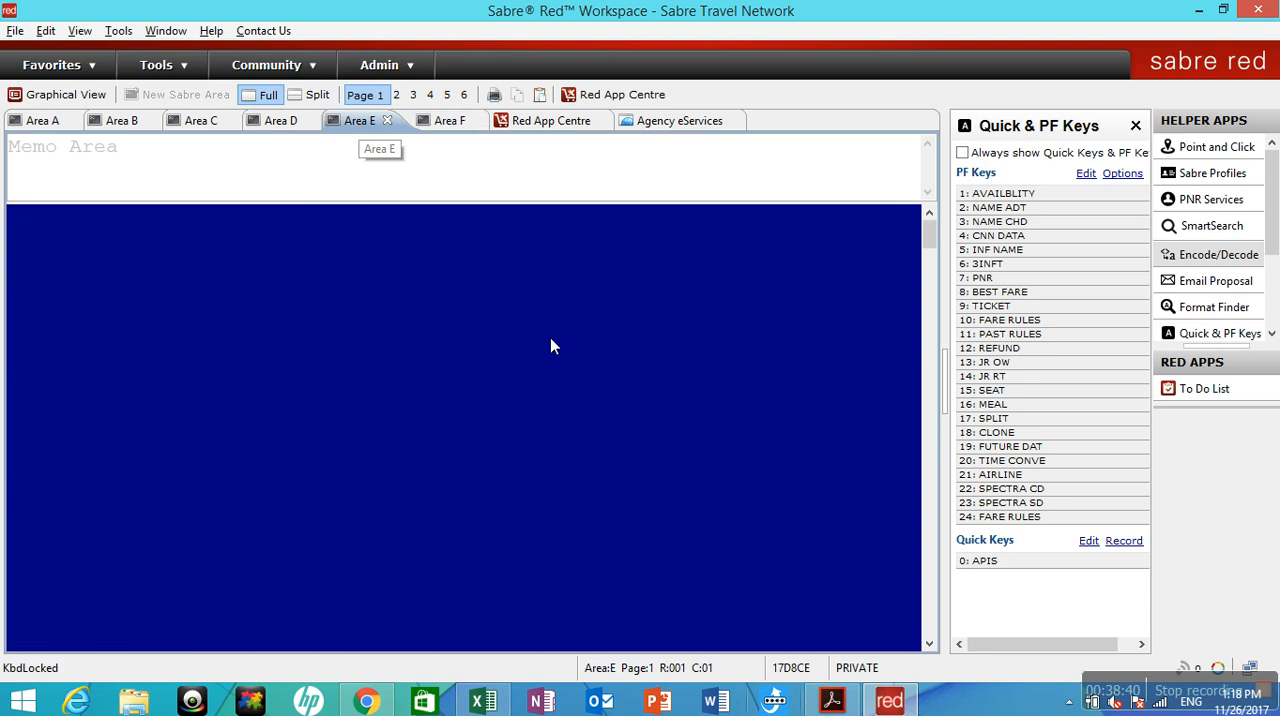
{"action": "type", "text": "JR"}
{"action": "key", "text": "Return"}
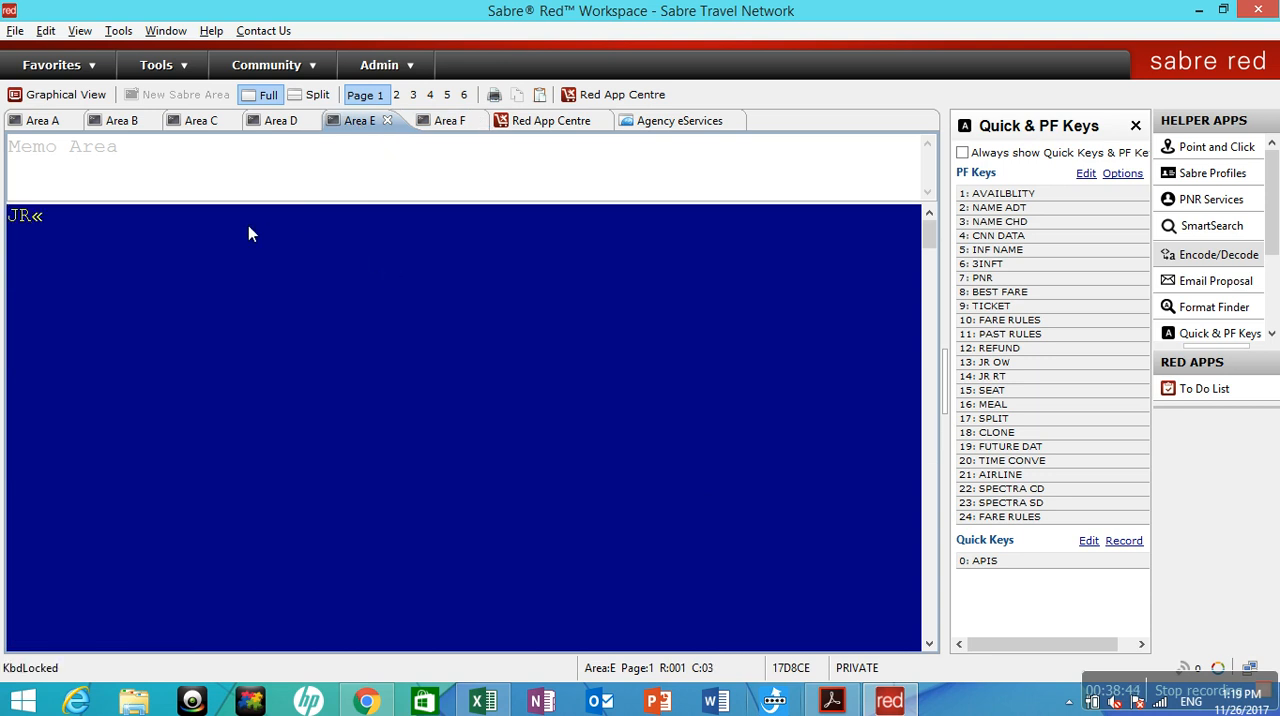
{"action": "type", "text": "P"}
{"action": "key", "text": "Tab"}
{"action": "key", "text": "Tab"}
{"action": "key", "text": "Tab"}
{"action": "key", "text": "Tab"}
{"action": "key", "text": "Tab"}
{"action": "key", "text": "Tab"}
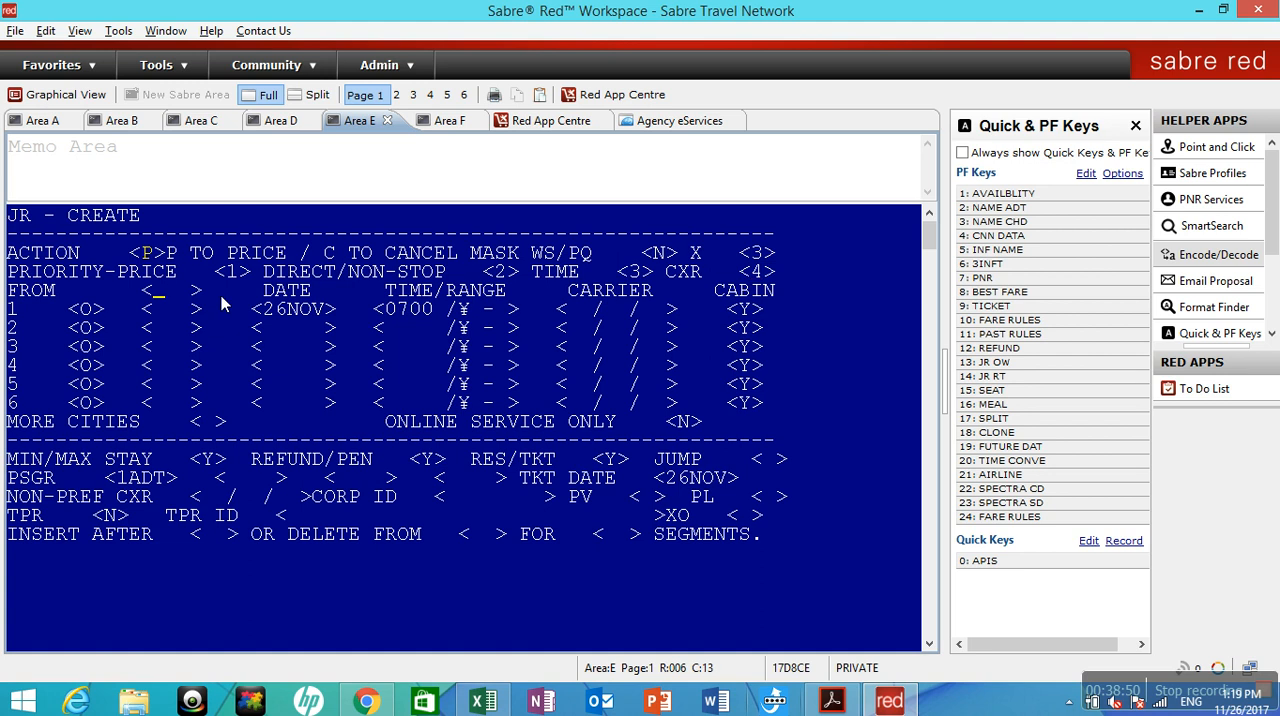
{"action": "type", "text": "DXB"}
{"action": "key", "text": "Tab"}
{"action": "type", "text": "BAH25DE C"}
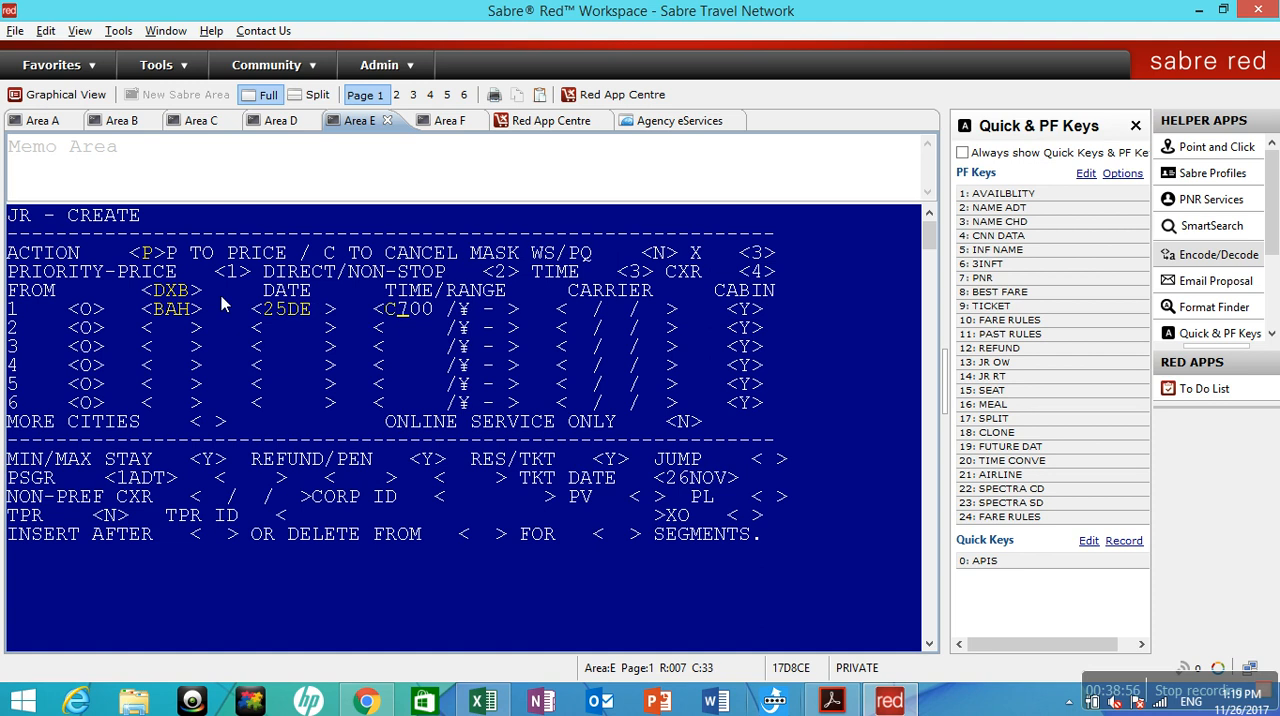
{"action": "key", "text": "Return"}
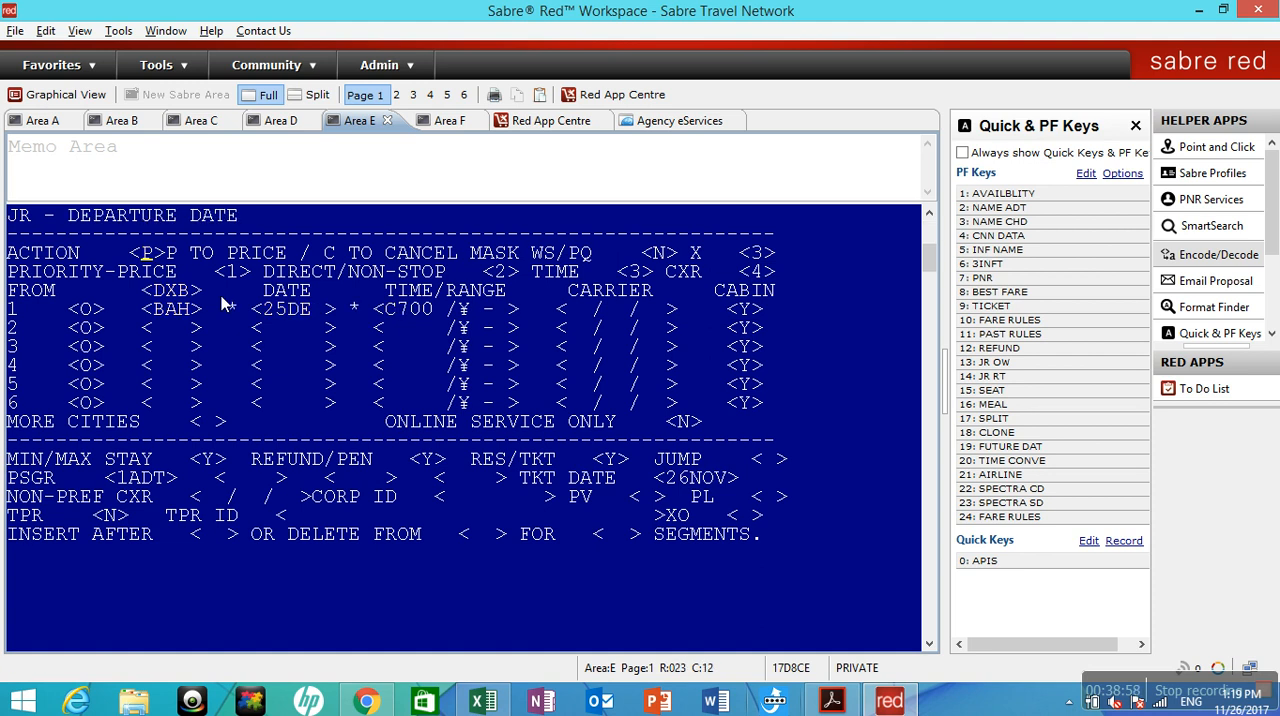
Correct the JR departure date to 25DEC, resubmit the mask, and discard the transaction with I.
{"action": "key", "text": "Tab"}
{"action": "key", "text": "Tab"}
{"action": "key", "text": "Tab"}
{"action": "key", "text": "Tab"}
{"action": "key", "text": "Tab"}
{"action": "key", "text": "Tab"}
{"action": "key", "text": "Tab"}
{"action": "key", "text": "Tab"}
{"action": "key", "text": "Tab"}
{"action": "key", "text": "Tab"}
{"action": "key", "text": "Tab"}
{"action": "type", "text": "25DEC"}
{"action": "key", "text": "Return"}
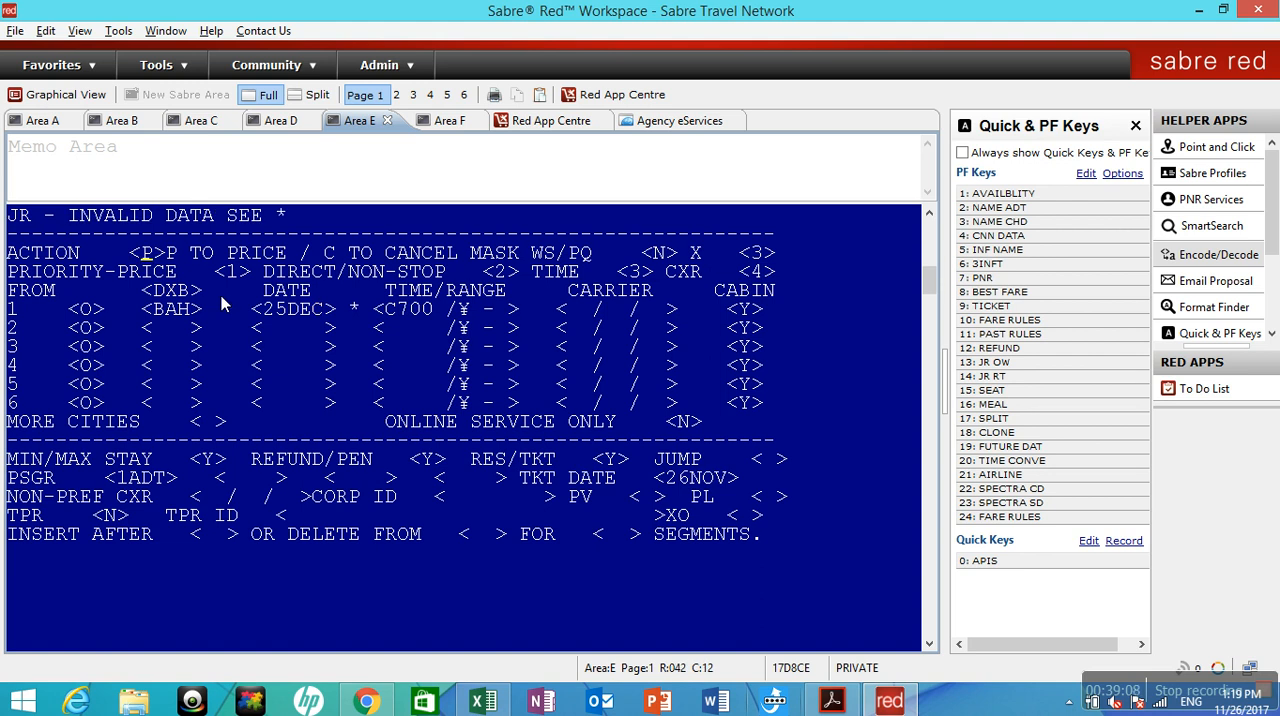
{"action": "key", "text": "Return"}
{"action": "key", "text": "Return"}
{"action": "key", "text": "Return"}
{"action": "key", "text": "Return"}
{"action": "key", "text": "Return"}
{"action": "key", "text": "Return"}
{"action": "key", "text": "Return"}
{"action": "key", "text": "Return"}
{"action": "key", "text": "Return"}
{"action": "key", "text": "Return"}
{"action": "key", "text": "Return"}
{"action": "key", "text": "Return"}
{"action": "key", "text": "Return"}
{"action": "key", "text": "Return"}
{"action": "key", "text": "Return"}
{"action": "key", "text": "Return"}
{"action": "key", "text": "Return"}
{"action": "key", "text": "Return"}
{"action": "type", "text": "I"}
{"action": "key", "text": "Return"}
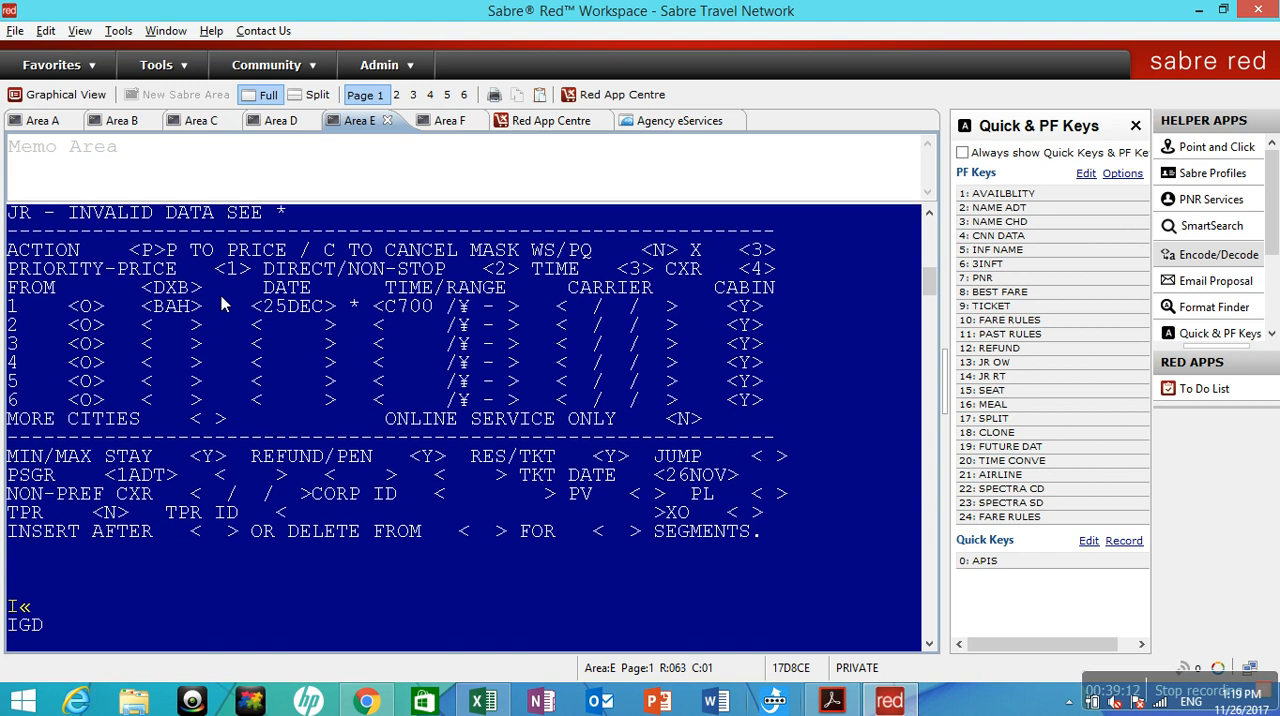
Reopen a cleared JR mask and price one adult from DXB to BAH on 25DEC with action P.
{"action": "key", "text": "Pause"}
{"action": "type", "text": "JR¤"}
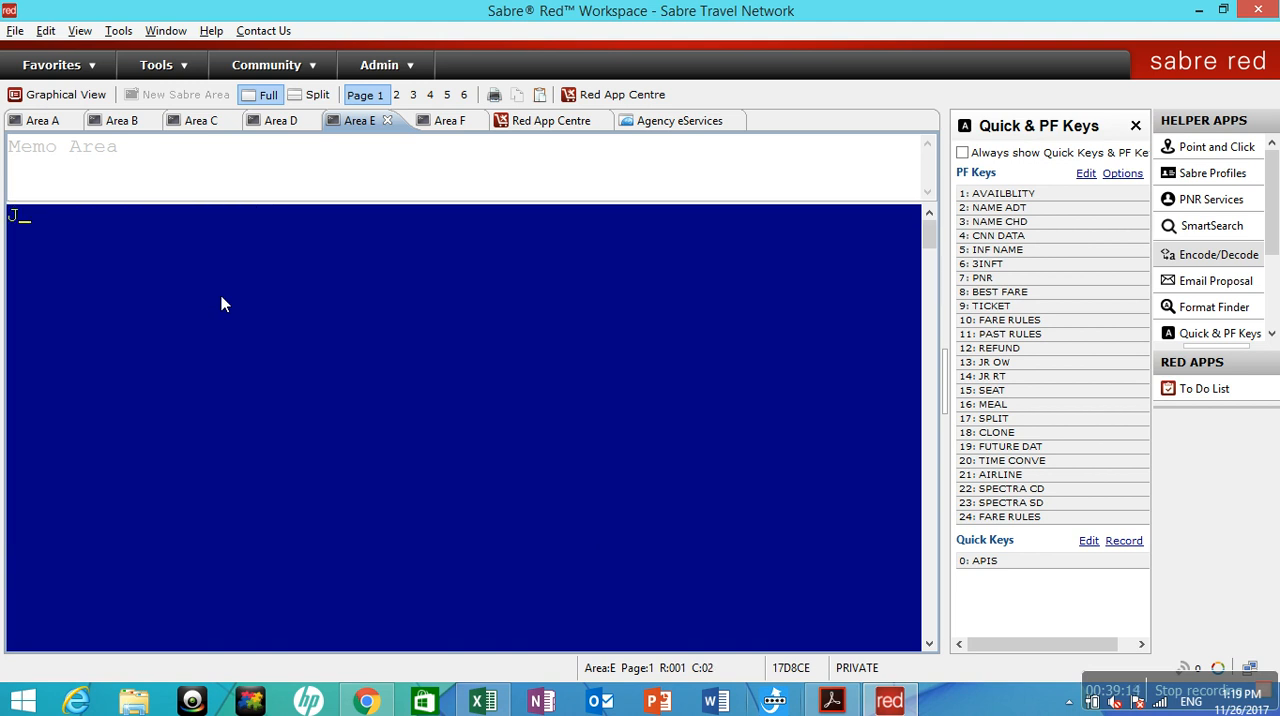
{"action": "key", "text": "Return"}
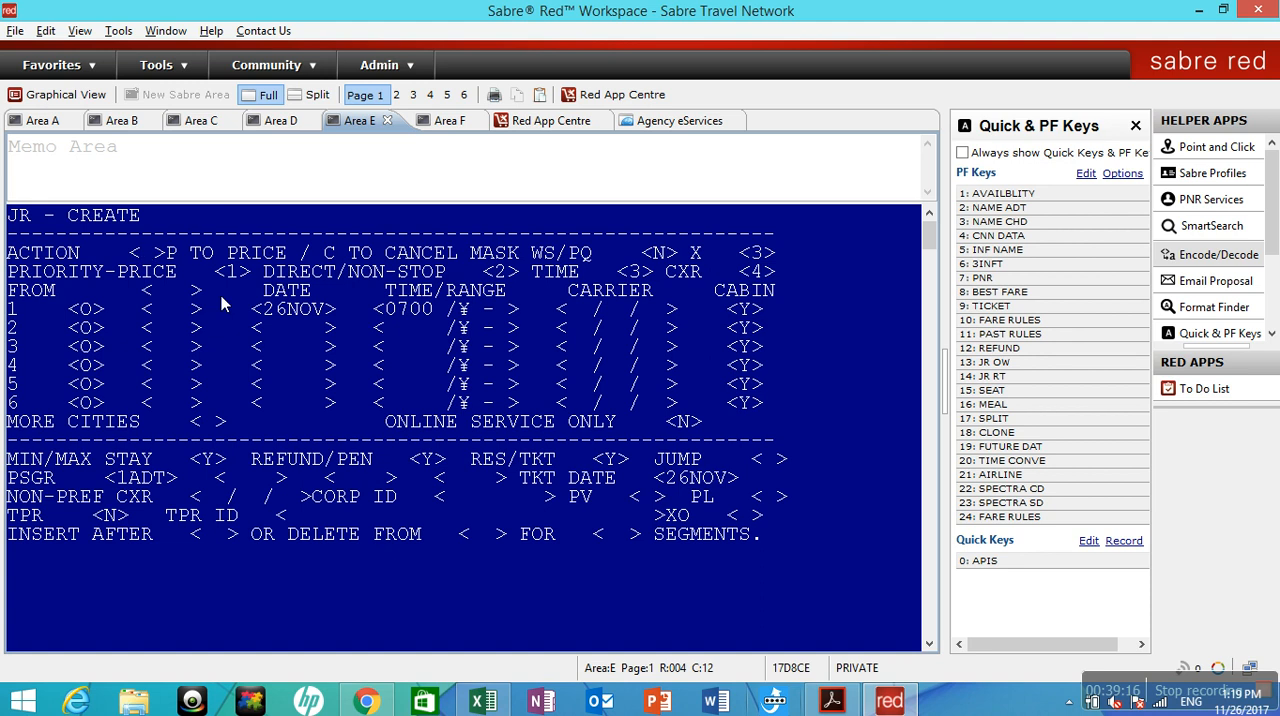
{"action": "type", "text": "P"}
{"action": "key", "text": "Tab"}
{"action": "key", "text": "Tab"}
{"action": "key", "text": "Tab"}
{"action": "key", "text": "Tab"}
{"action": "key", "text": "Tab"}
{"action": "type", "text": "DXB"}
{"action": "key", "text": "Tab"}
{"action": "key", "text": "Tab"}
{"action": "type", "text": "BAH"}
{"action": "key", "text": "Tab"}
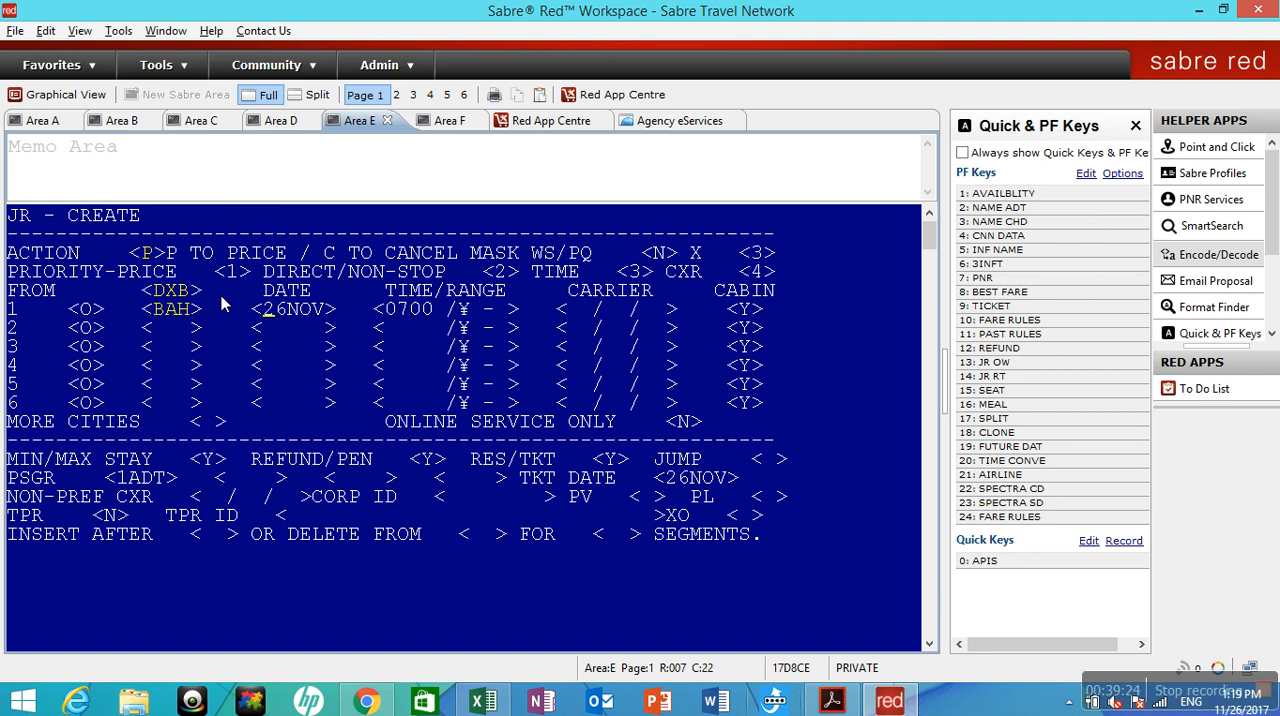
{"action": "type", "text": "25DEC"}
{"action": "key", "text": "Return"}
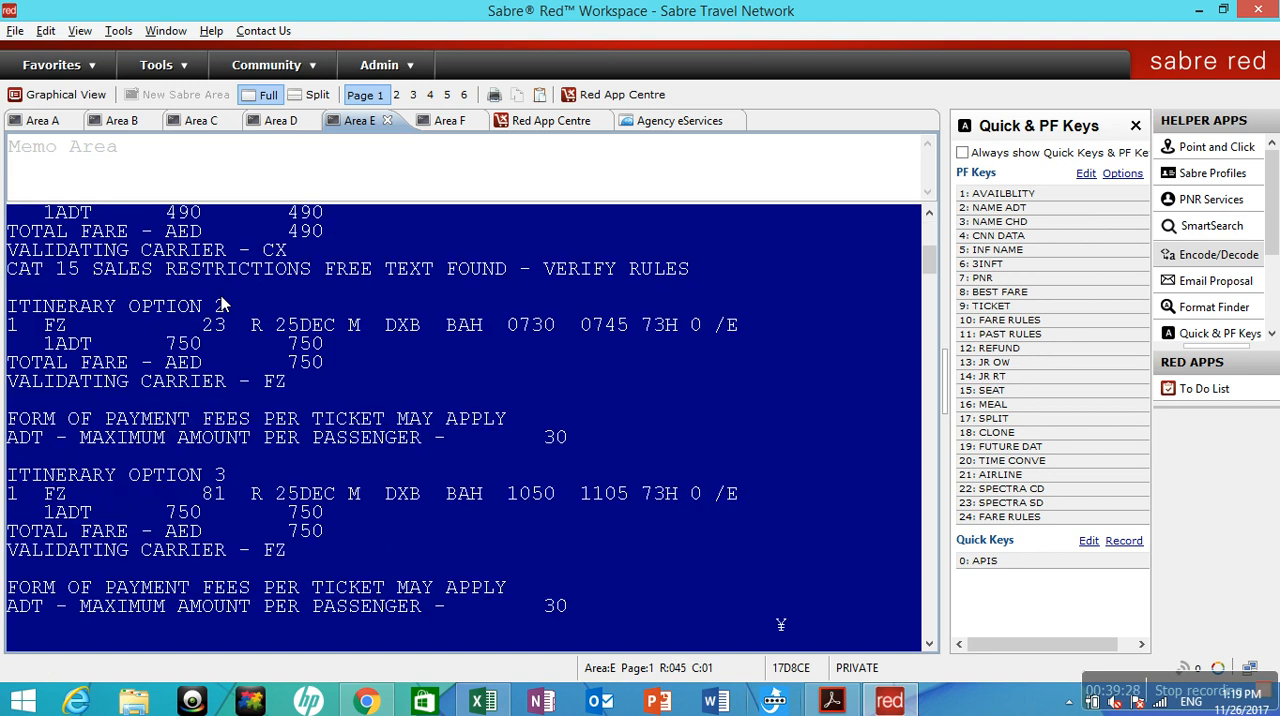
Sell itinerary option 1 with JR01 and display its baggage information with WP*BAG.
{"action": "type", "text": "JR01"}
{"action": "key", "text": "Return"}
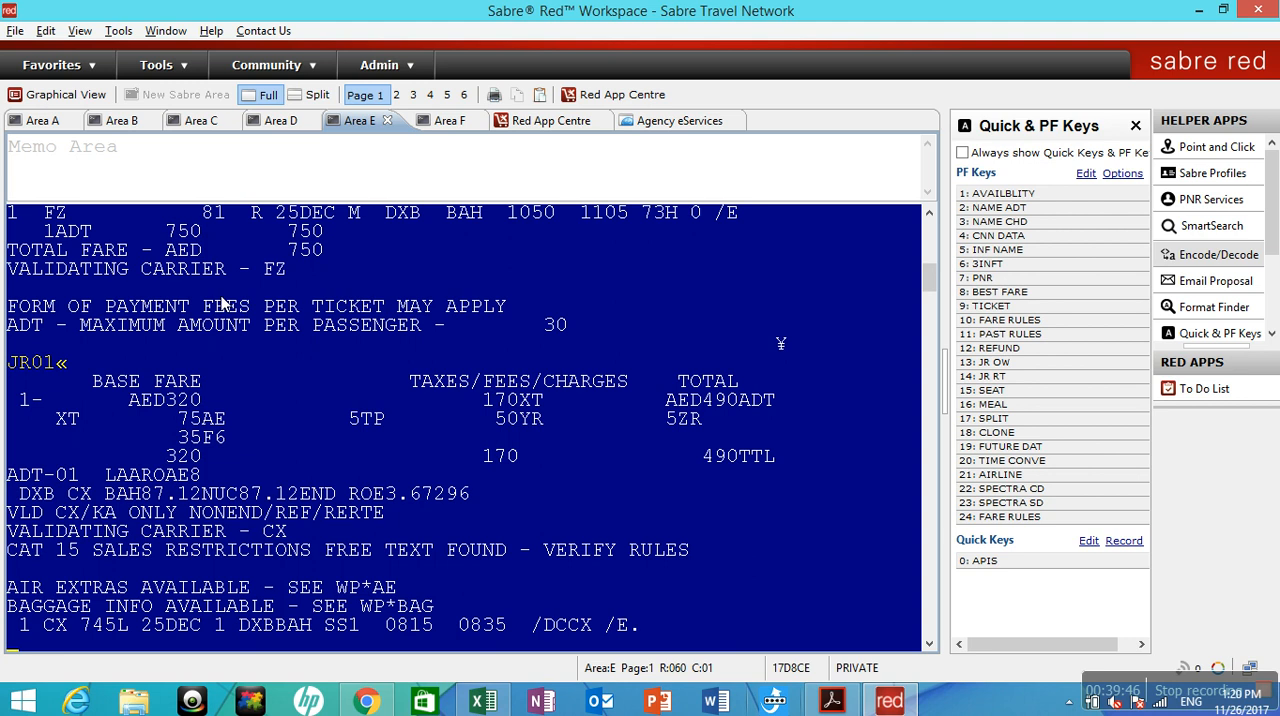
{"action": "type", "text": "WP*BAG«"}
{"action": "key", "text": "Return"}
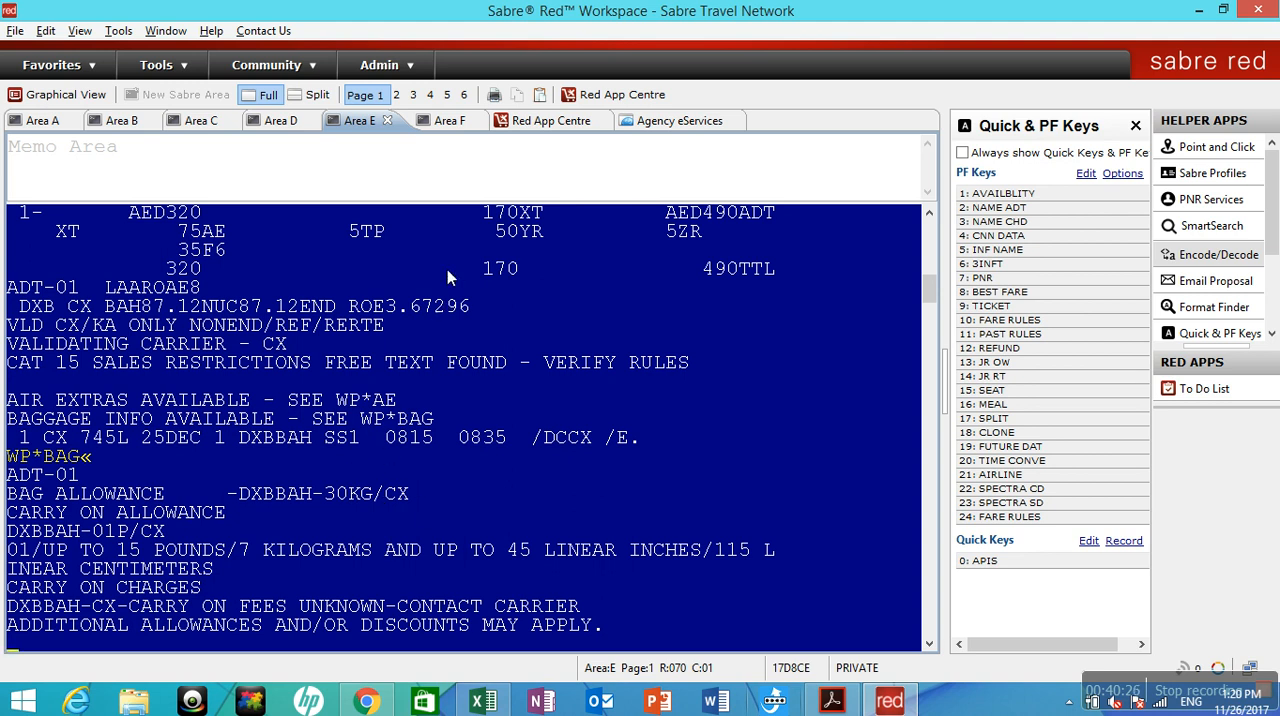
Return to the ticketed booking in Area F and display its tickets with *T and itinerary with *I.
{"action": "left_click", "coordinate": [442, 124]}
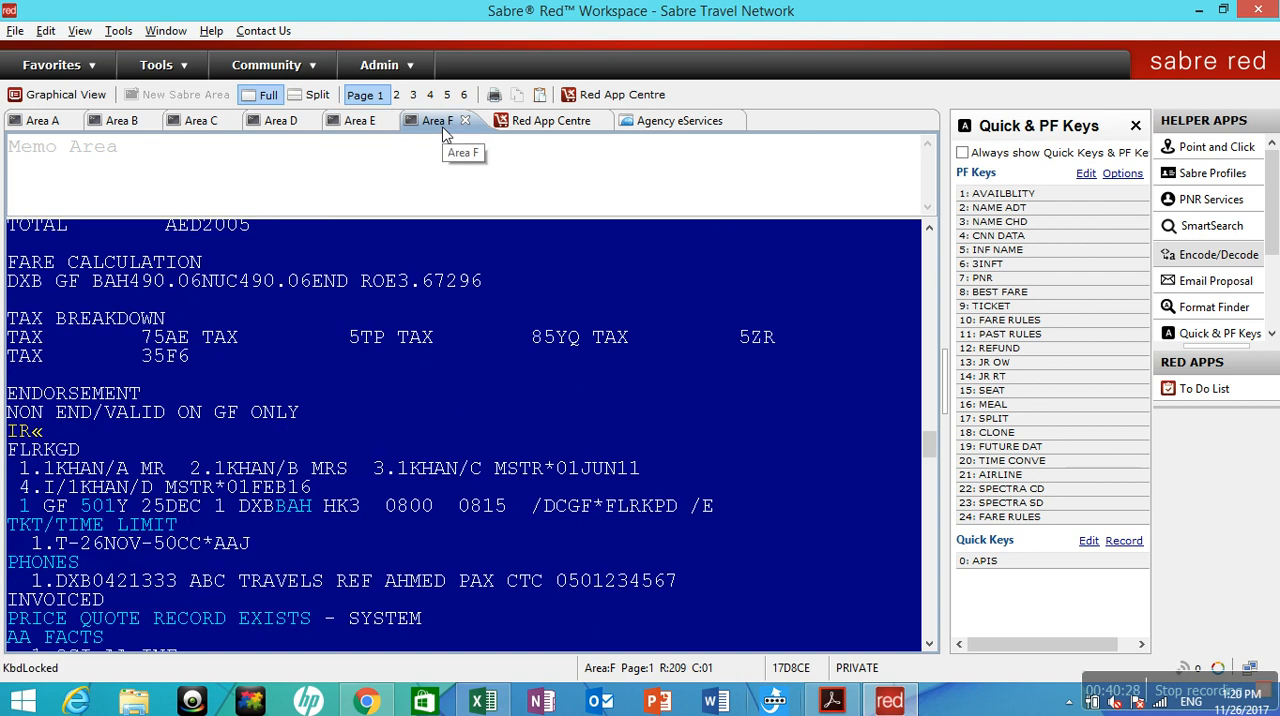
{"action": "scroll", "coordinate": [522, 535], "scroll_direction": "down", "scroll_amount": 5}
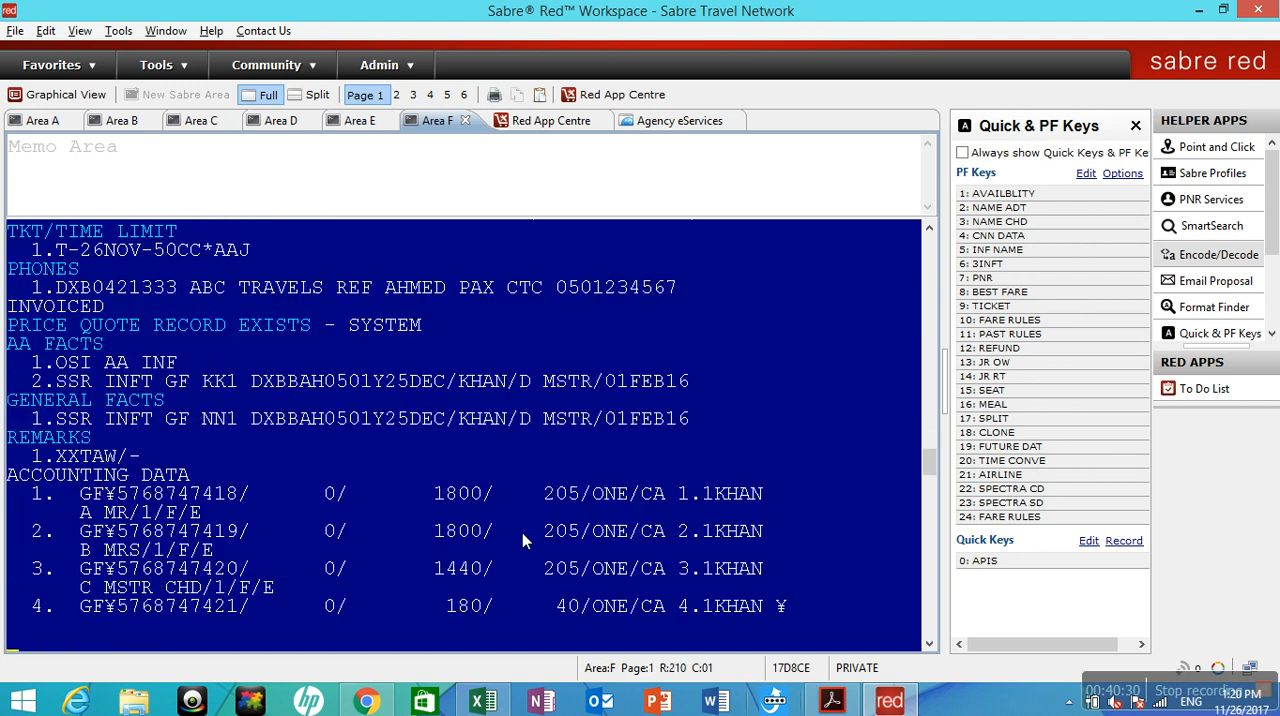
{"action": "scroll", "coordinate": [522, 540], "scroll_direction": "down", "scroll_amount": 1}
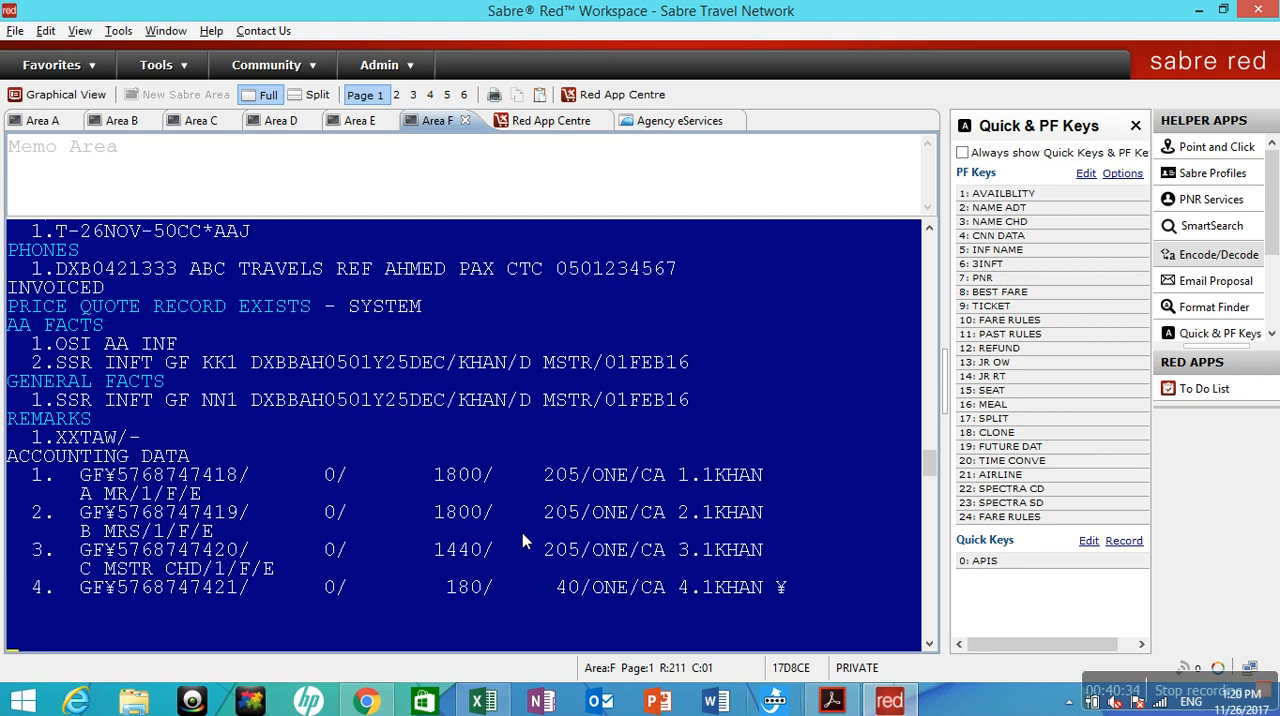
{"action": "scroll", "coordinate": [522, 540], "scroll_direction": "down", "scroll_amount": 1}
{"action": "type", "text": "*T"}
{"action": "key", "text": "Return"}
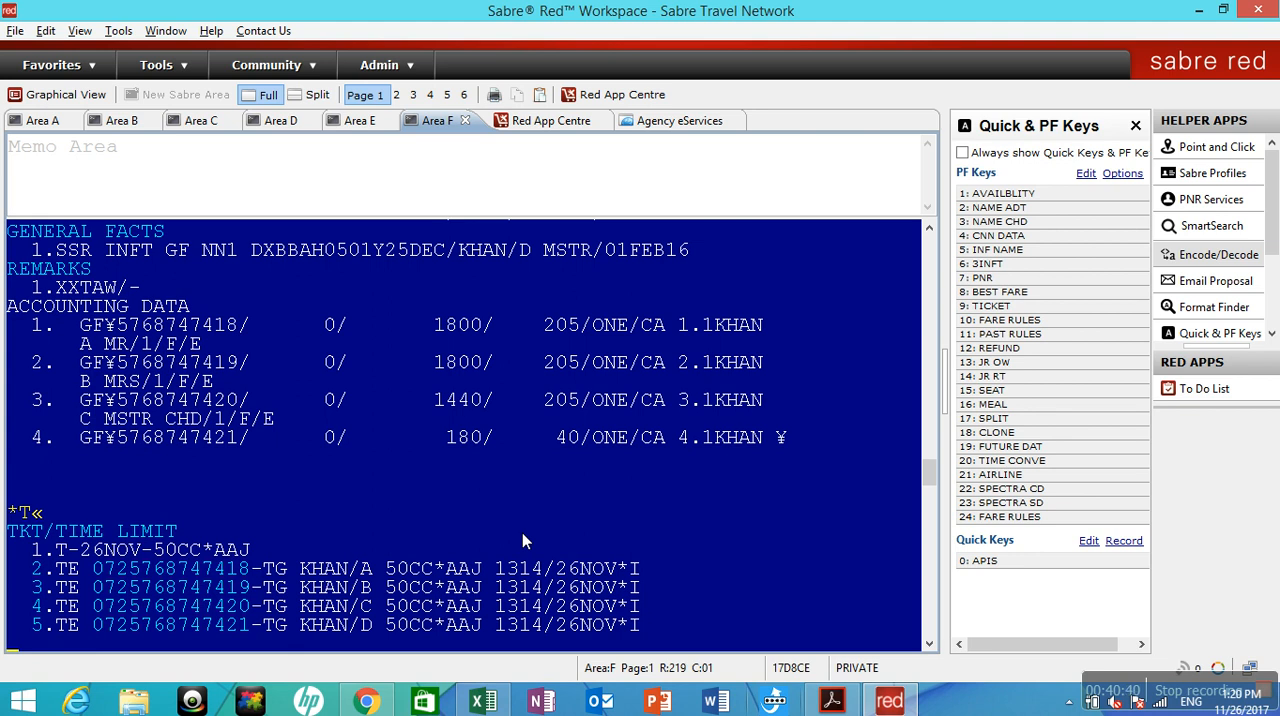
{"action": "type", "text": "*I"}
{"action": "key", "text": "Return"}
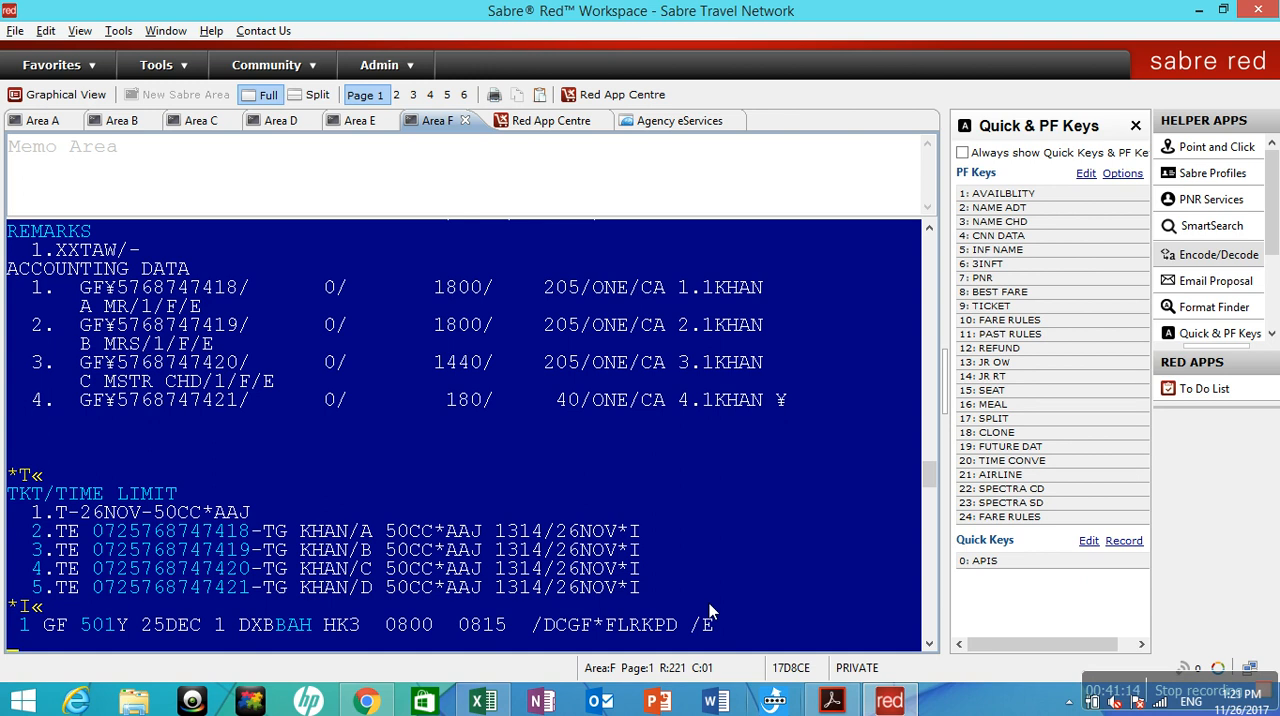
View the Sabre Training Manuals page in the browser, return to Sabre Red Workspace, and cancel segment 1 with X1.
{"action": "key", "text": "alt+Tab"}
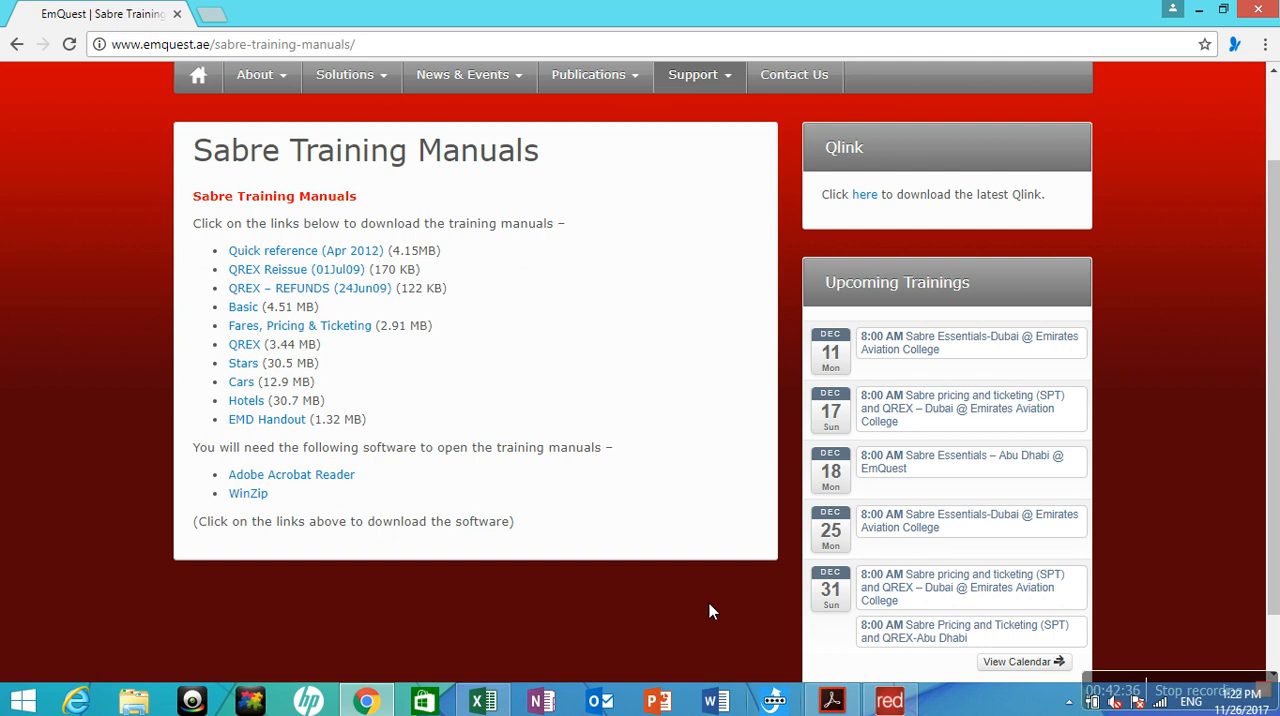
{"action": "left_click", "coordinate": [910, 706]}
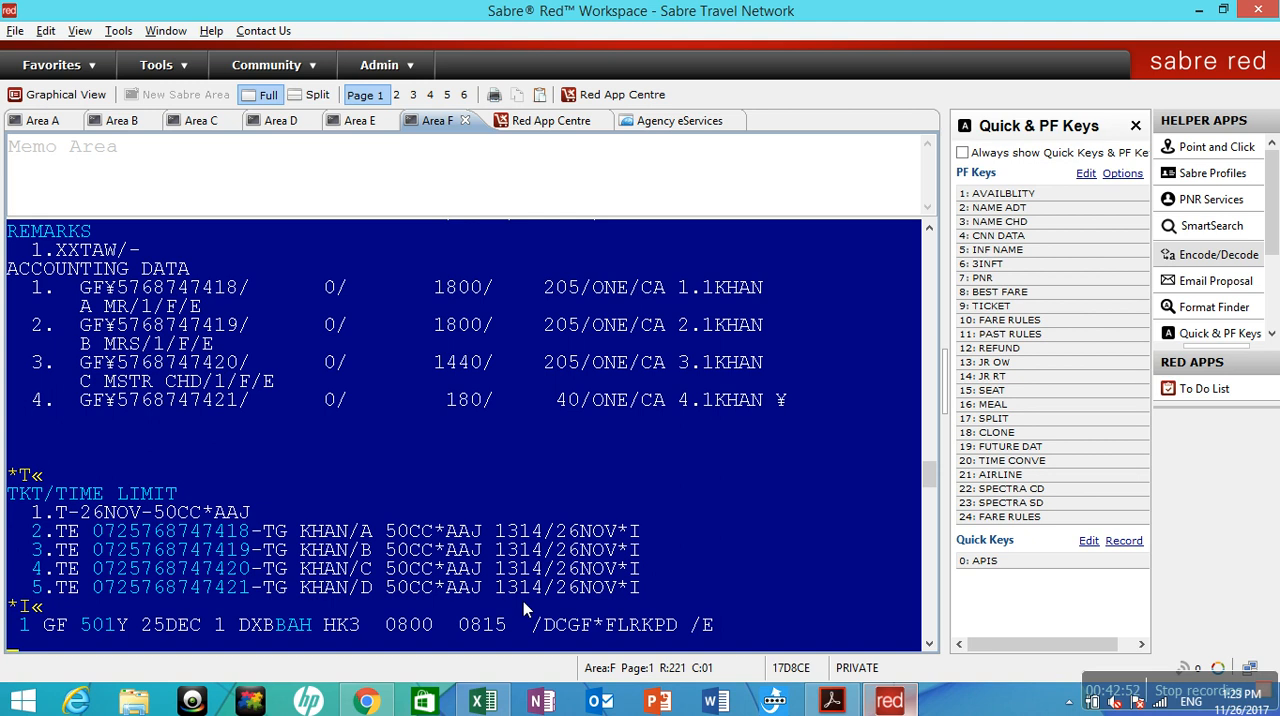
{"action": "type", "text": "X1"}
{"action": "key", "text": "Return"}
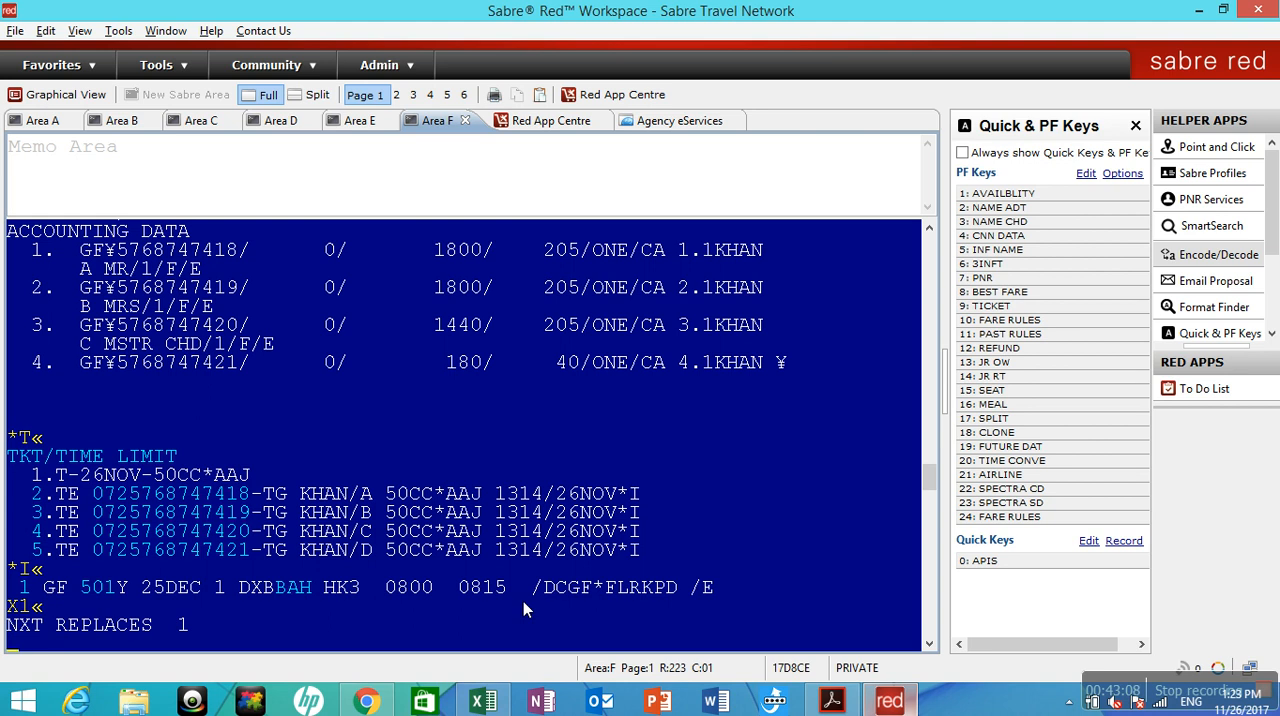
Display Gulf Air availability from DXB to BAH on 30DEC with 130DECDXBBAH¥GF.
{"action": "type", "text": "130DEC30DEC"}
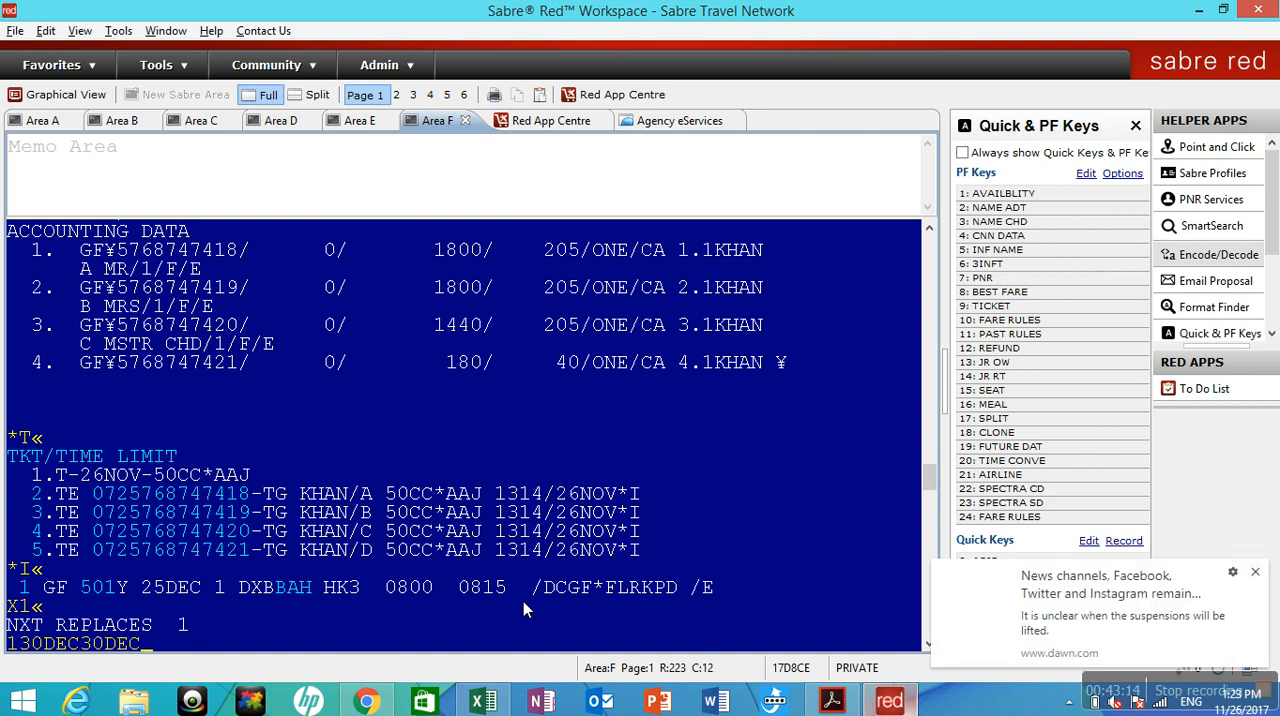
{"action": "key", "text": "BackSpace"}
{"action": "key", "text": "BackSpace"}
{"action": "key", "text": "BackSpace"}
{"action": "key", "text": "BackSpace"}
{"action": "key", "text": "BackSpace"}
{"action": "type", "text": "DXBBAH¥GF"}
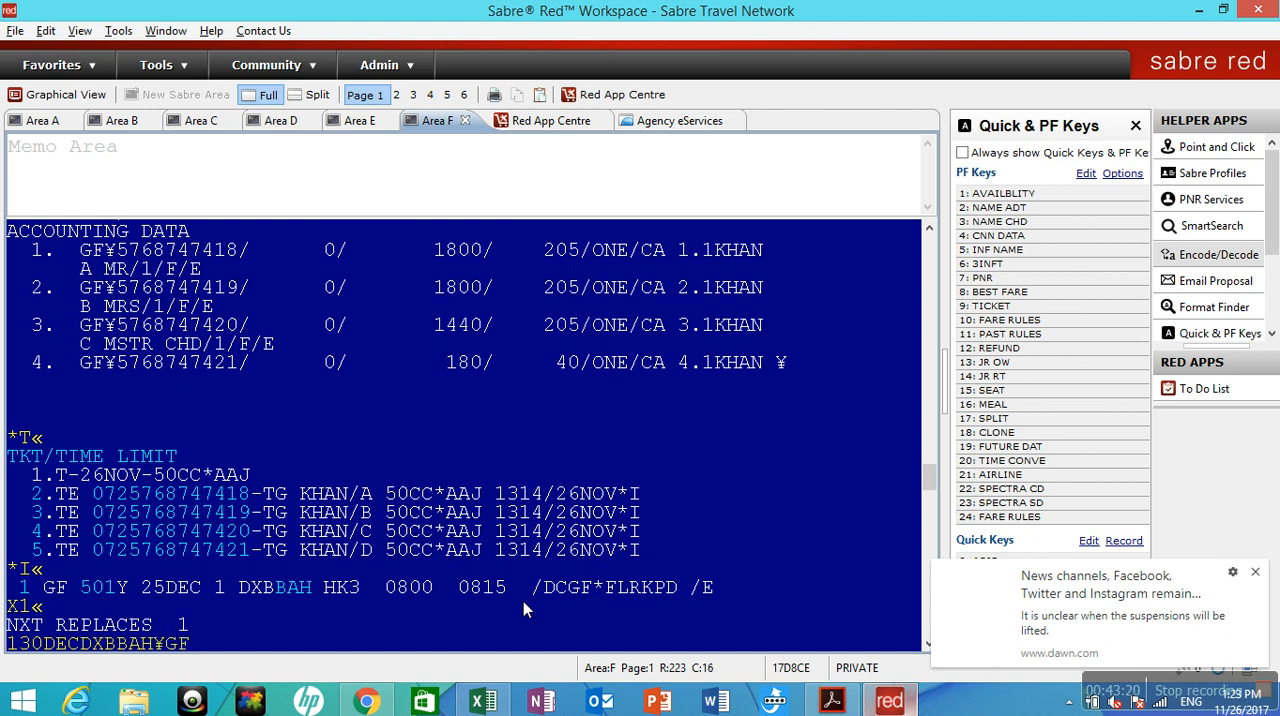
{"action": "key", "text": "Return"}
Sell three Y-class seats from availability line 1 with 03Y1 and display the booking's tickets with *T.
{"action": "type", "text": "03Y1"}
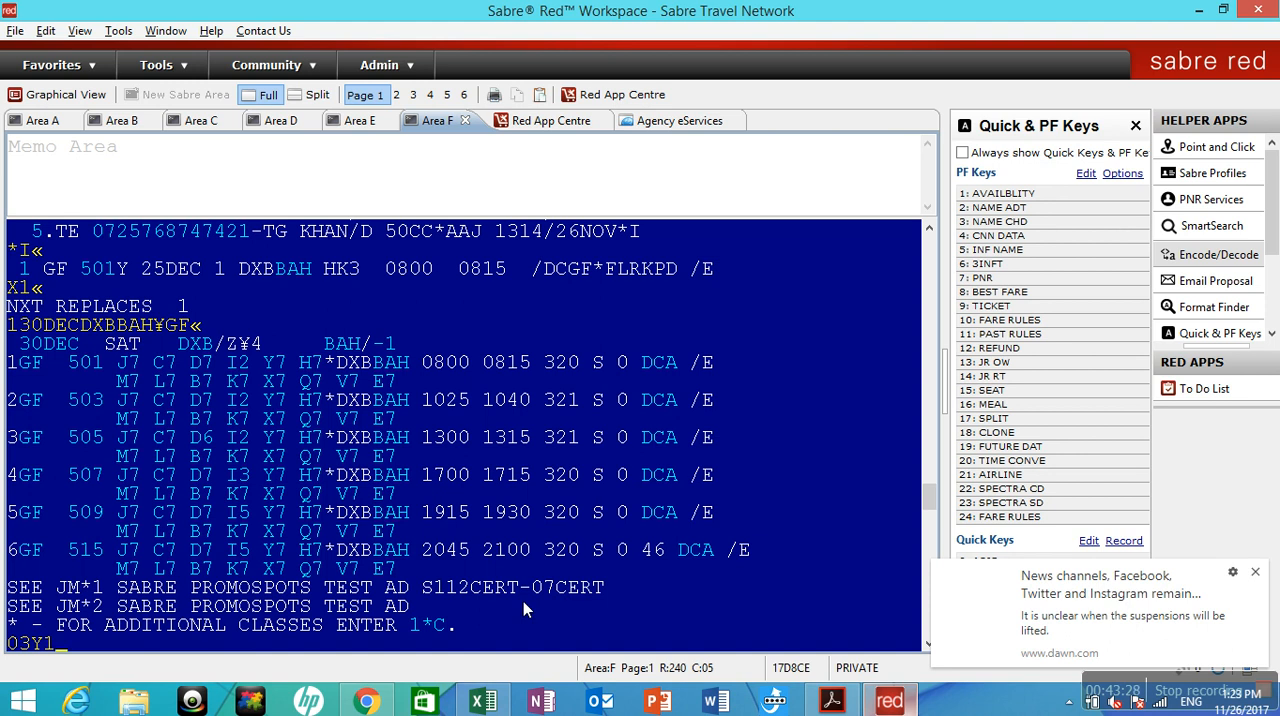
{"action": "key", "text": "Return"}
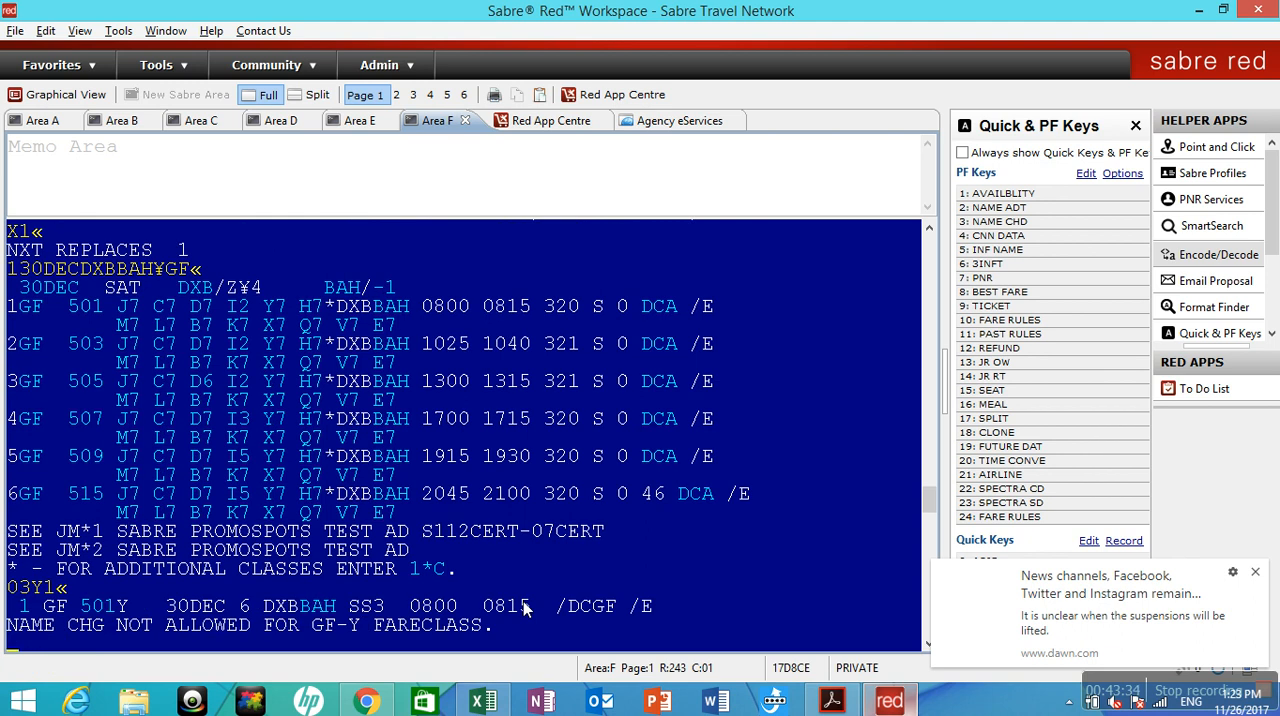
{"action": "type", "text": "*T"}
{"action": "key", "text": "Return"}
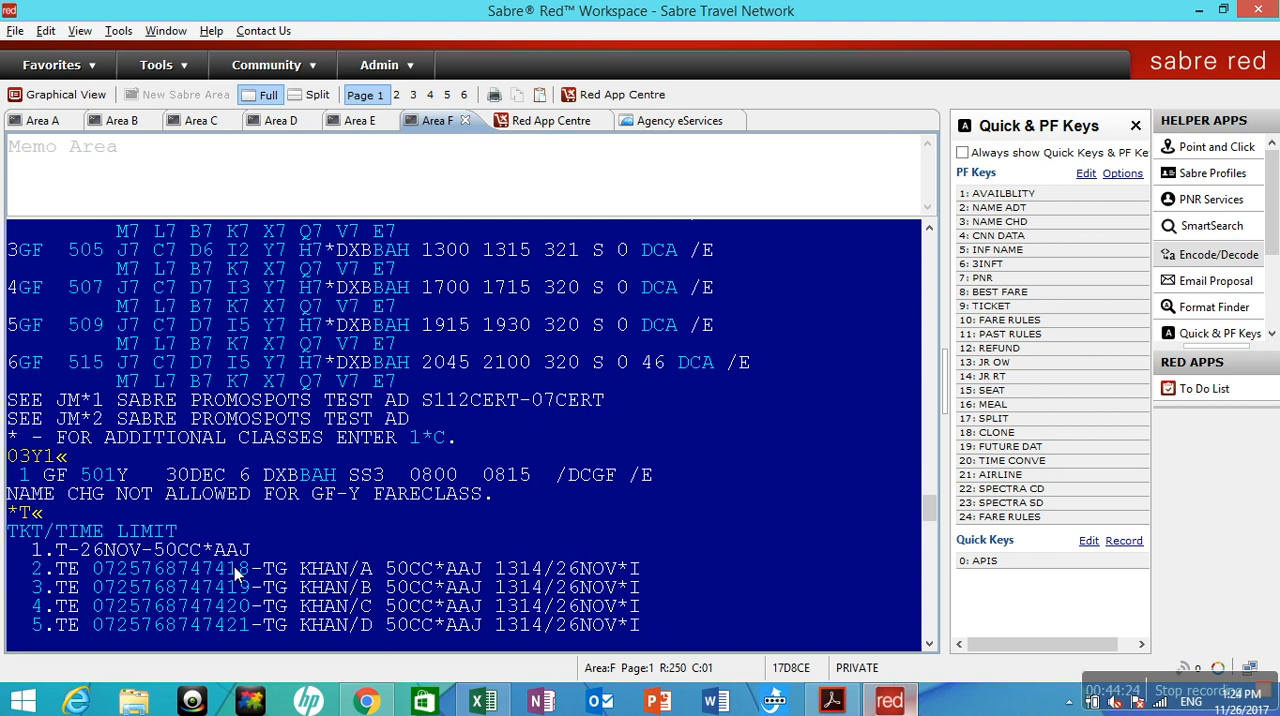
Start the ticket exchange for ticket line 2, validating carrier GF and passenger 1.1, with WFRTR2¥AGF¥N1.1.
{"action": "type", "text": "WFR"}
{"action": "type", "text": "0725"}
{"action": "key", "text": "BackSpace"}
{"action": "key", "text": "BackSpace"}
{"action": "key", "text": "BackSpace"}
{"action": "key", "text": "BackSpace"}
{"action": "type", "text": "TR2"}
{"action": "type", "text": "¥"}
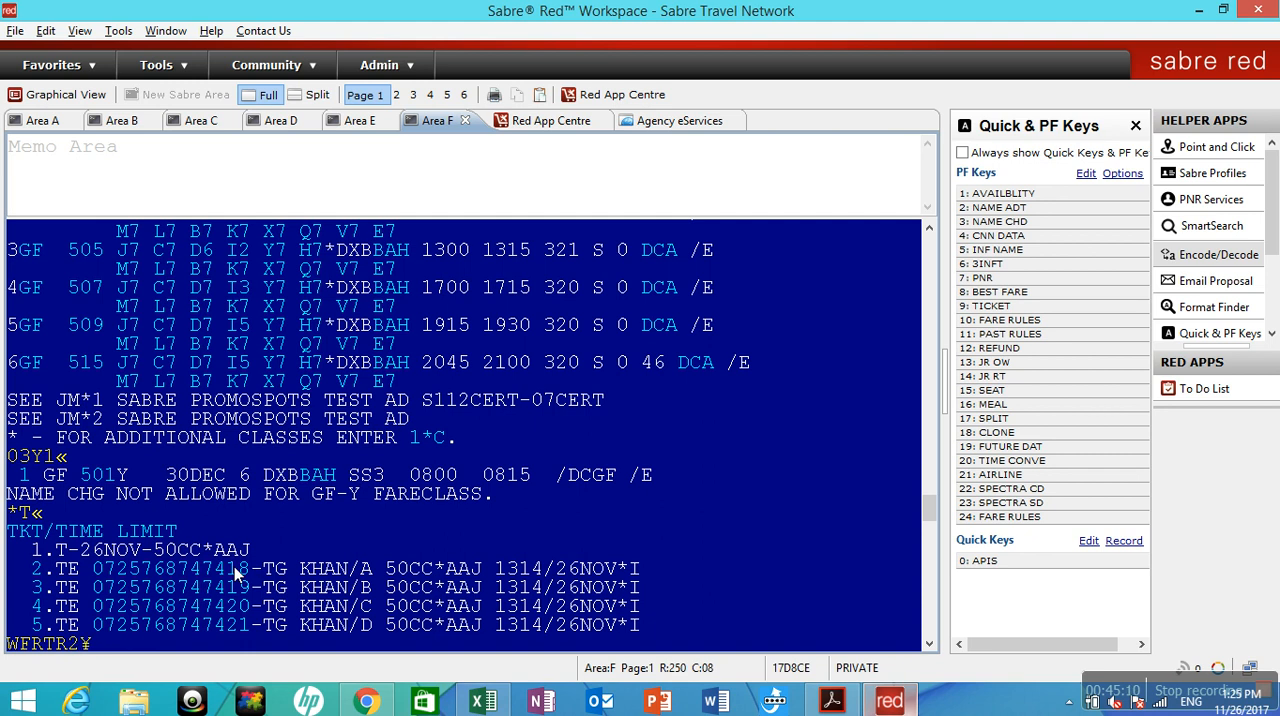
{"action": "type", "text": "AGF¥N1.1"}
{"action": "key", "text": "Return"}
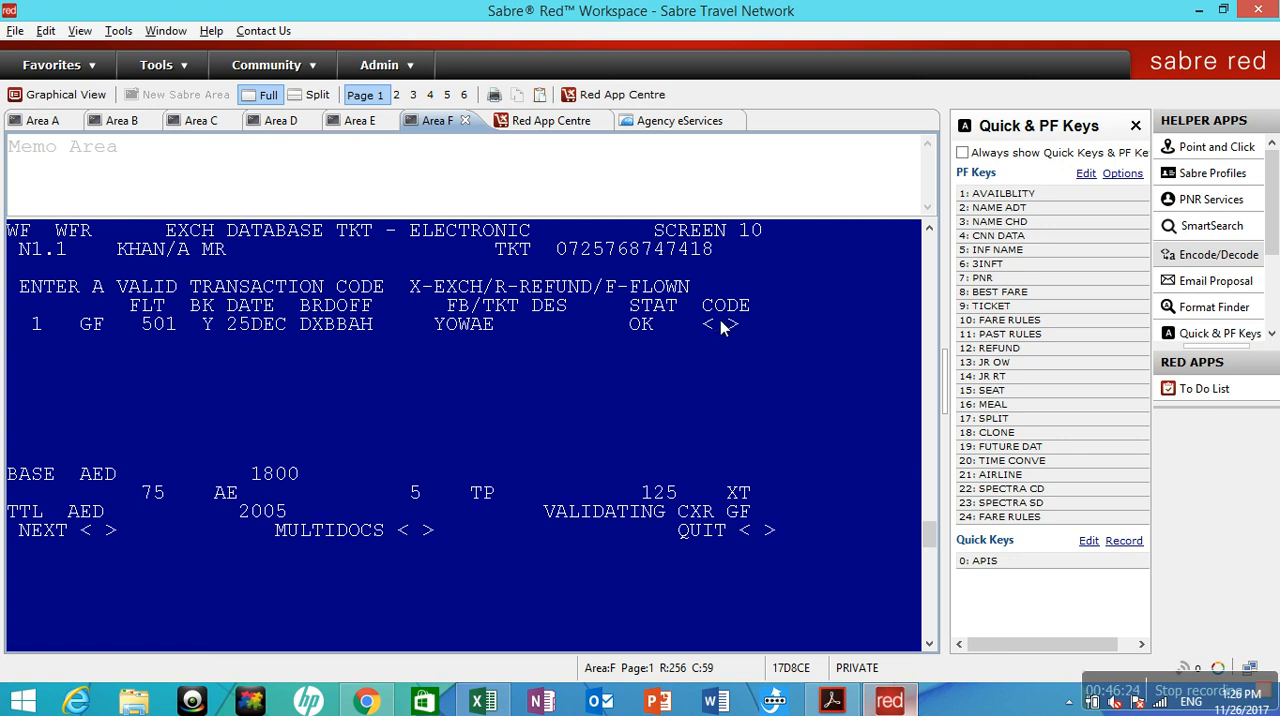
Mark the DXB–BAH coupon with exchange code X and proceed to the exchange summary.
{"action": "type", "text": "XX"}
{"action": "key", "text": "Return"}
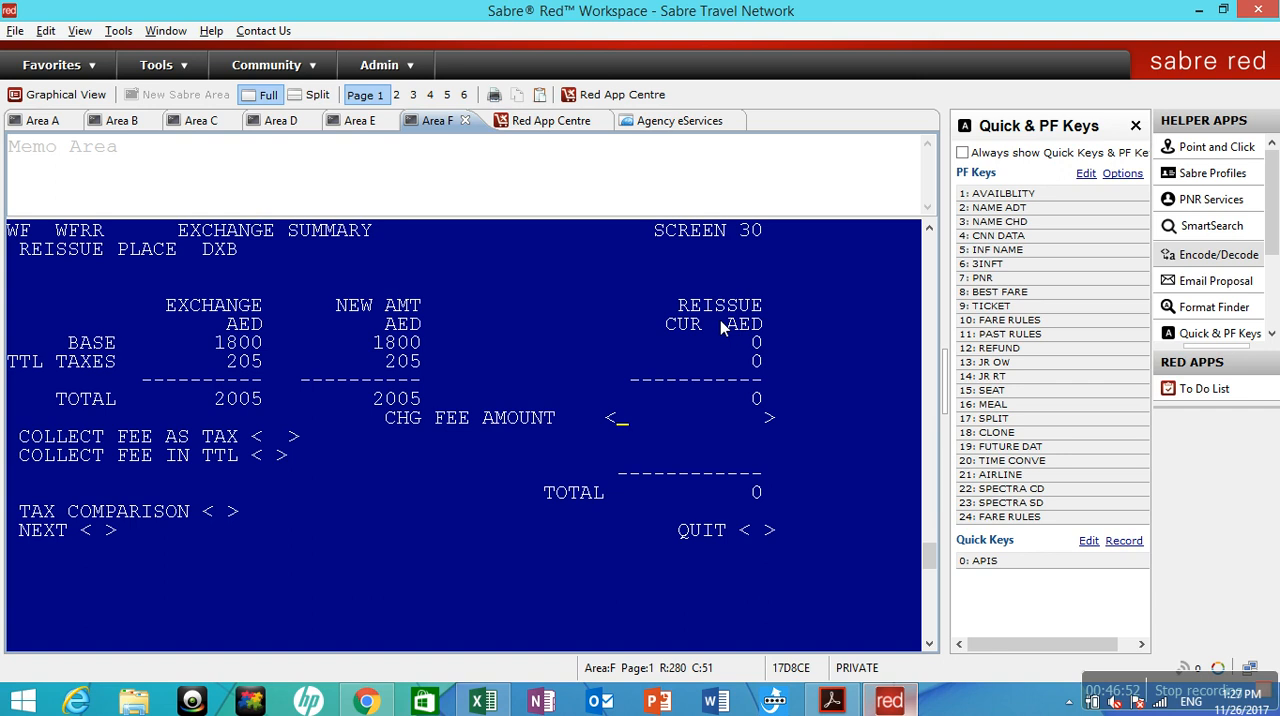
Set the change fee to 100, collect it as tax CA, and accept the exchange summary total to continue.
{"action": "key", "text": "super+c"}
{"action": "left_click", "coordinate": [627, 421]}
{"action": "type", "text": "100"}
{"action": "left_click", "coordinate": [265, 444]}
{"action": "type", "text": "CA"}
{"action": "left_click", "coordinate": [100, 534]}
{"action": "type", "text": "X"}
{"action": "key", "text": "Return"}
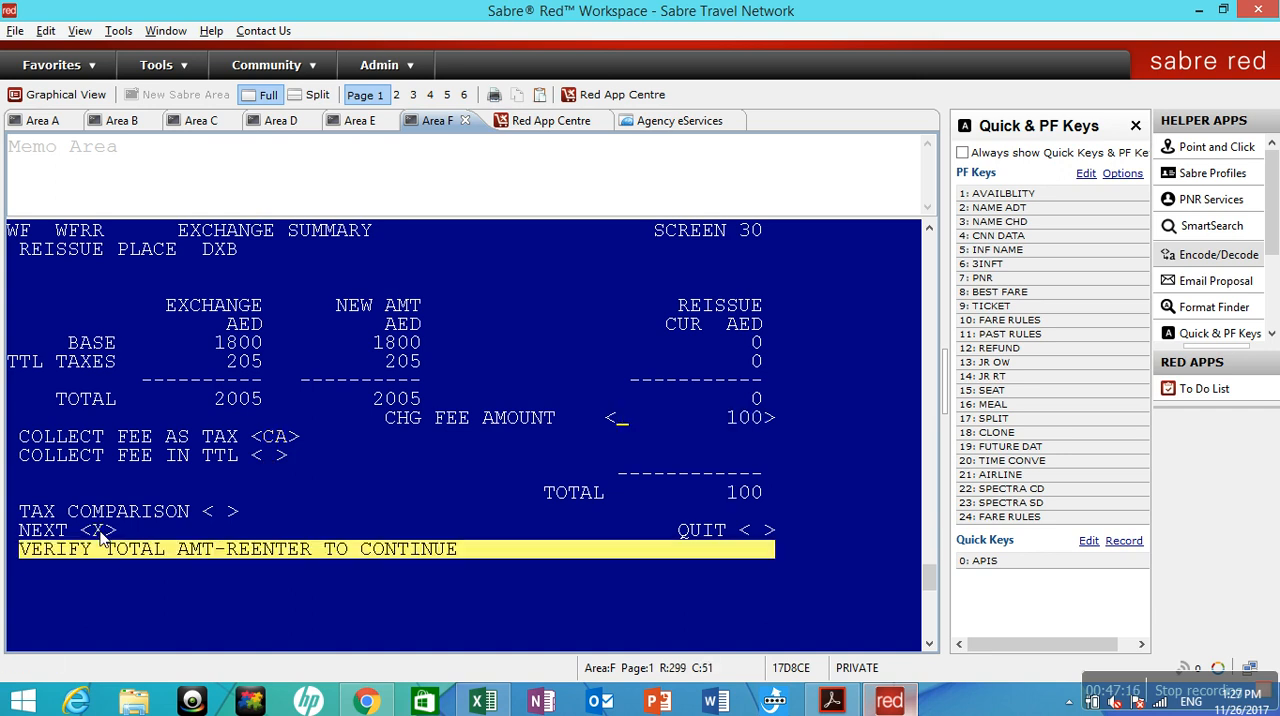
{"action": "key", "text": "Return"}
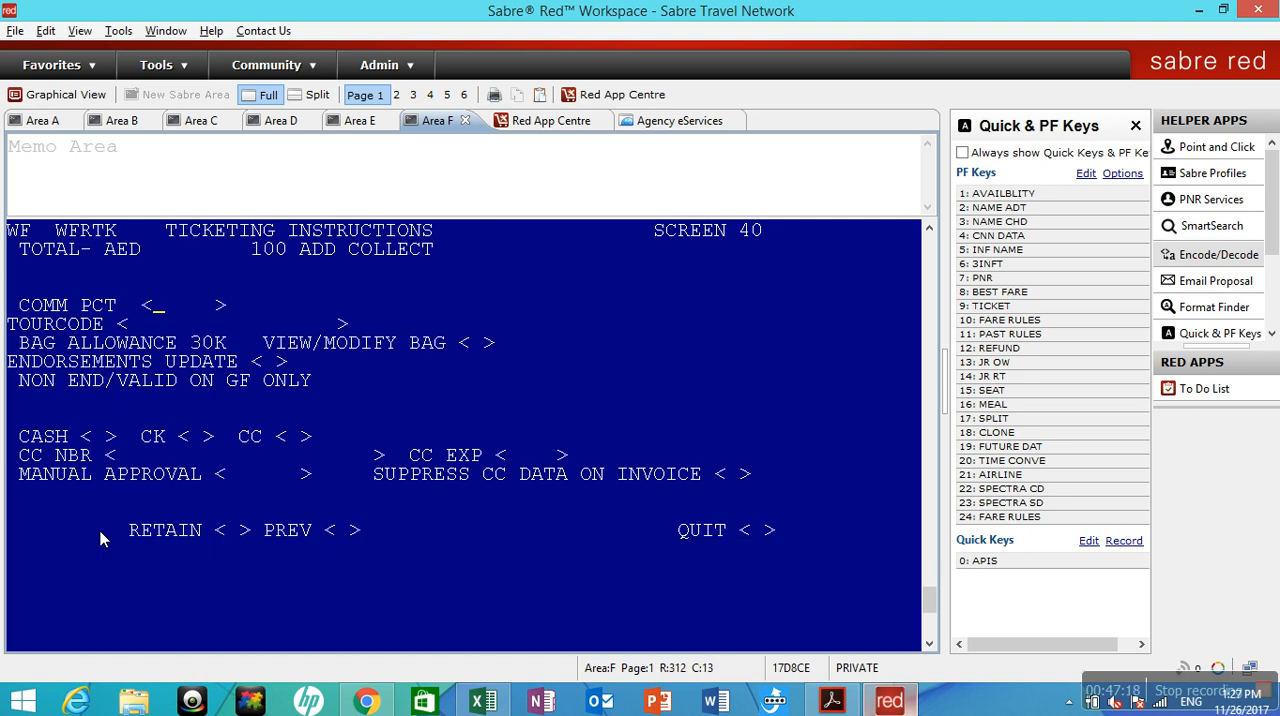
Set commission to 0 percent, choose cash as payment, and submit the ticketing instructions for the exchange.
{"action": "type", "text": "0"}
{"action": "key", "text": "Tab"}
{"action": "key", "text": "Tab"}
{"action": "key", "text": "Tab"}
{"action": "key", "text": "Tab"}
{"action": "type", "text": "X"}
{"action": "key", "text": "Tab"}
{"action": "key", "text": "Tab"}
{"action": "key", "text": "Tab"}
{"action": "key", "text": "Tab"}
{"action": "key", "text": "Tab"}
{"action": "key", "text": "Tab"}
{"action": "key", "text": "Tab"}
{"action": "key", "text": "Return"}
{"action": "key", "text": "Return"}
{"action": "key", "text": "Return"}
Try the printer profile entry PPS1 before and after ignoring changes and redisplaying the booking with IR.
{"action": "type", "text": "PPS1"}
{"action": "key", "text": "Return"}
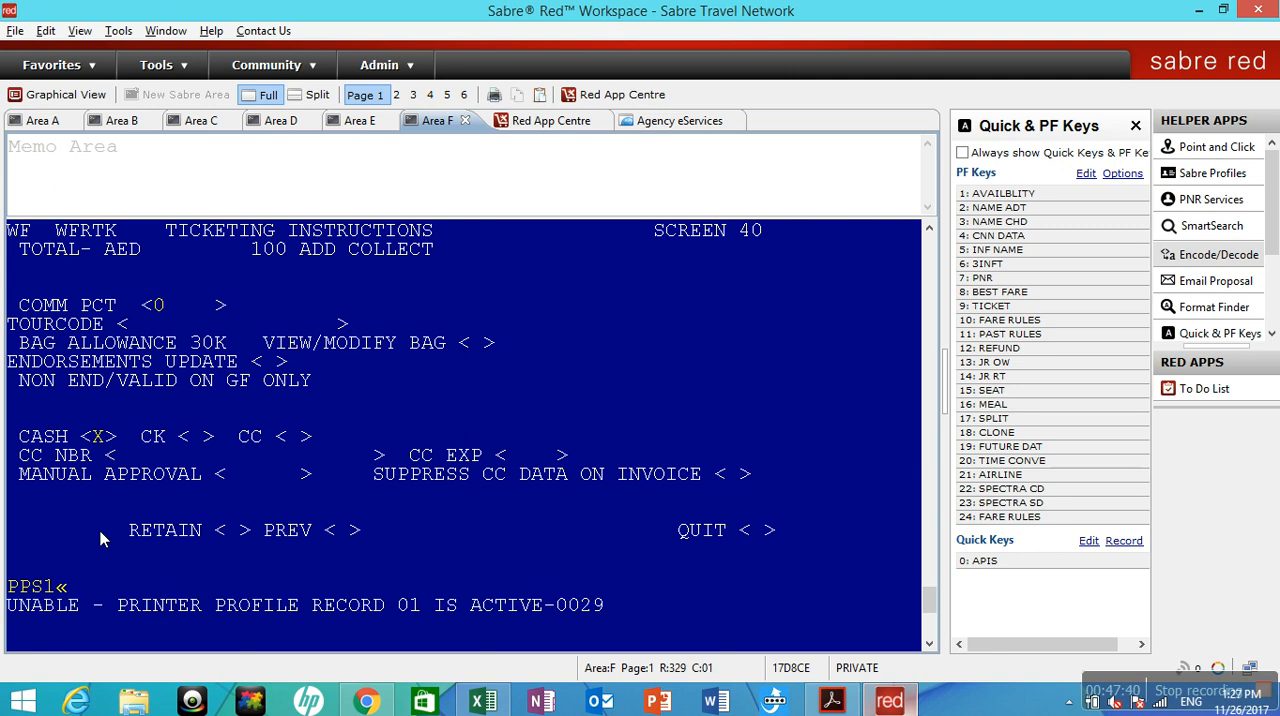
{"action": "type", "text": "IR"}
{"action": "key", "text": "Return"}
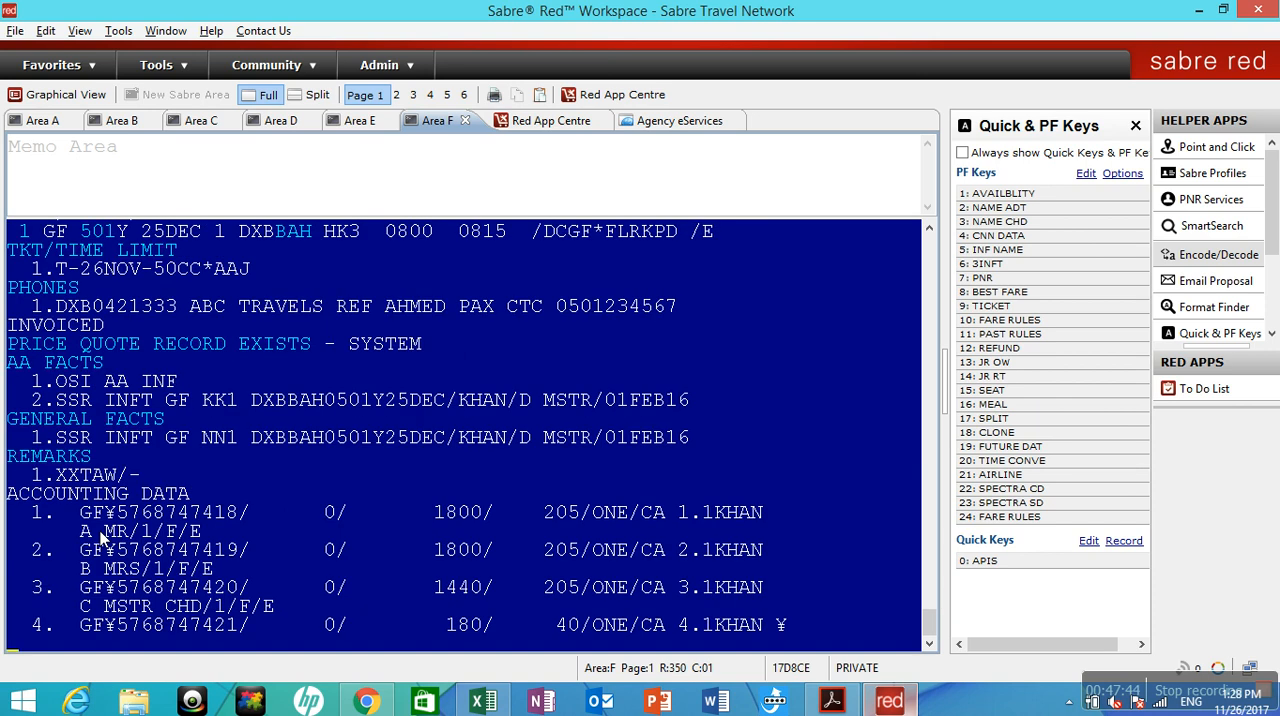
{"action": "type", "text": "PPS1"}
{"action": "key", "text": "Return"}
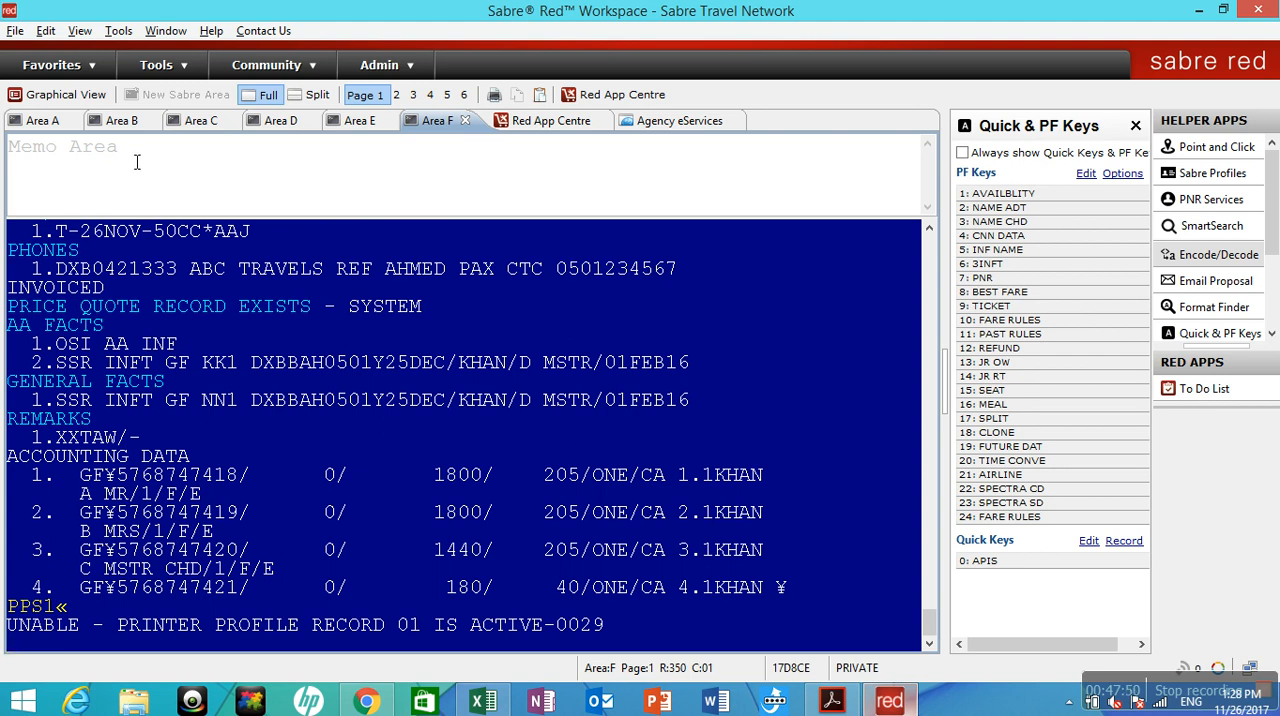
Copy the record locator of the redisplayed booking in Area F.
{"action": "left_click_drag", "start_coordinate": [927, 622], "coordinate": [927, 618]}
{"action": "left_click_drag", "start_coordinate": [17, 287], "coordinate": [72, 290]}
{"action": "right_click", "coordinate": [72, 290]}
{"action": "left_click", "coordinate": [88, 304]}
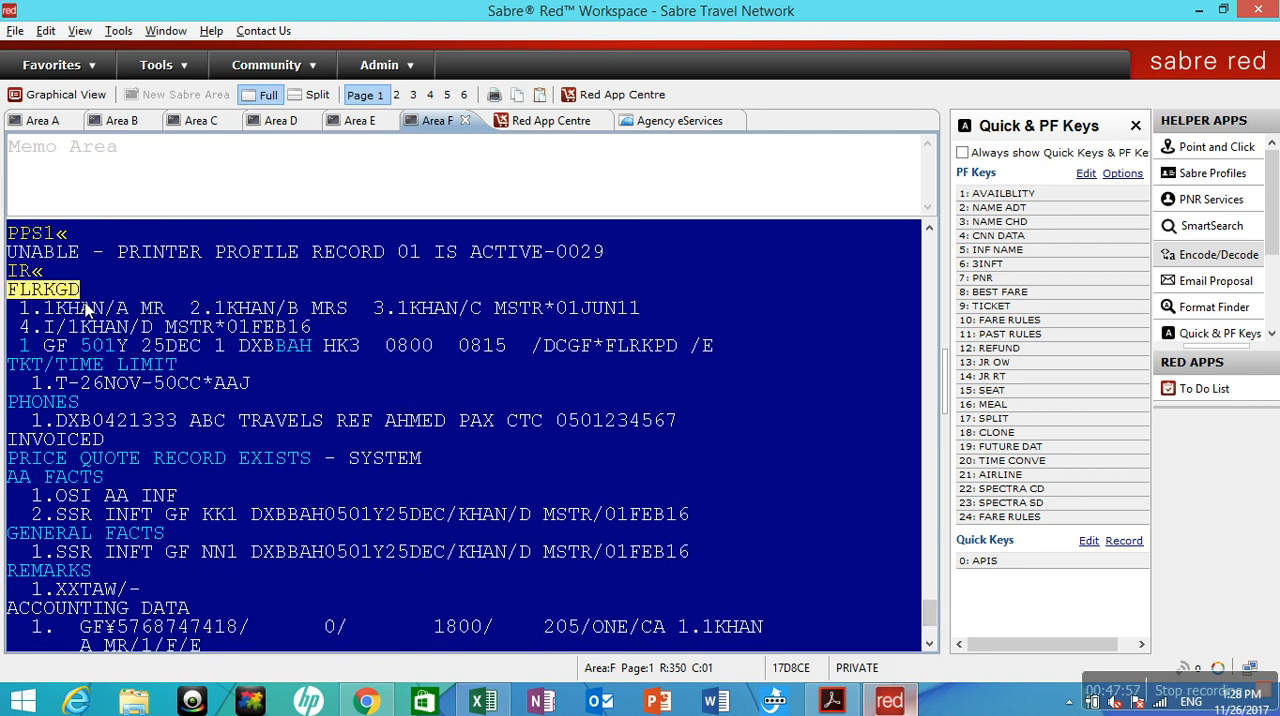
Try to activate printer profile 1 with PPS1 in Area B and in Area C.
{"action": "left_click", "coordinate": [127, 127]}
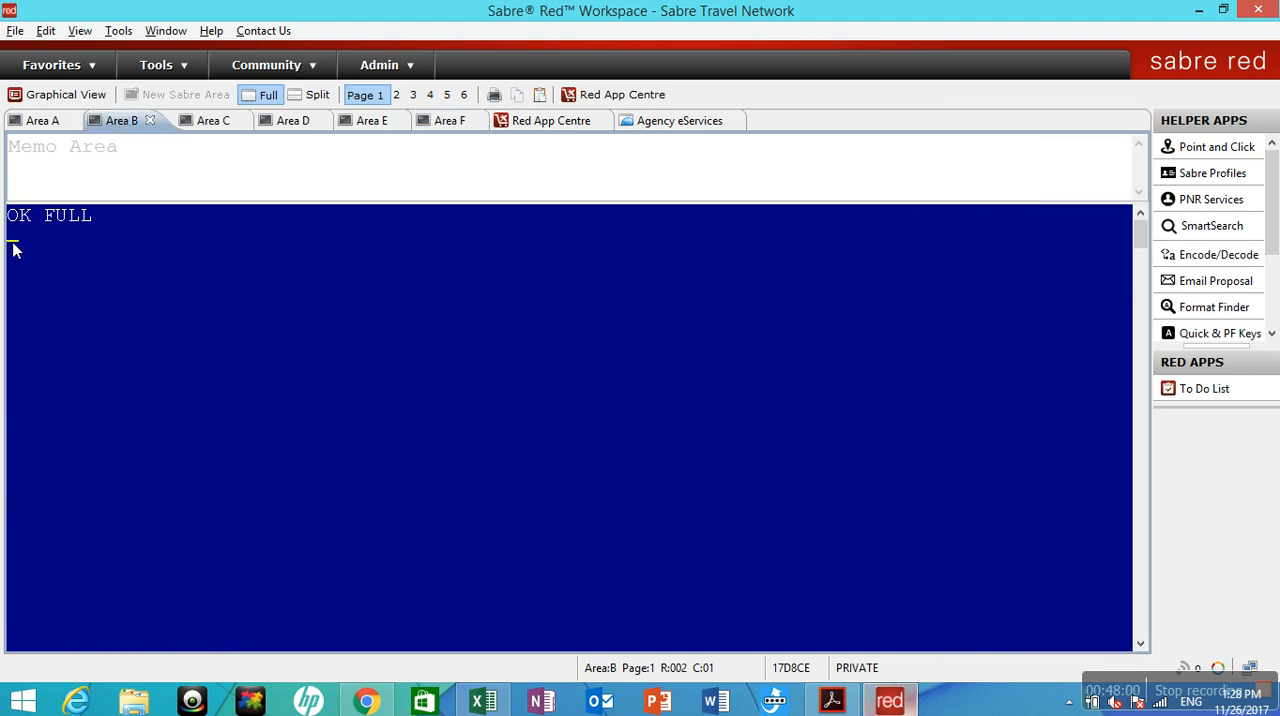
{"action": "type", "text": "PPS1«"}
{"action": "key", "text": "Return"}
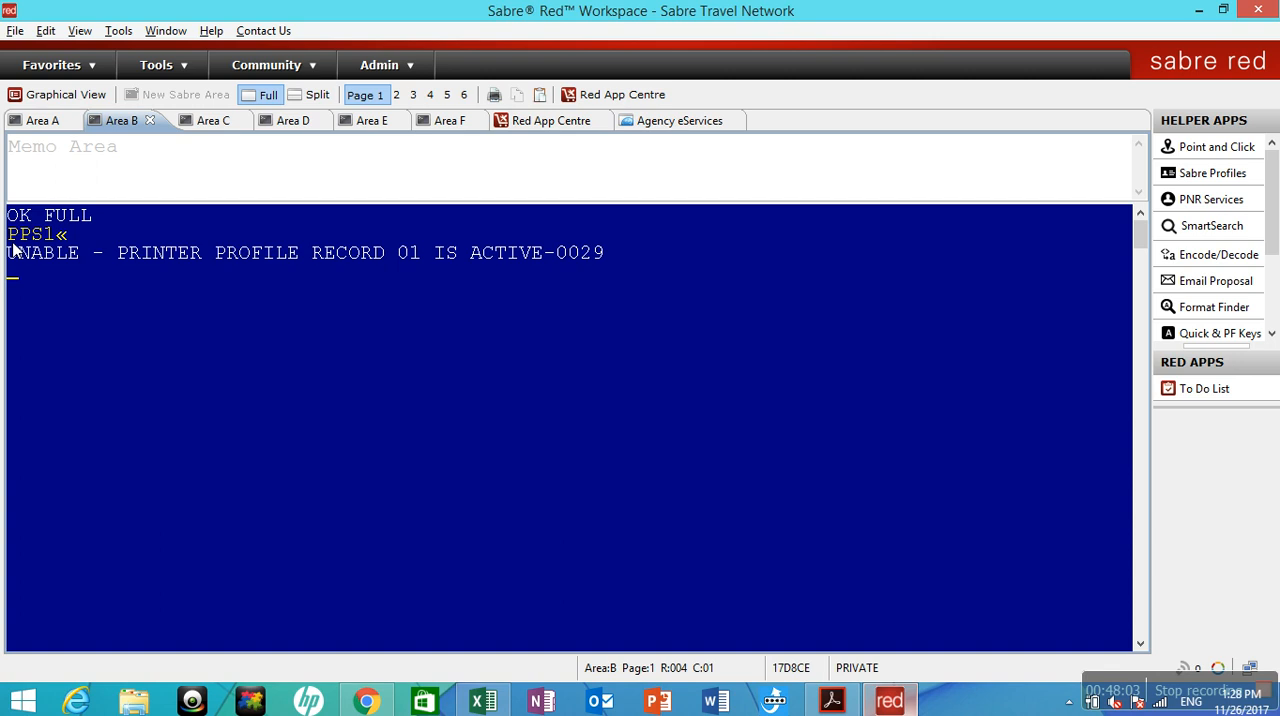
{"action": "left_click", "coordinate": [204, 122]}
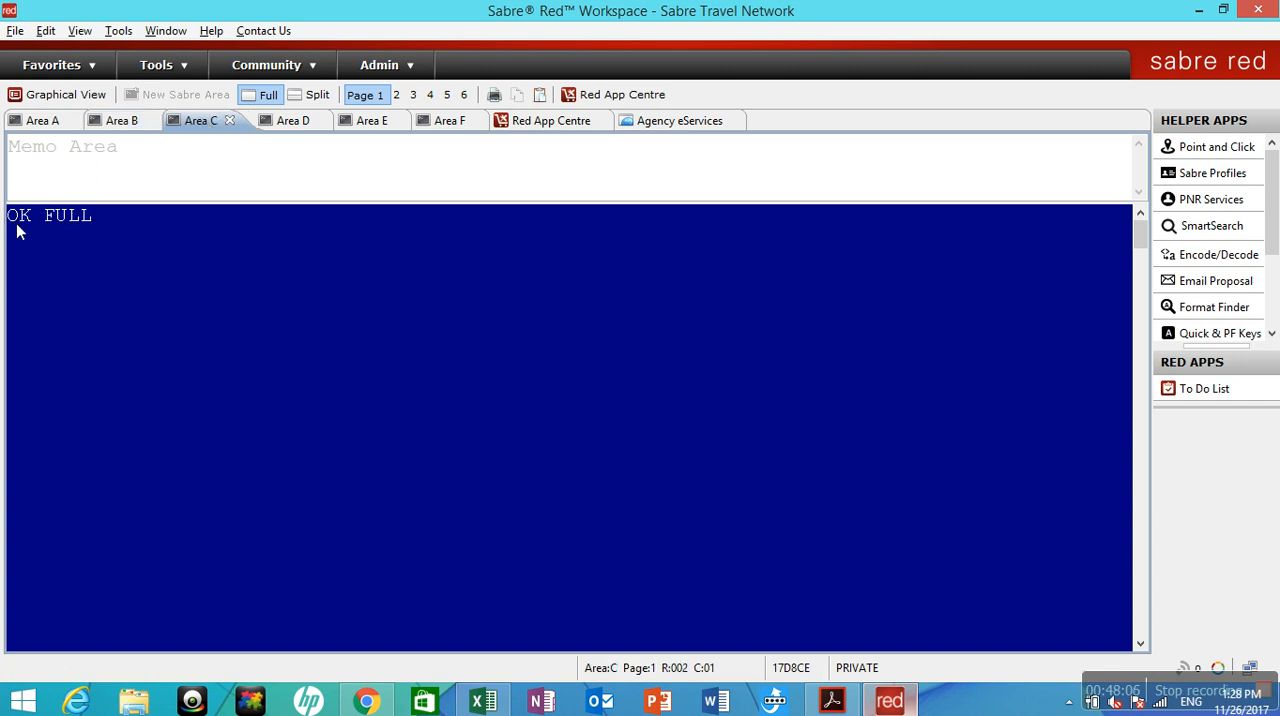
{"action": "type", "text": "PPS1^"}
{"action": "key", "text": "Return"}
{"action": "type", "text": "PPS1«"}
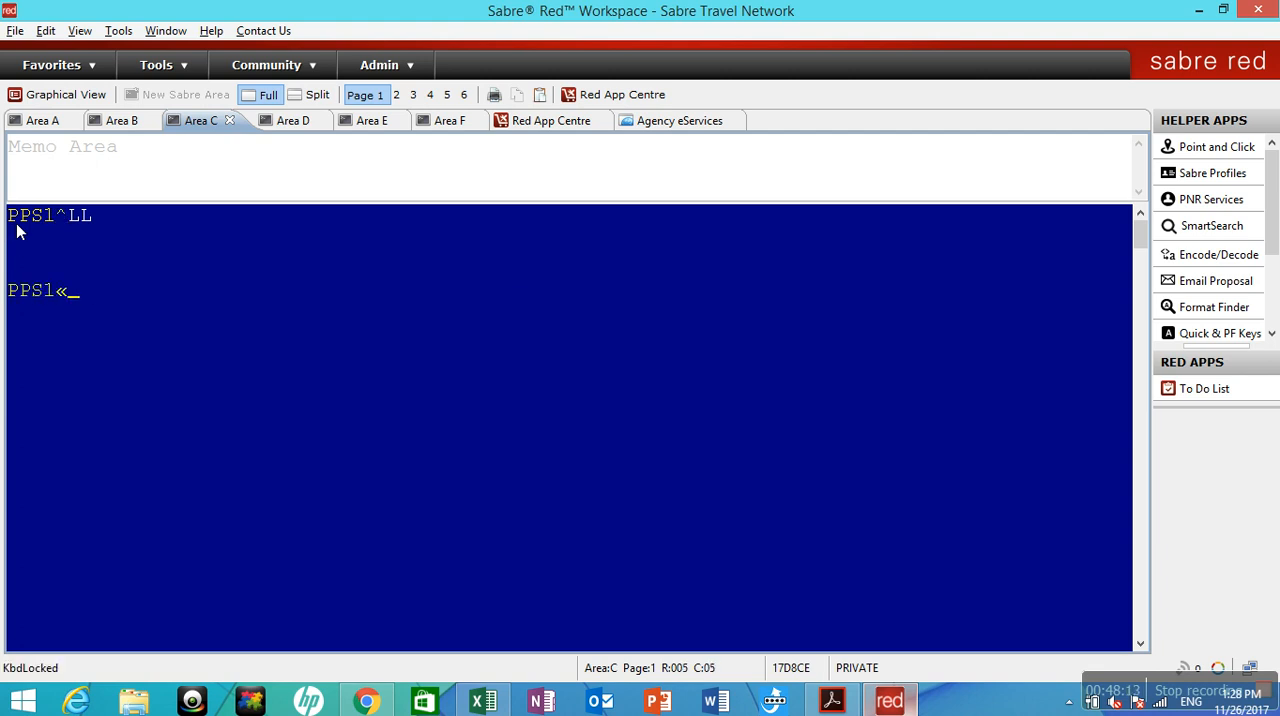
{"action": "key", "text": "Return"}
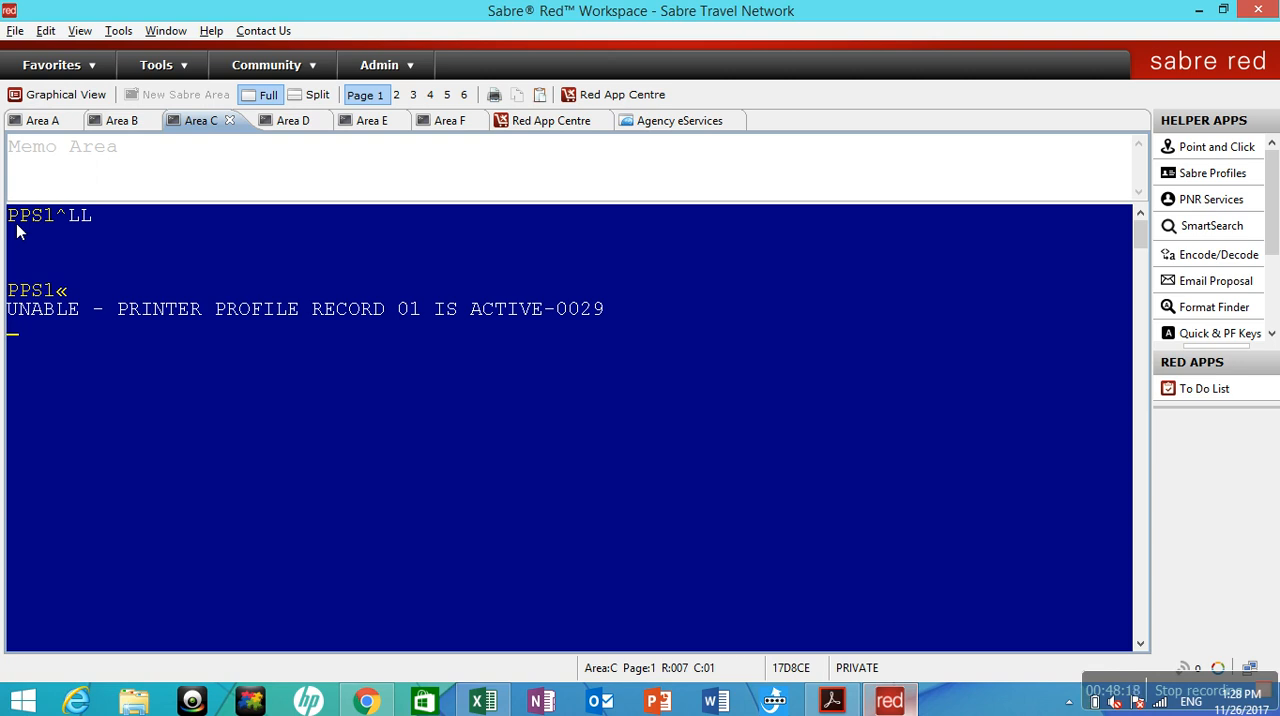
Try the PPB entry in Area C and ignore the transaction twice with I.
{"action": "type", "text": "PPB"}
{"action": "key", "text": "Return"}
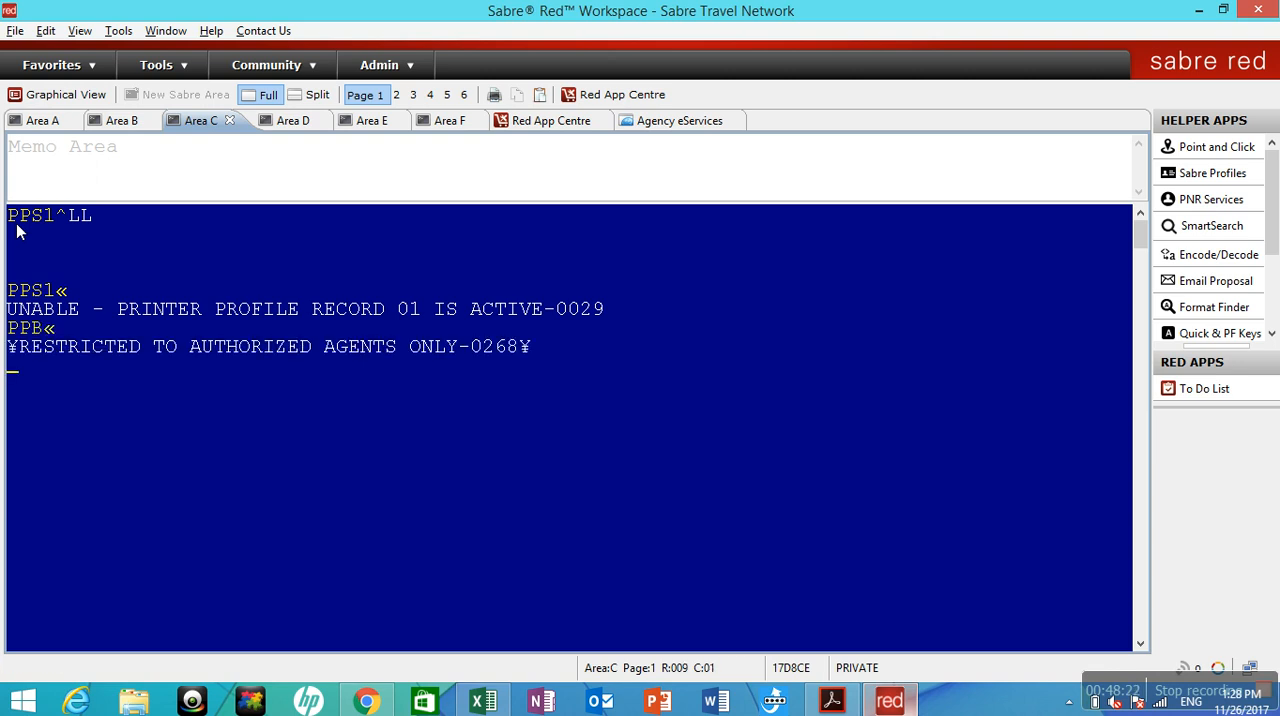
{"action": "type", "text": "I"}
{"action": "key", "text": "Return"}
{"action": "type", "text": "I"}
{"action": "key", "text": "Return"}
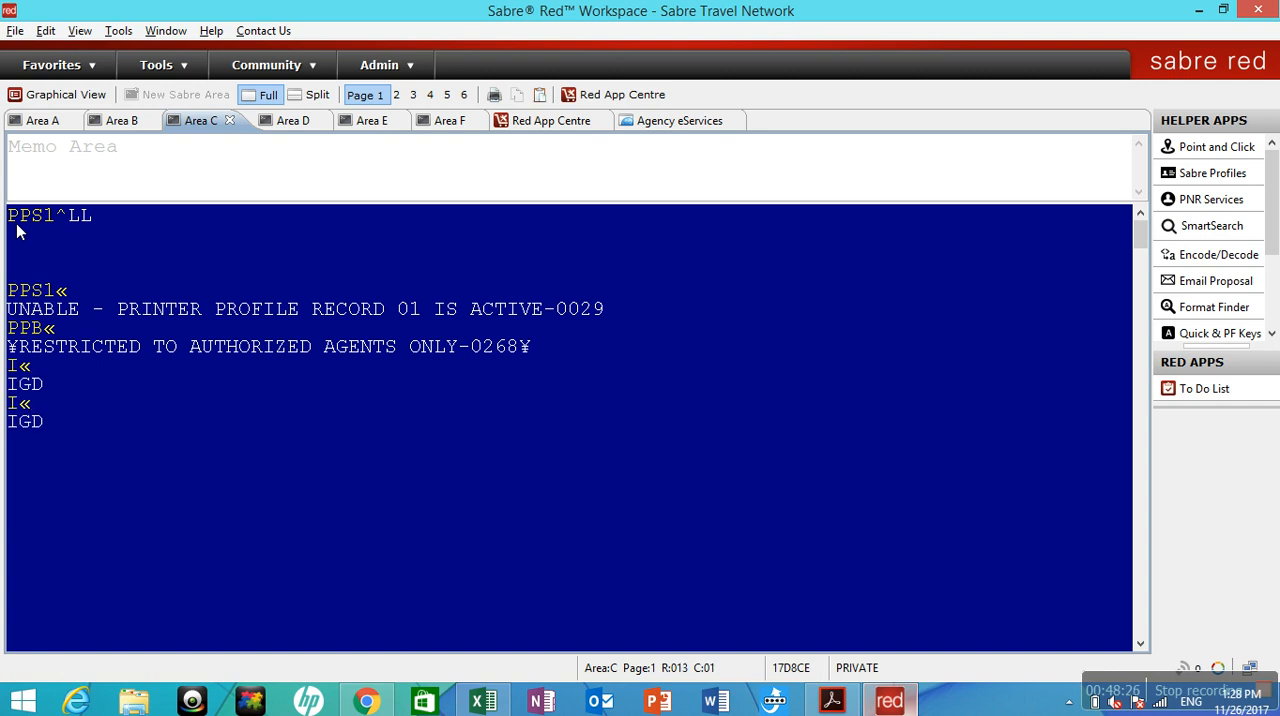
Display the work area and printer assignments with *S*P and copy printer address 067D8B.
{"action": "type", "text": "*S*P"}
{"action": "key", "text": "Return"}
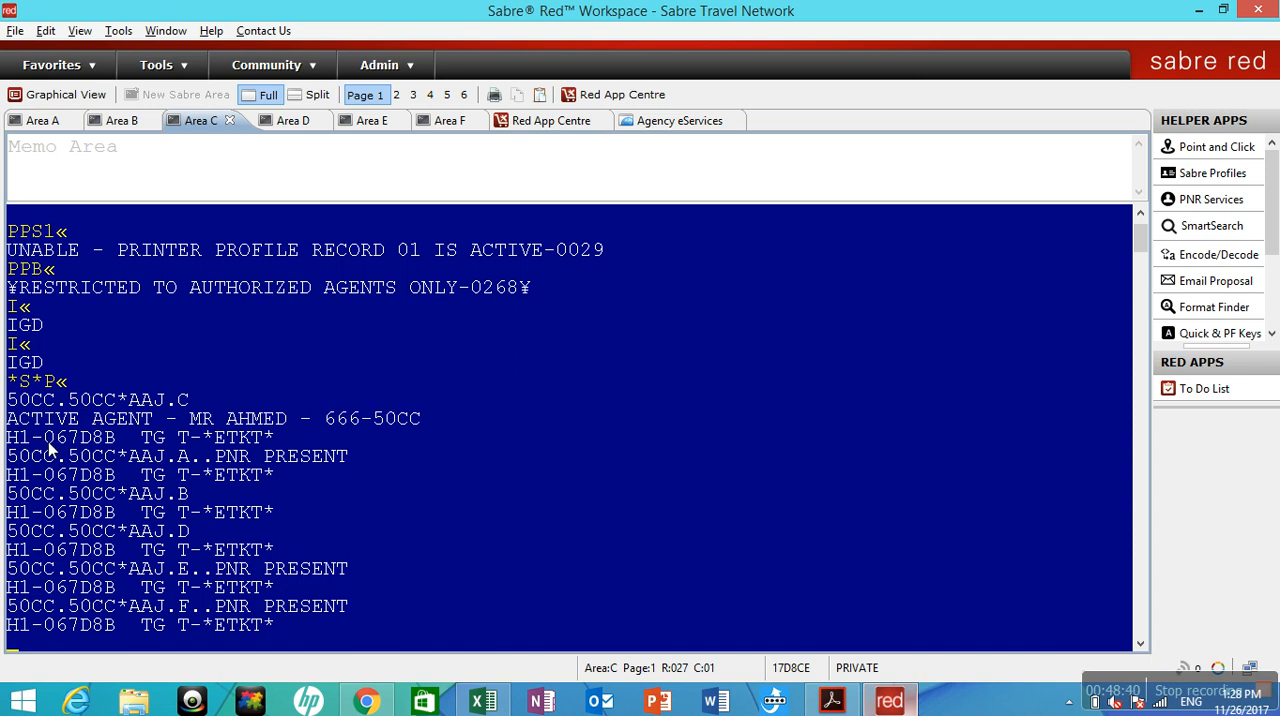
{"action": "left_click_drag", "start_coordinate": [55, 440], "coordinate": [111, 441]}
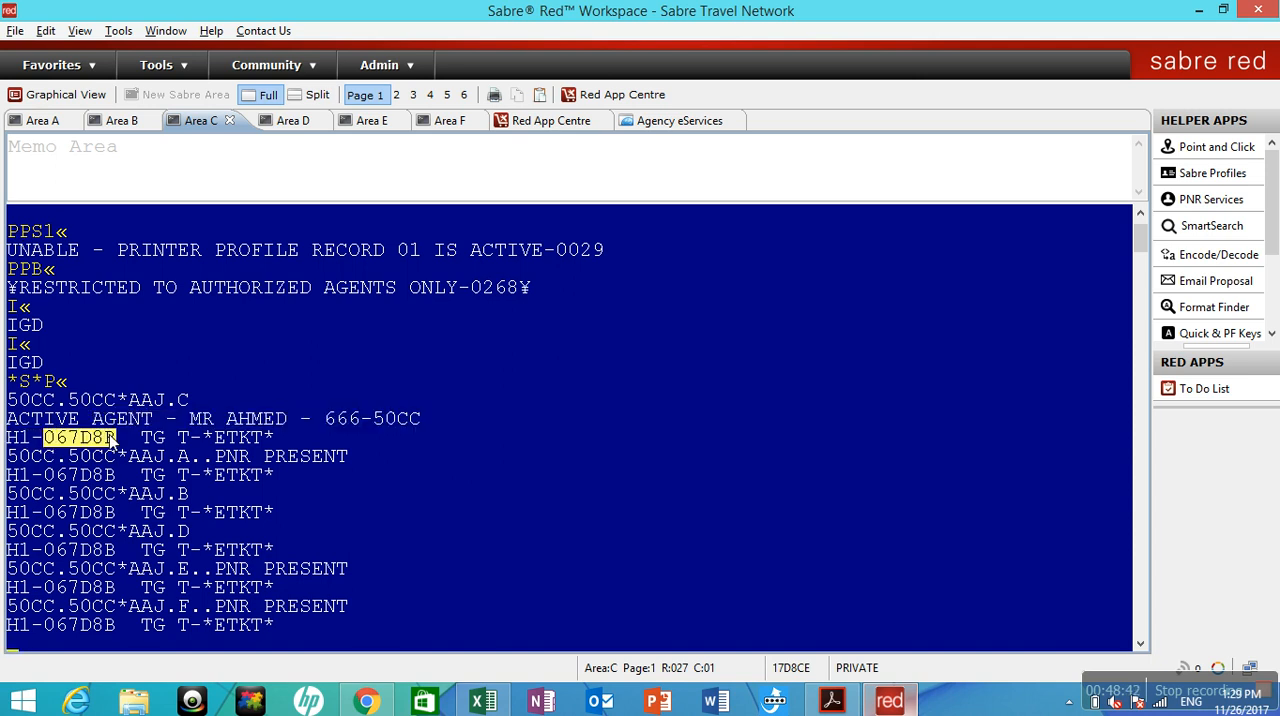
{"action": "right_click", "coordinate": [111, 441]}
{"action": "left_click", "coordinate": [121, 446]}
{"action": "key", "text": "Return"}
Ignore the transaction in Area C with IR and designate printer 067D8B with PTR/067D8B.
{"action": "type", "text": "IR"}
{"action": "key", "text": "Return"}
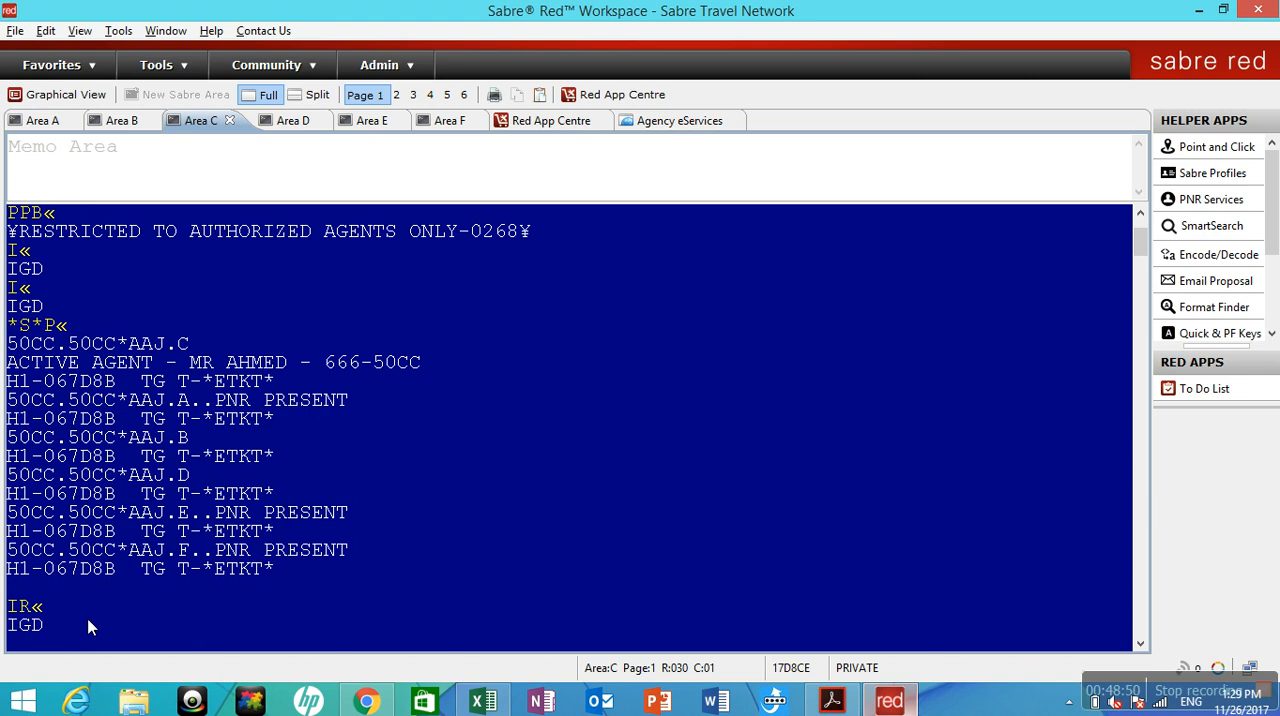
{"action": "type", "text": "PTR/067D8B"}
{"action": "key", "text": "Return"}
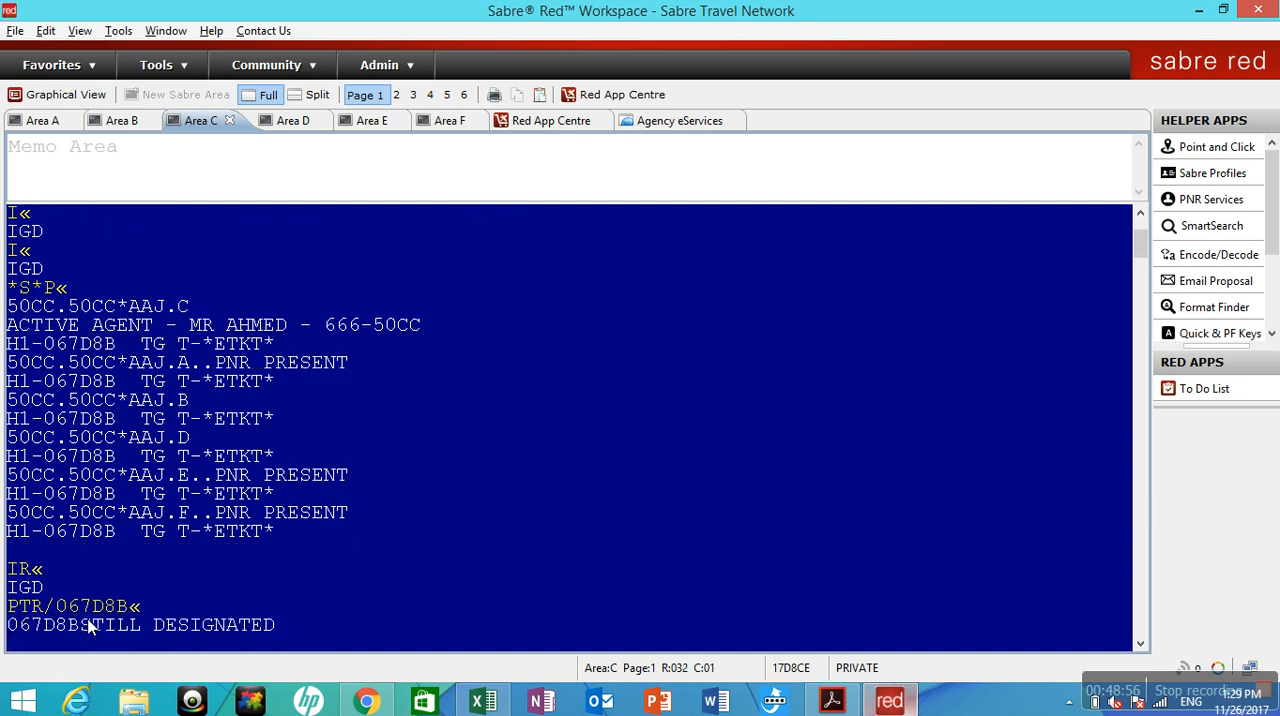